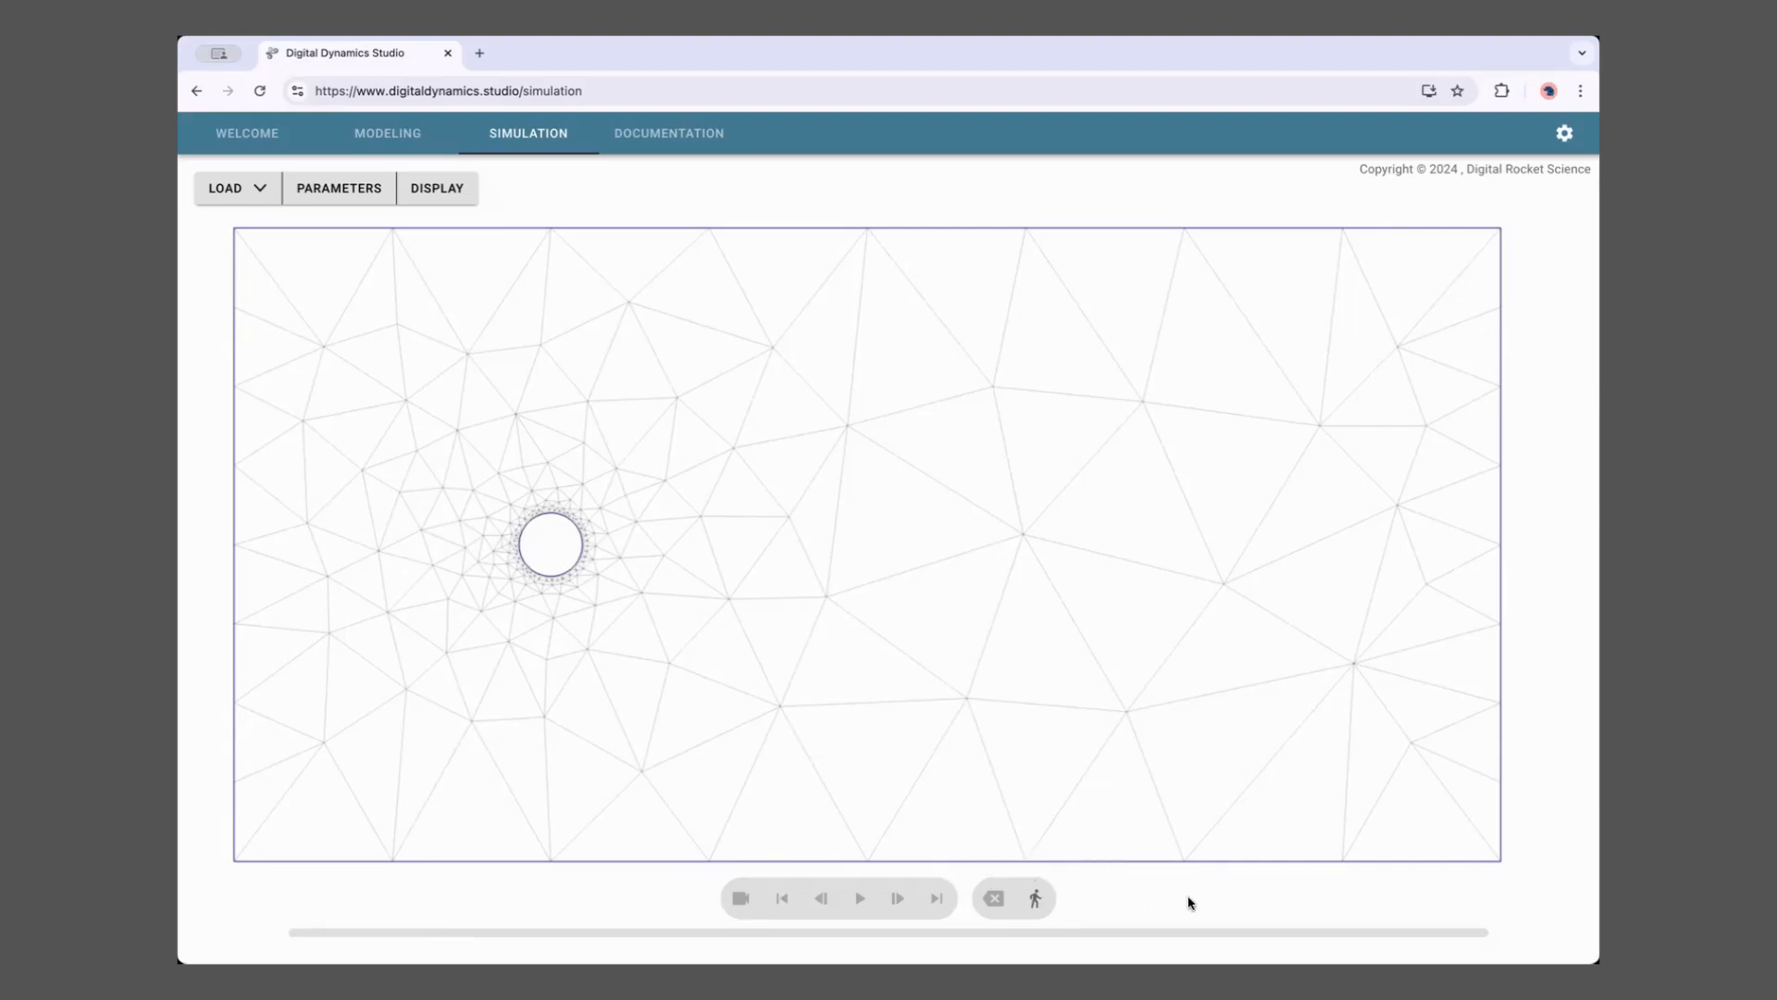
Start computing the flow simulation around the cylinder, and pause and resume the computation
{"action": "left_click", "coordinate": [1036, 898]}
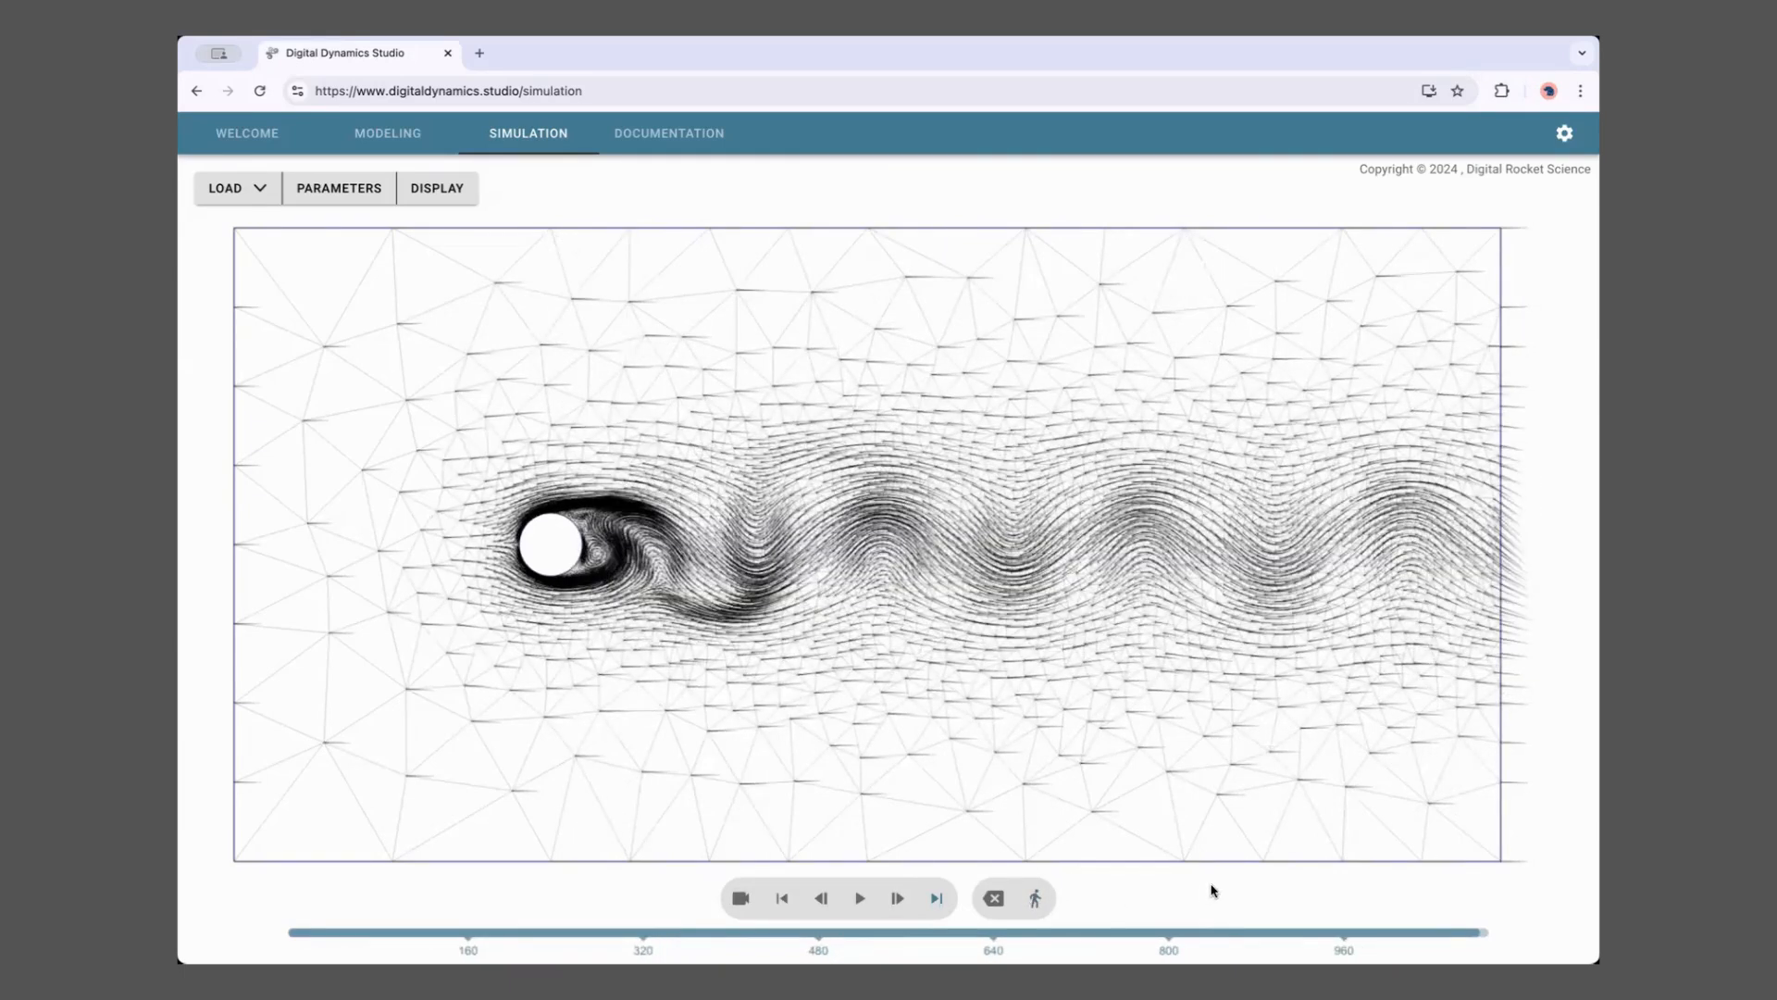
{"action": "left_click", "coordinate": [1036, 900]}
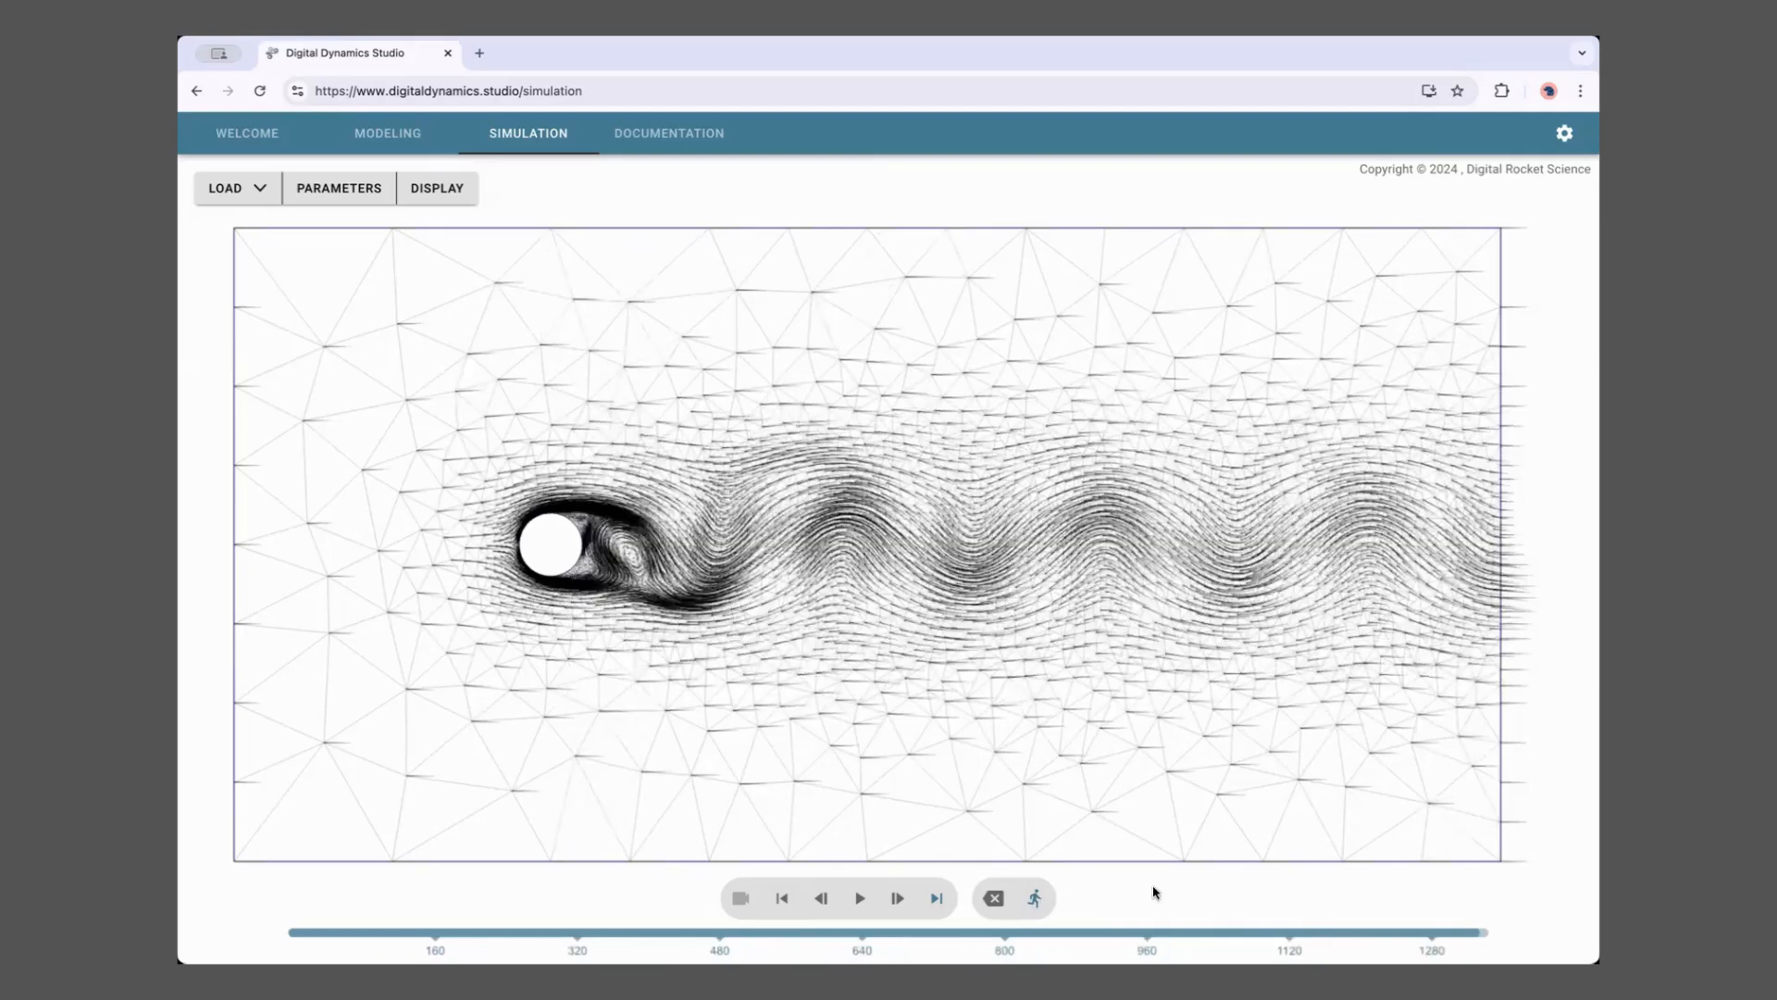
{"action": "left_click", "coordinate": [1036, 898]}
{"action": "left_click", "coordinate": [1037, 898]}
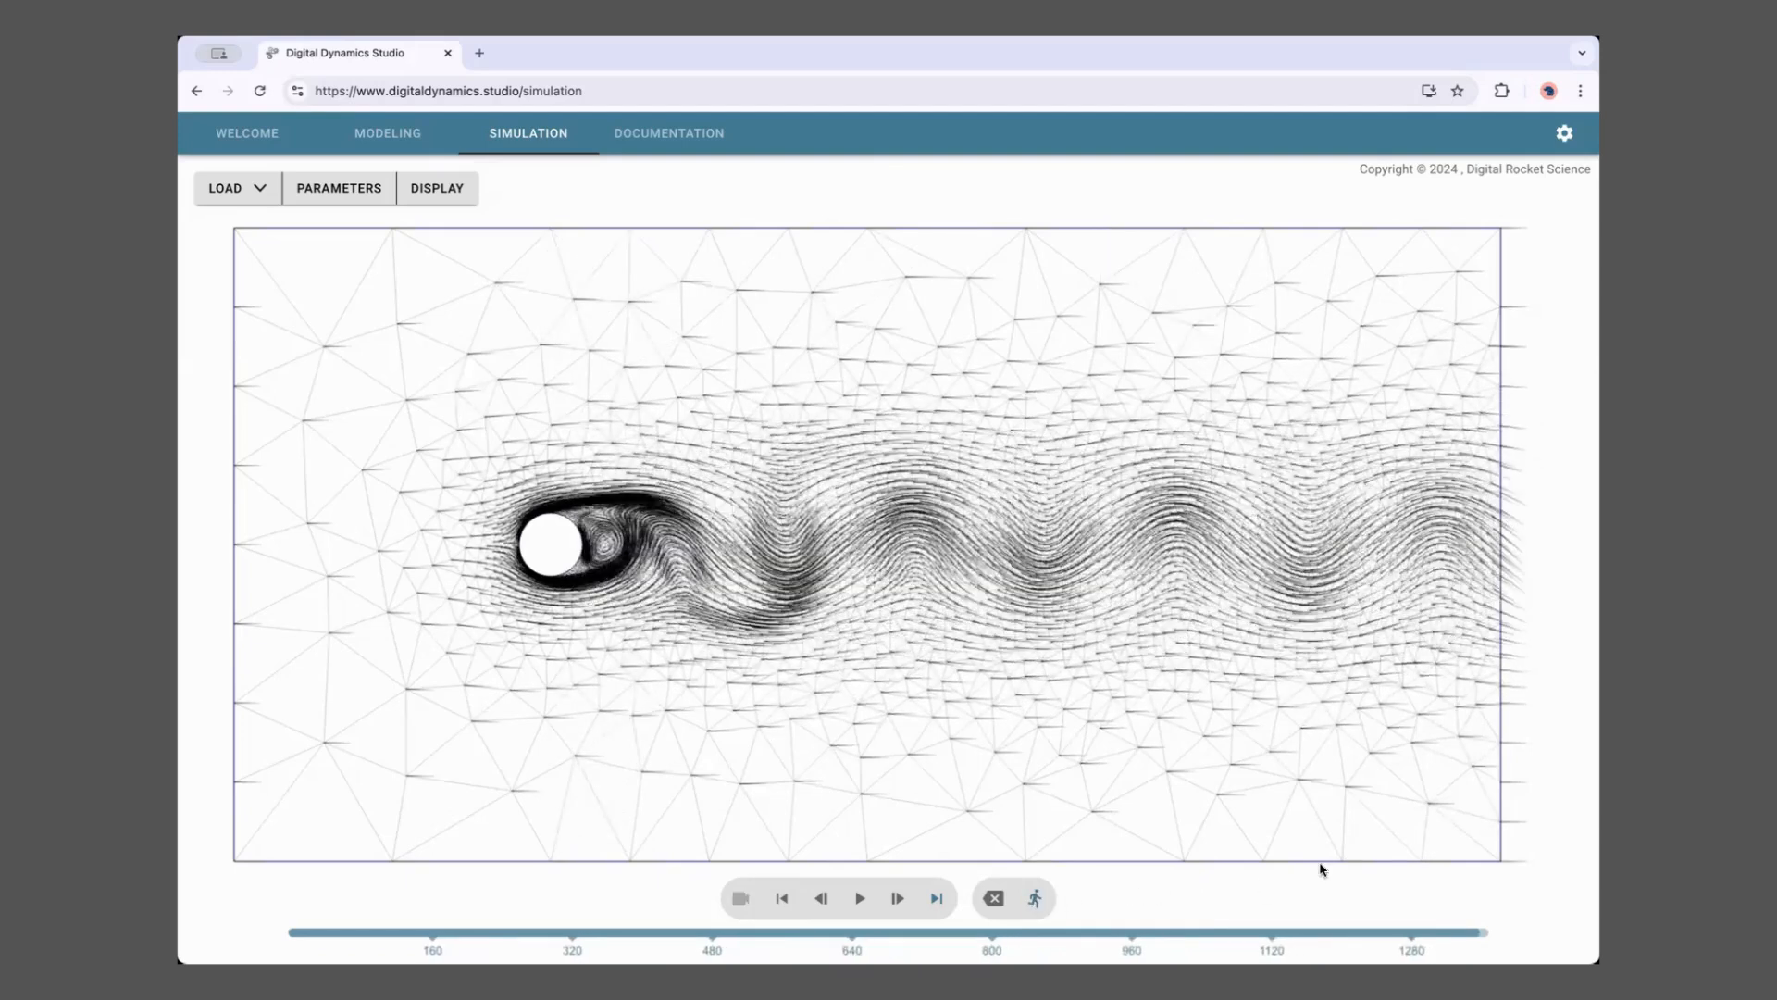
Return from the modeling workspace to the simulation and inspect the flow pattern behind the cylinder
{"action": "left_click_drag", "start_coordinate": [1208, 632], "coordinate": [1151, 627]}
{"action": "scroll", "coordinate": [1129, 658], "scroll_direction": "up", "scroll_amount": 4}
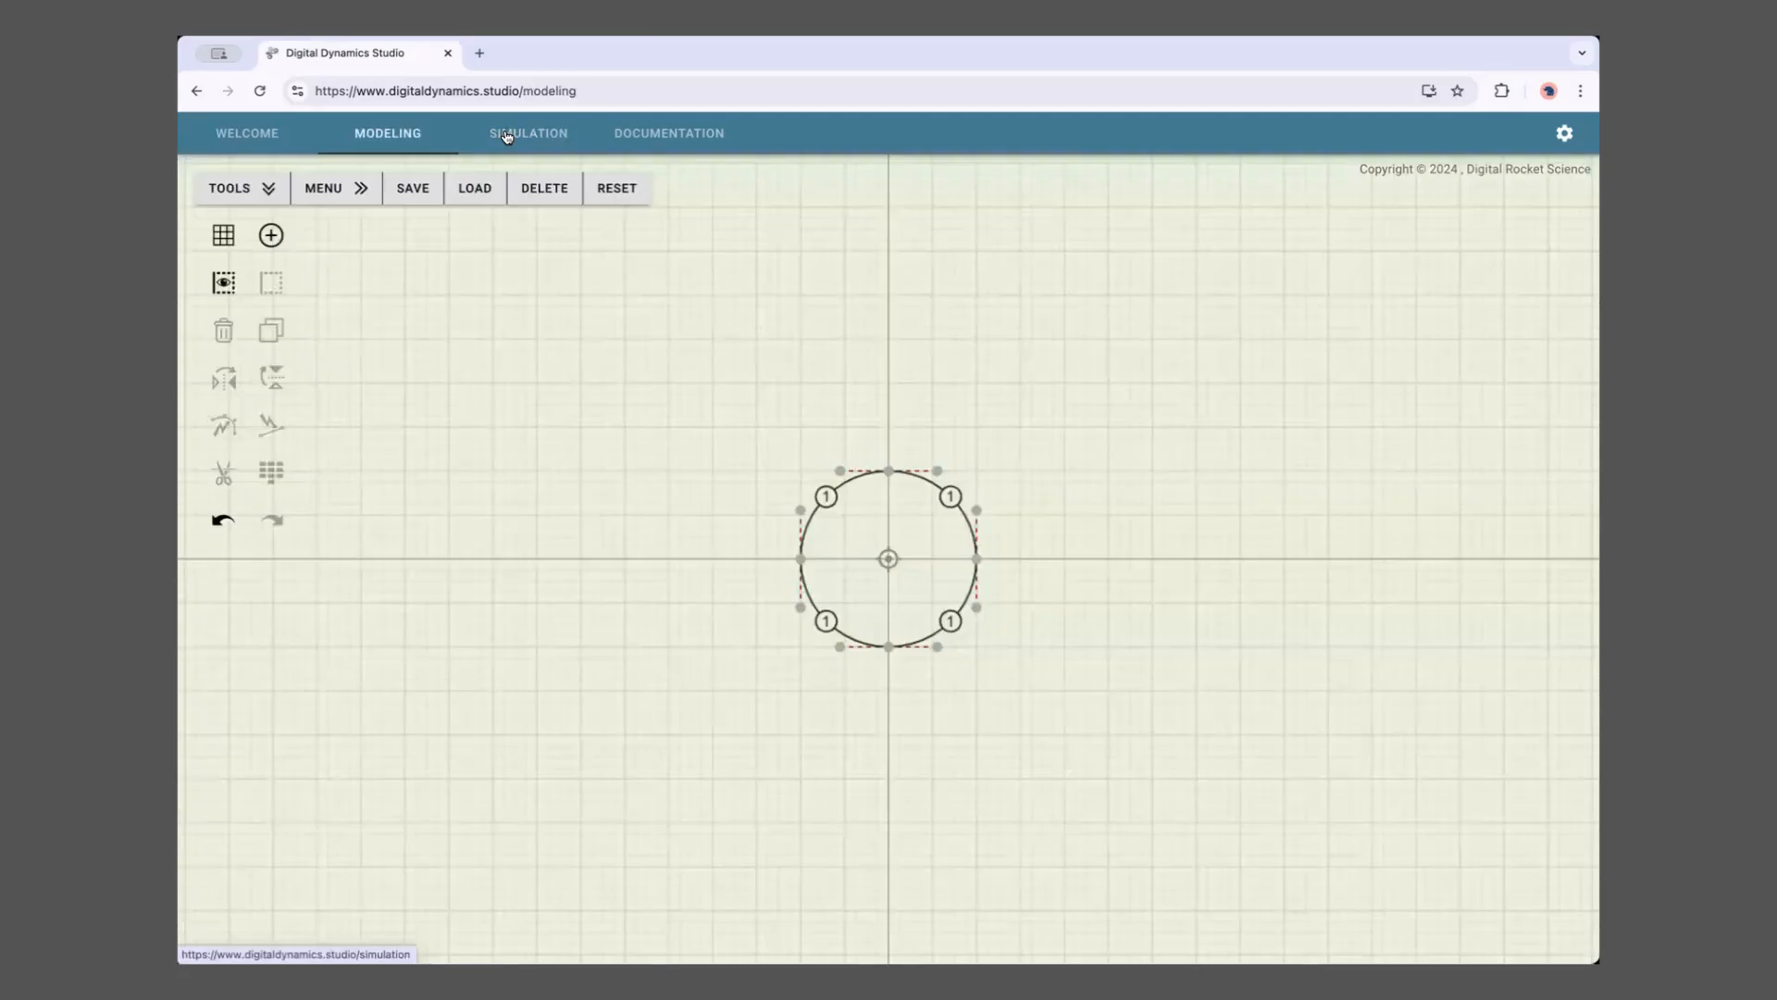
{"action": "left_click", "coordinate": [506, 137]}
{"action": "scroll", "coordinate": [871, 546], "scroll_direction": "down", "scroll_amount": 2}
{"action": "left_click_drag", "start_coordinate": [873, 559], "coordinate": [827, 530]}
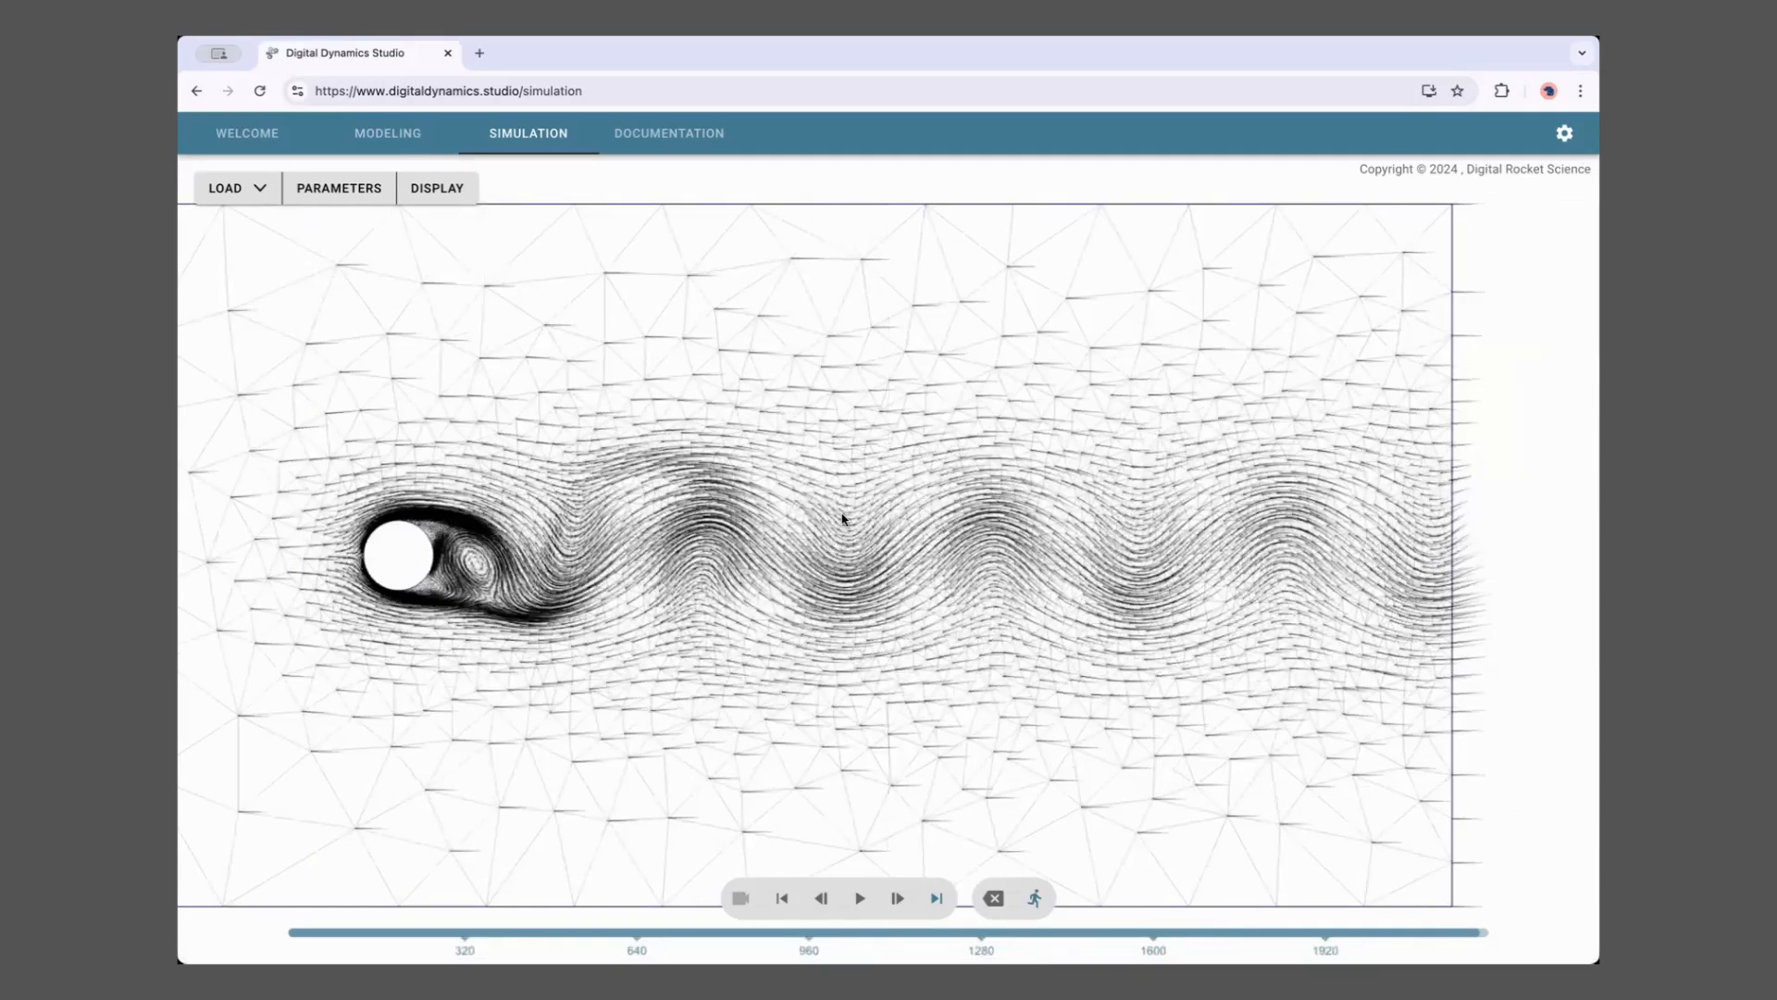
{"action": "scroll", "coordinate": [844, 520], "scroll_direction": "up", "scroll_amount": 1}
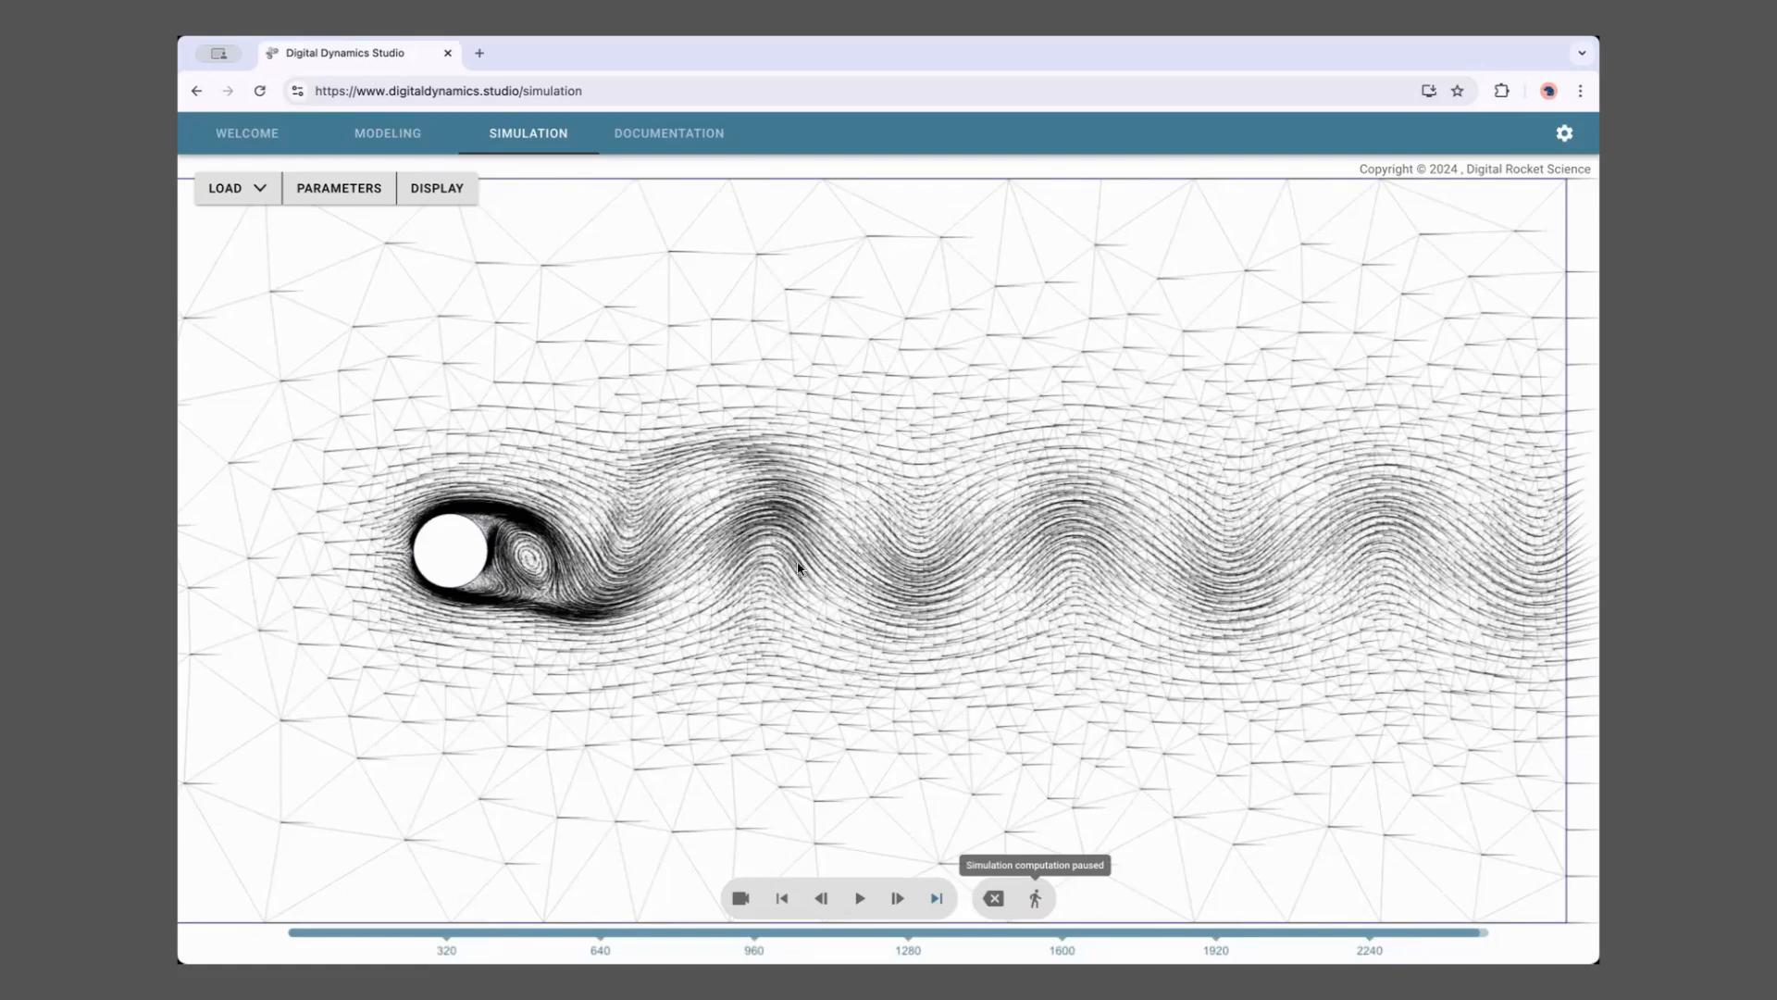
Examine the simulation parameters, including the velocity boundary conditions and the advanced parameters
{"action": "left_click", "coordinate": [335, 193]}
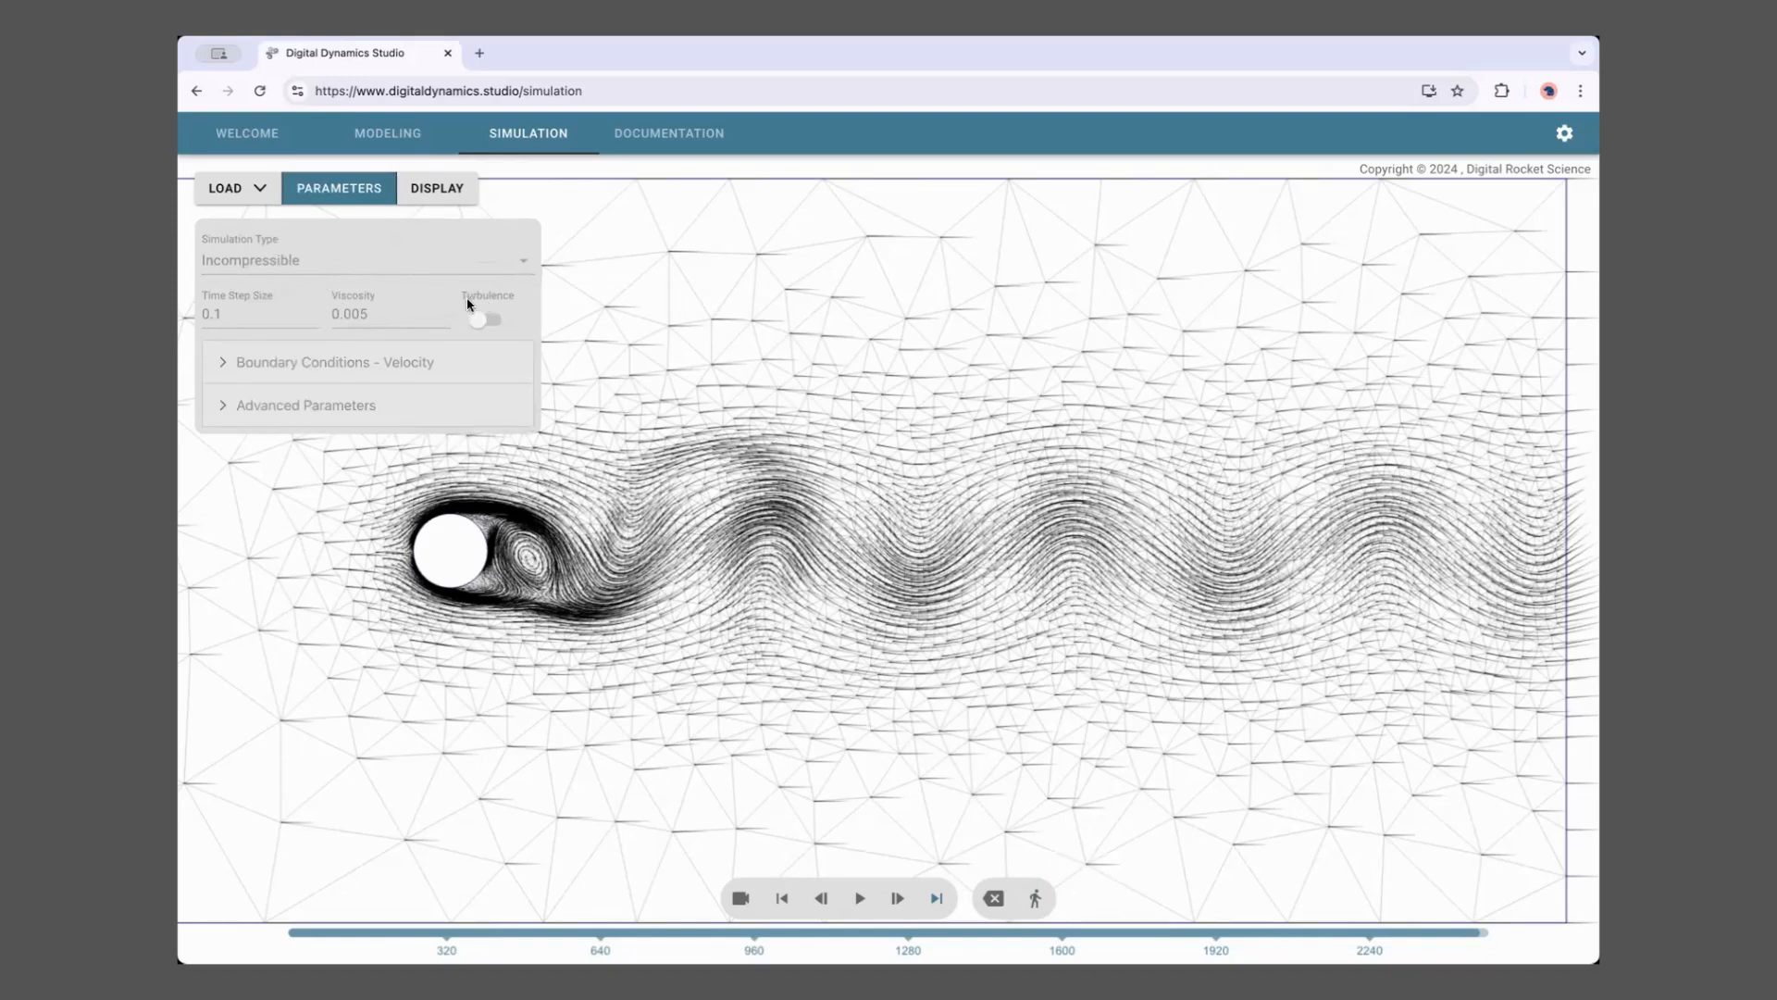
{"action": "left_click", "coordinate": [363, 383]}
{"action": "left_click", "coordinate": [315, 551]}
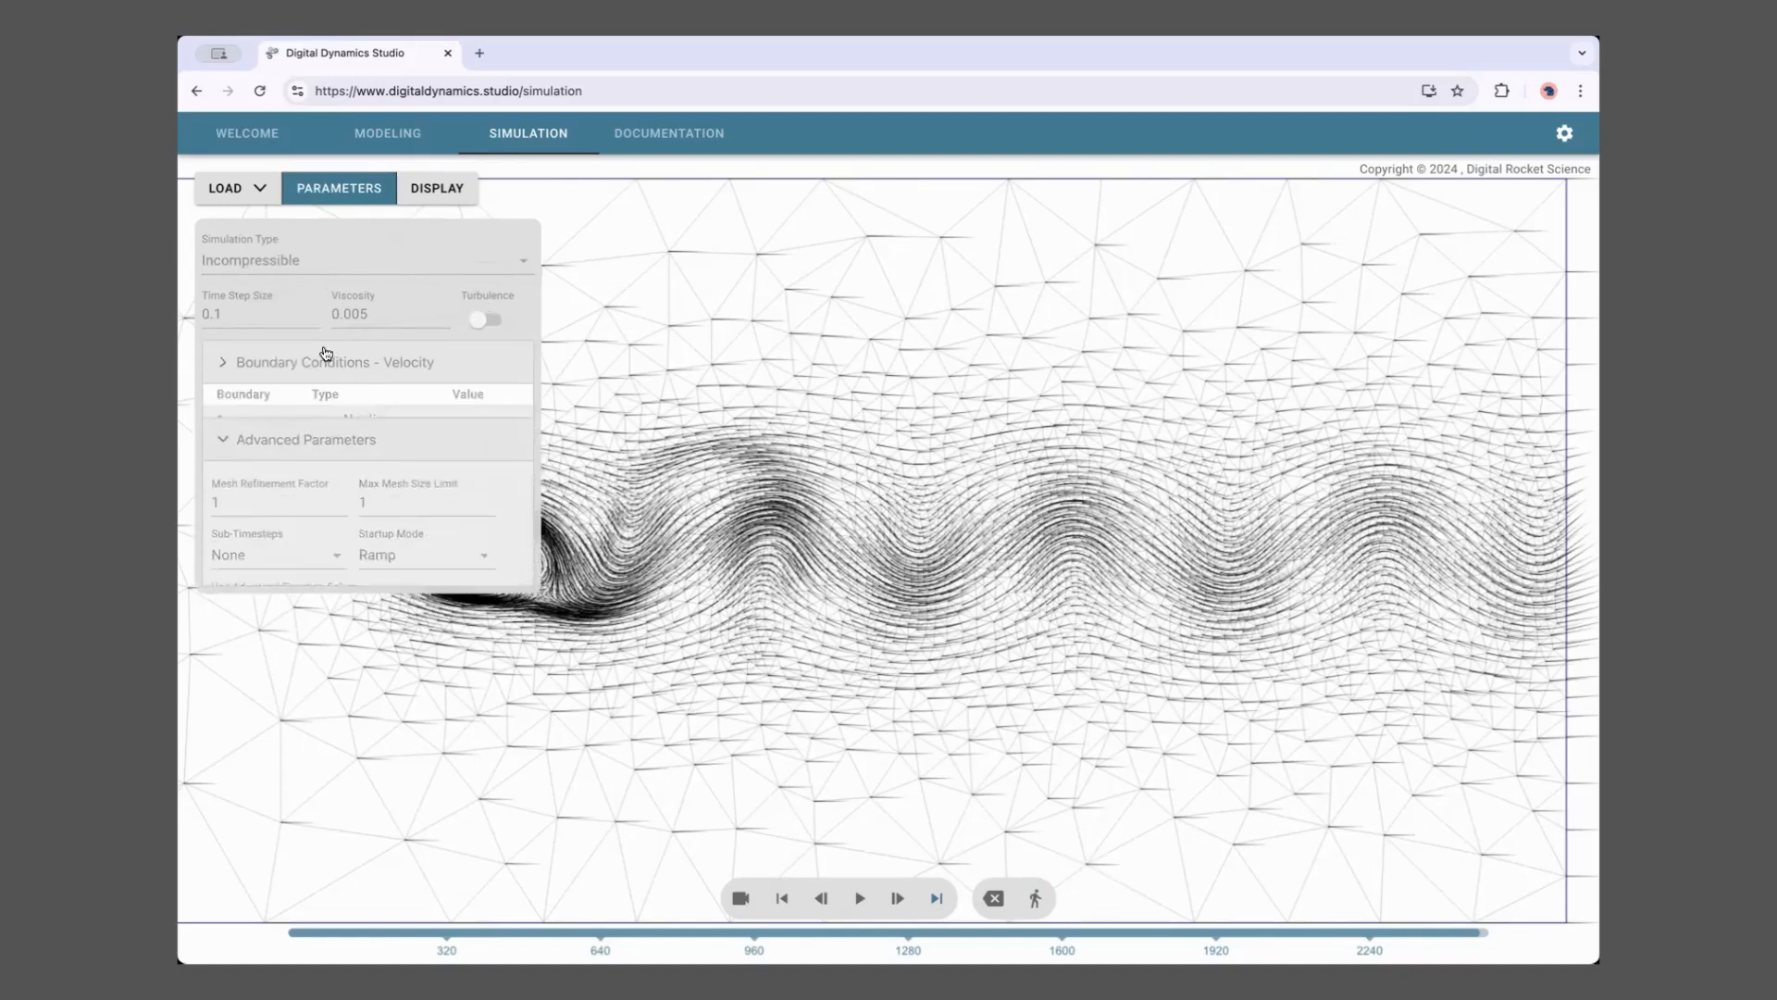
{"action": "left_click", "coordinate": [315, 364]}
{"action": "left_click", "coordinate": [314, 369]}
{"action": "left_click", "coordinate": [326, 406]}
{"action": "left_click", "coordinate": [325, 405]}
{"action": "left_click", "coordinate": [329, 368]}
{"action": "left_click", "coordinate": [330, 368]}
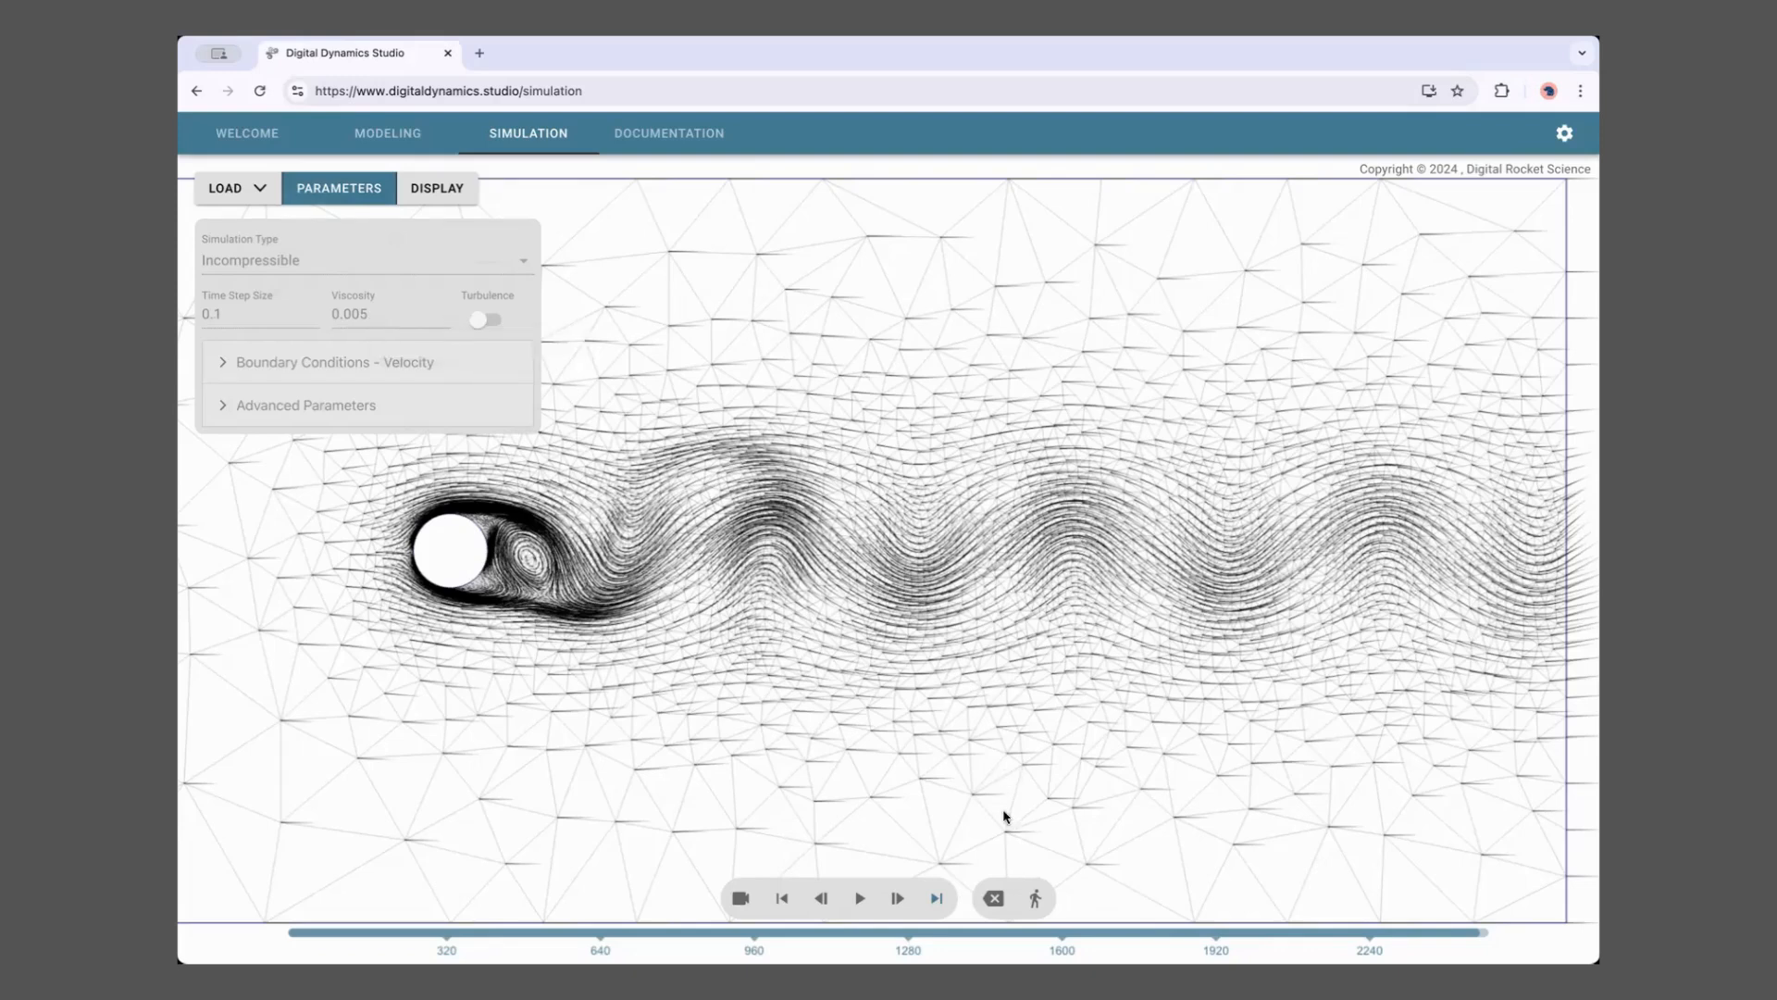
Clear the computed simulation results so that the parameters can be edited
{"action": "left_click", "coordinate": [993, 900]}
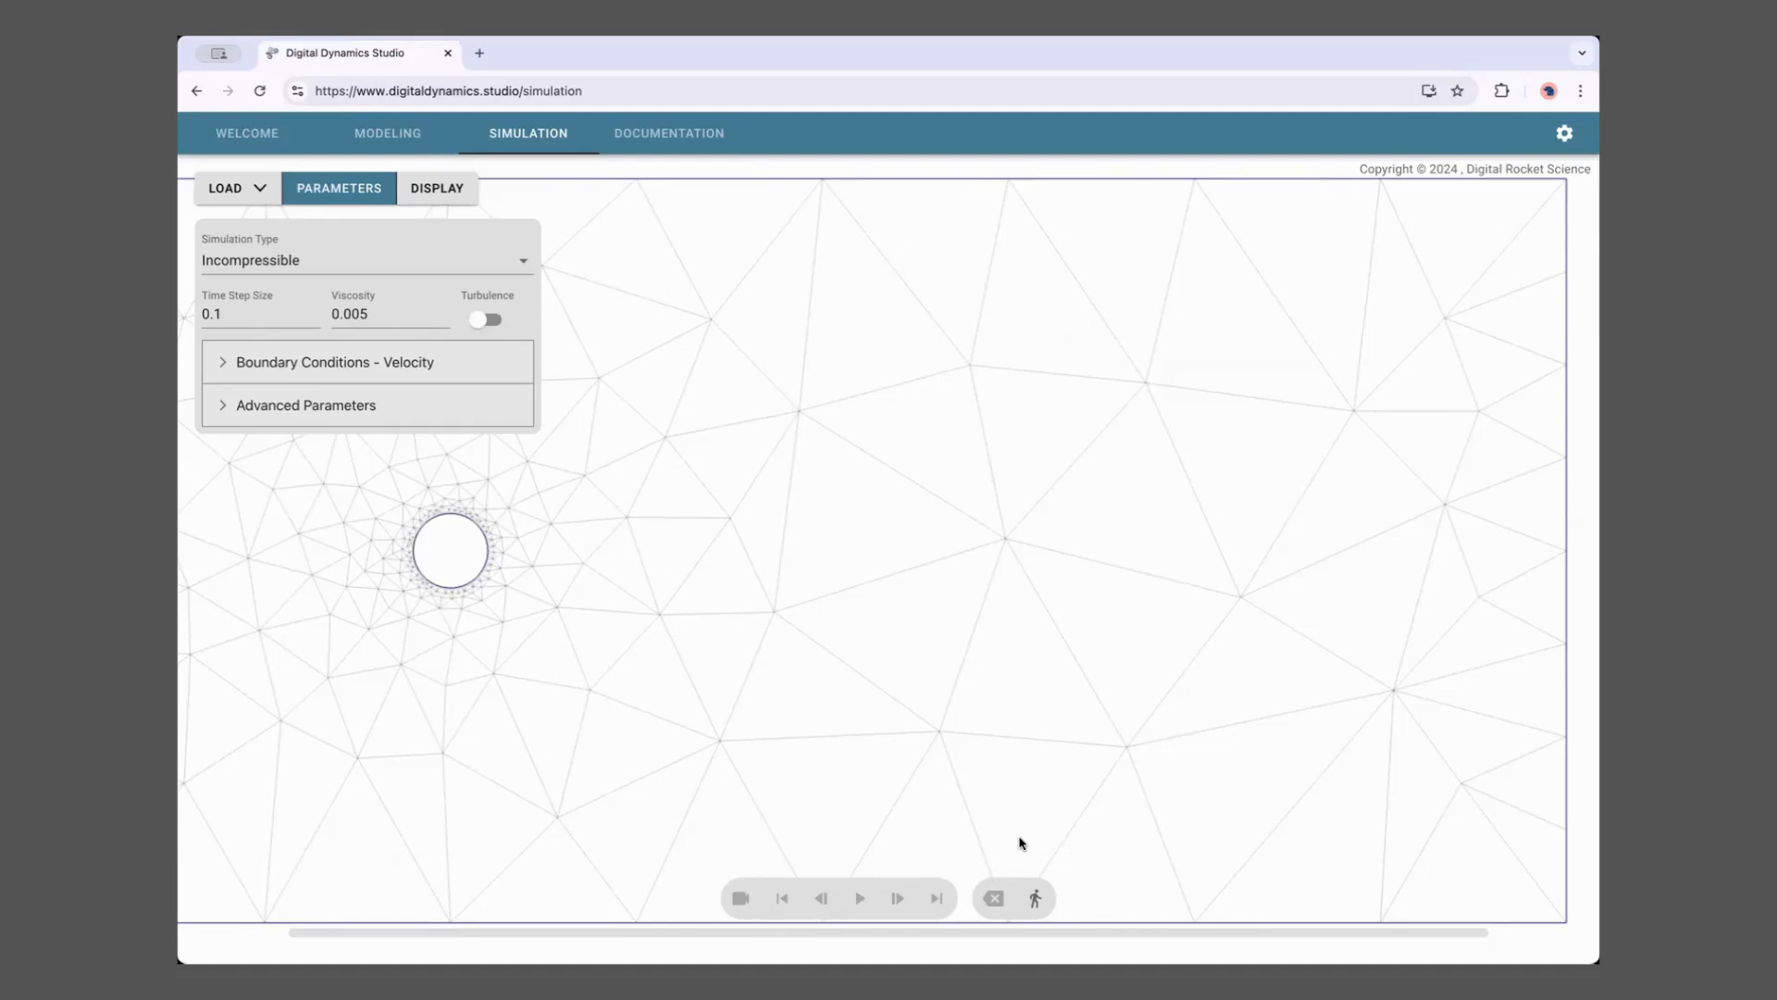
{"action": "scroll", "coordinate": [1006, 638], "scroll_direction": "down", "scroll_amount": 5}
{"action": "scroll", "coordinate": [1007, 636], "scroll_direction": "up", "scroll_amount": 3}
{"action": "scroll", "coordinate": [1008, 633], "scroll_direction": "up", "scroll_amount": 3}
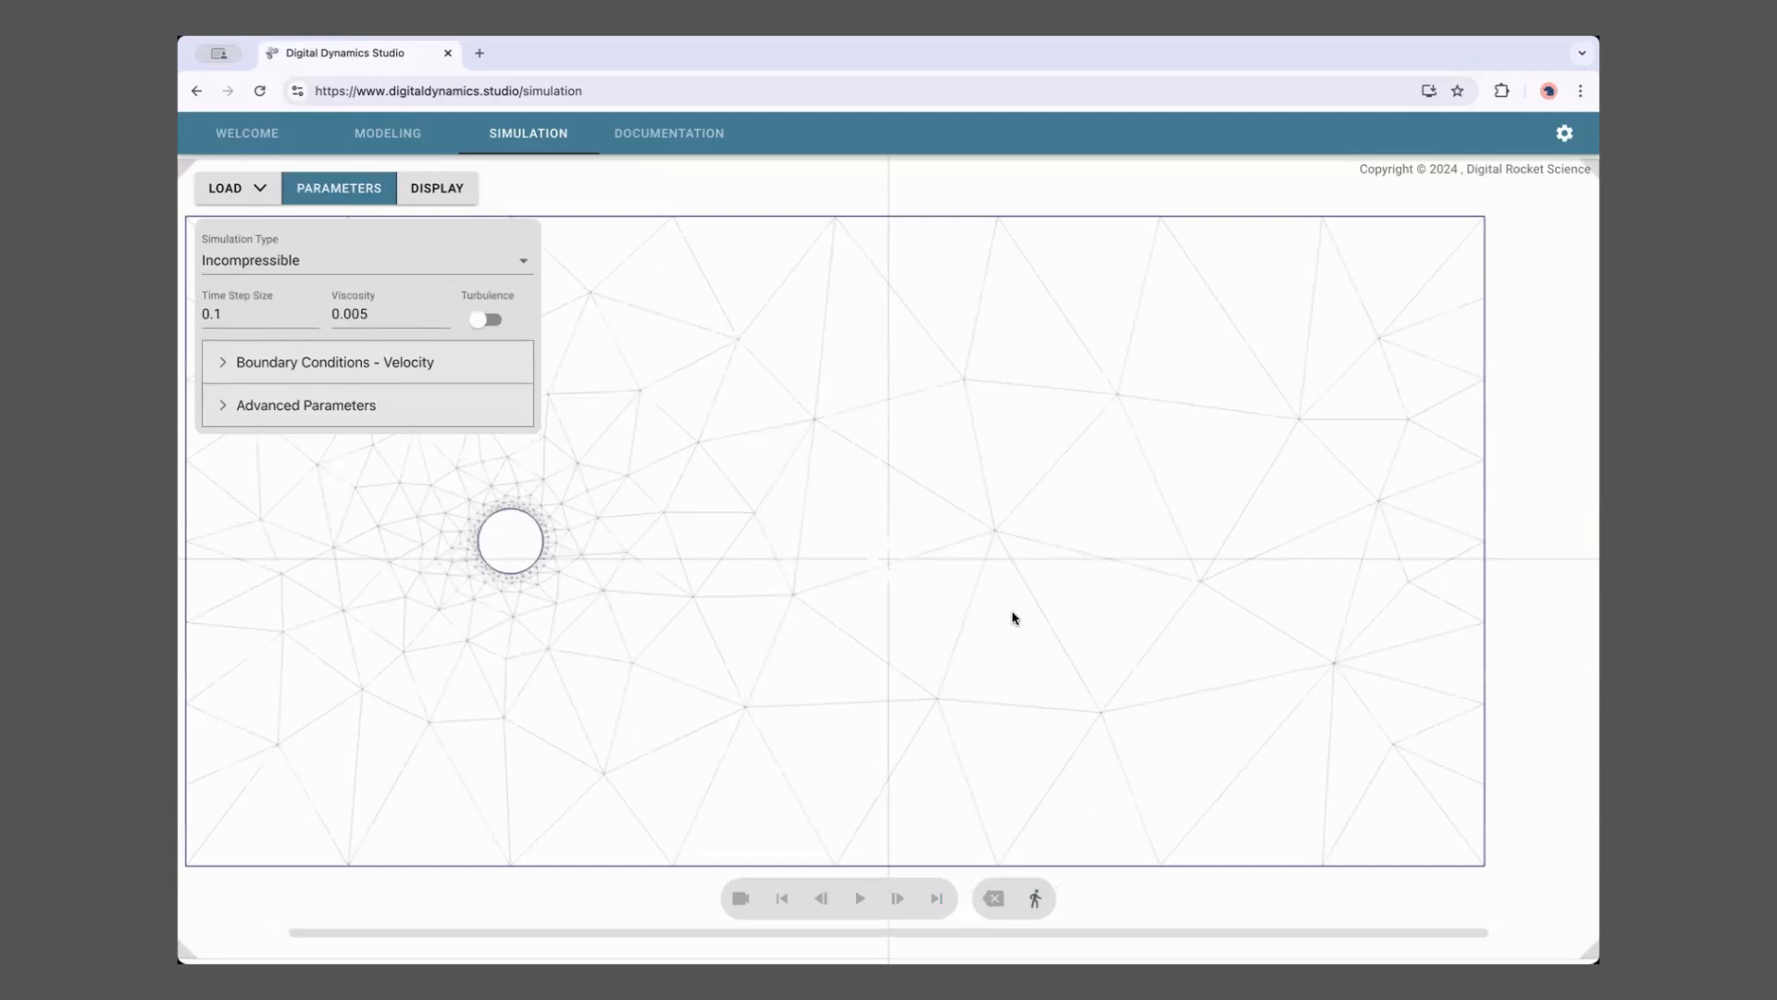
Set the viscosity to 0.005, restart the simulation computation and hide the parameters
{"action": "left_click", "coordinate": [399, 315]}
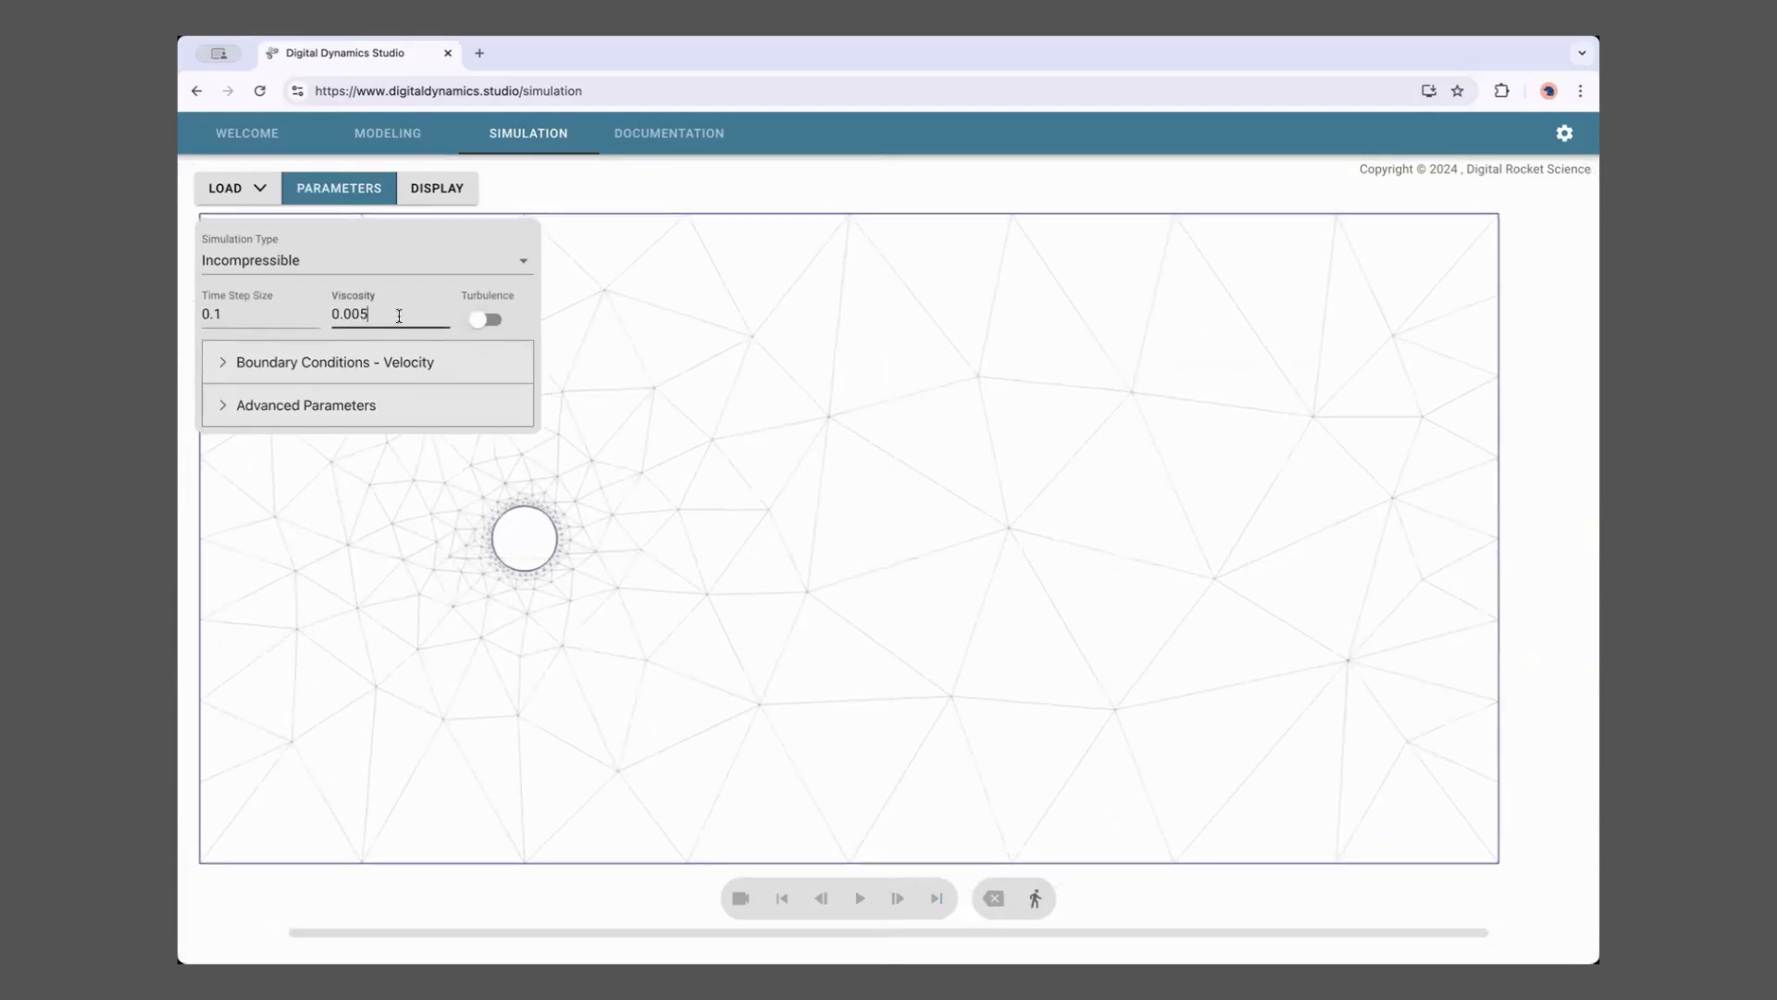
{"action": "key", "text": "BackSpace"}
{"action": "left_click", "coordinate": [1036, 899]}
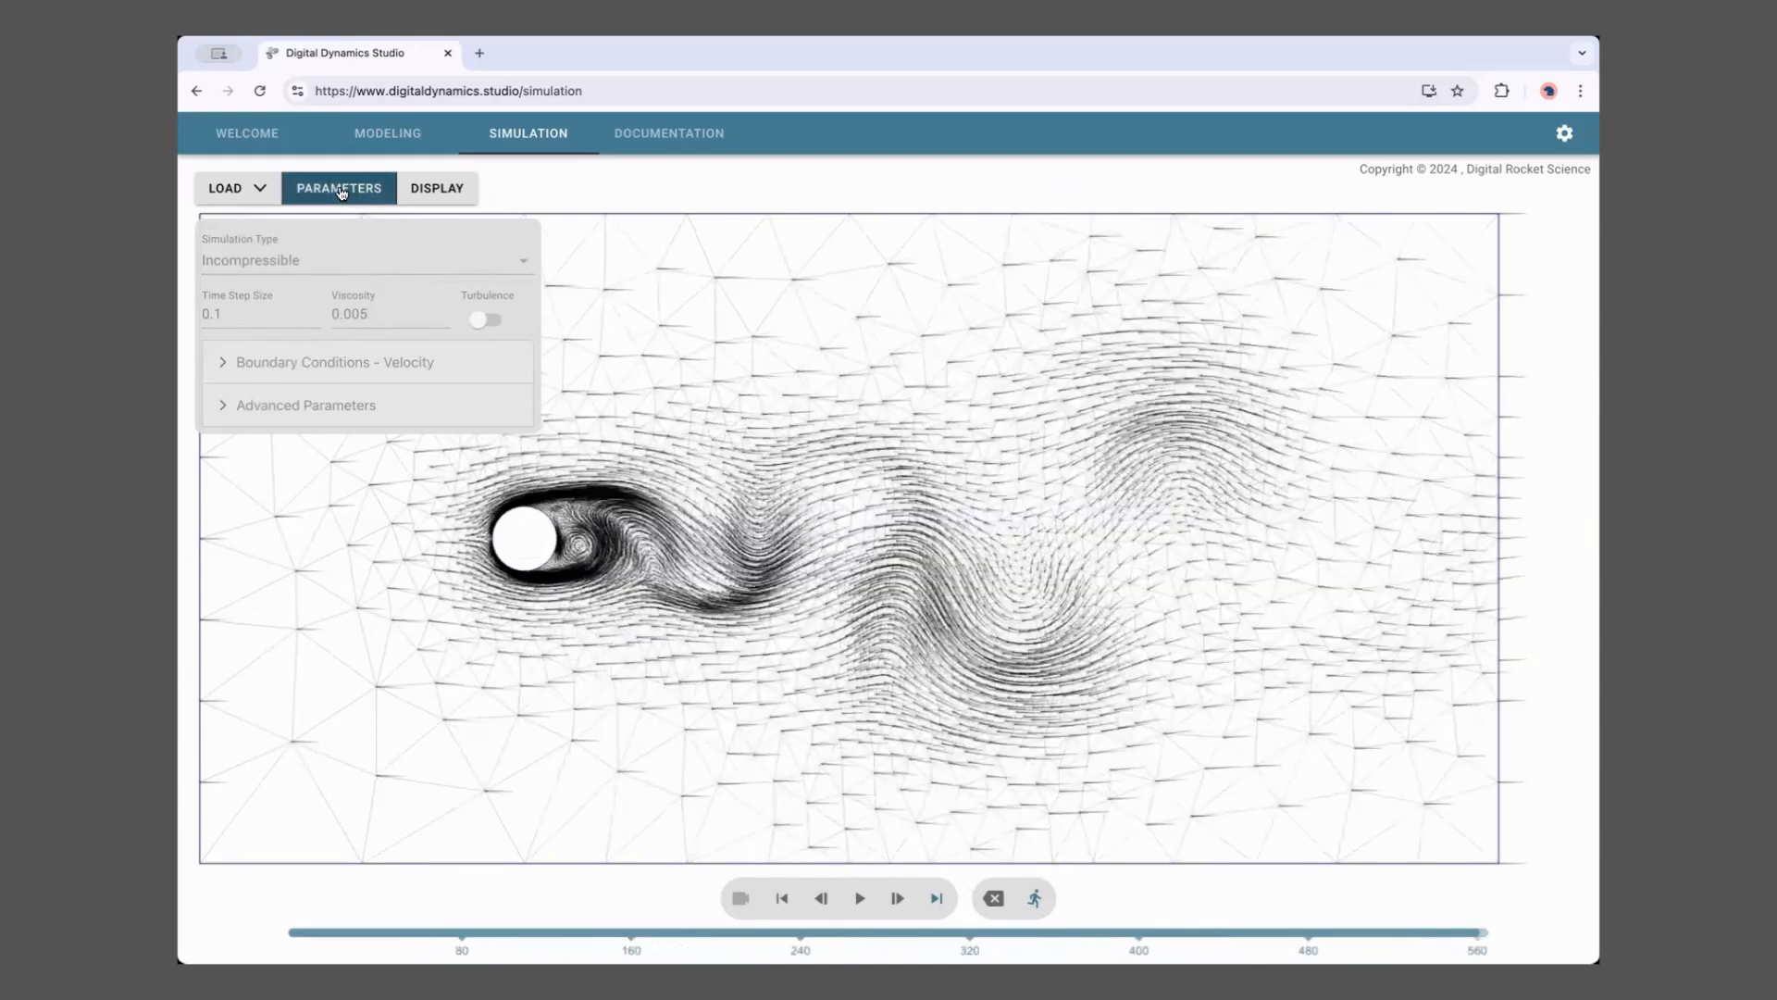
{"action": "left_click", "coordinate": [341, 191]}
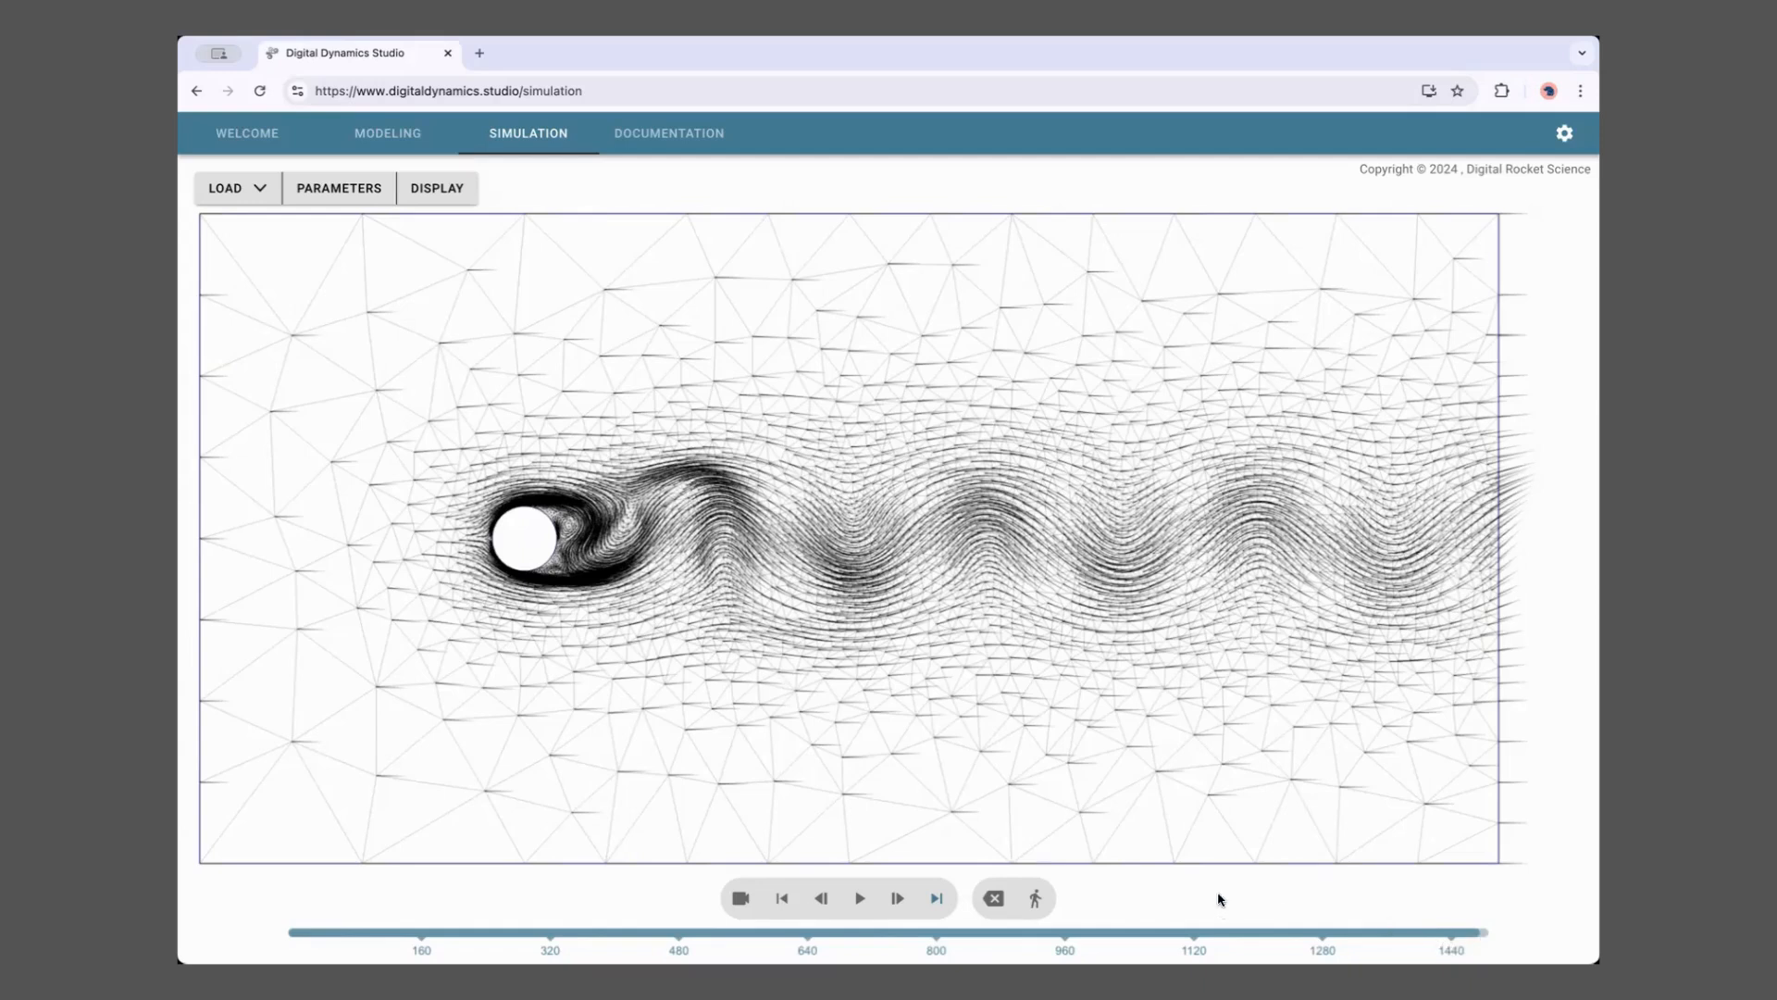
Play back the cached simulation, pause it and step back a few frames
{"action": "left_click", "coordinate": [857, 900]}
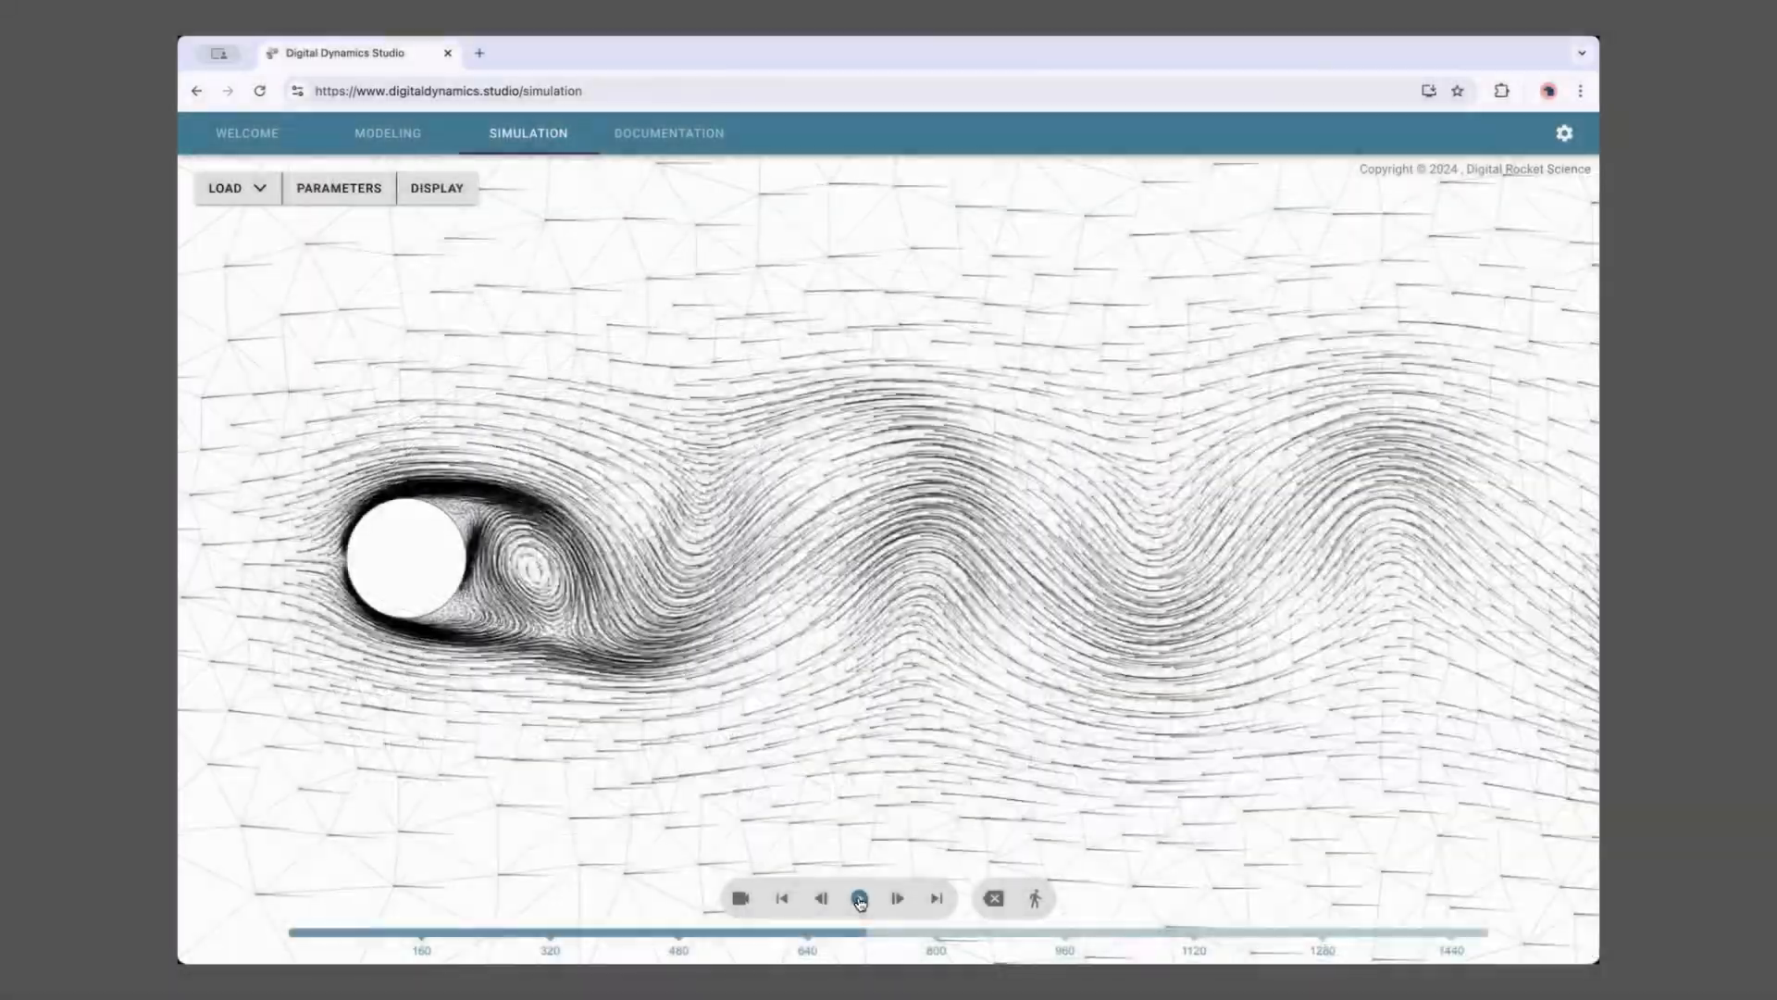
{"action": "left_click", "coordinate": [859, 899]}
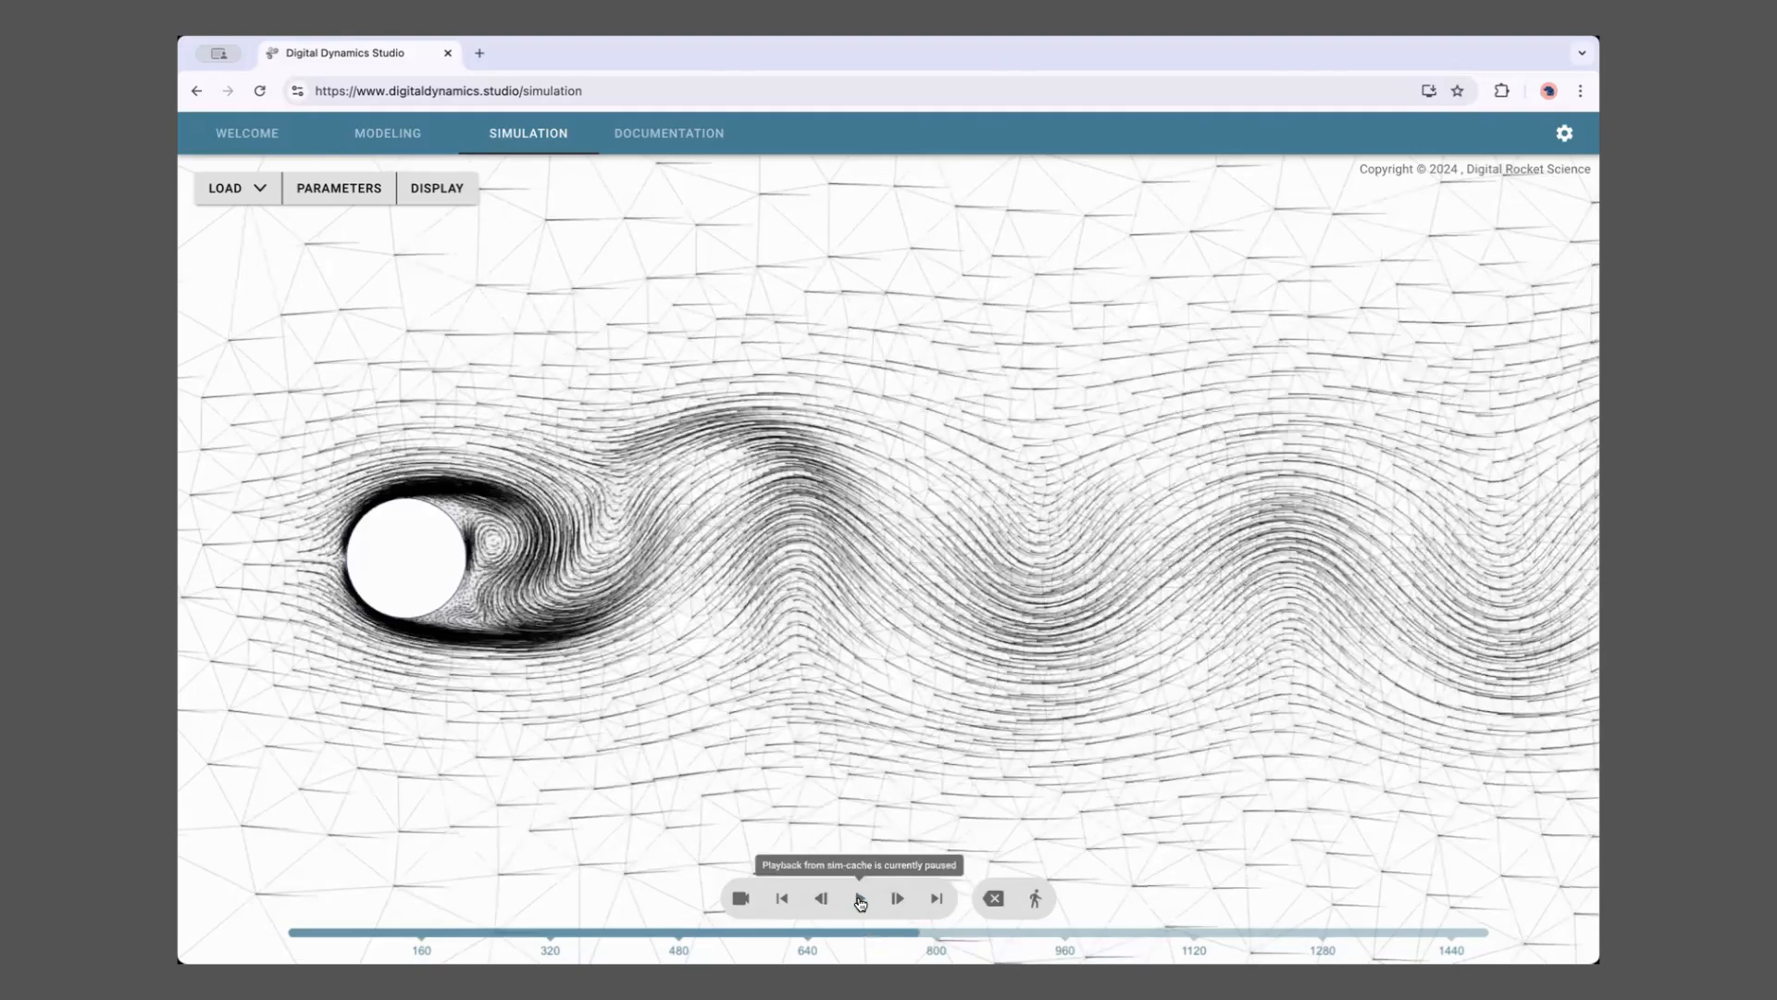
{"action": "left_click", "coordinate": [822, 898]}
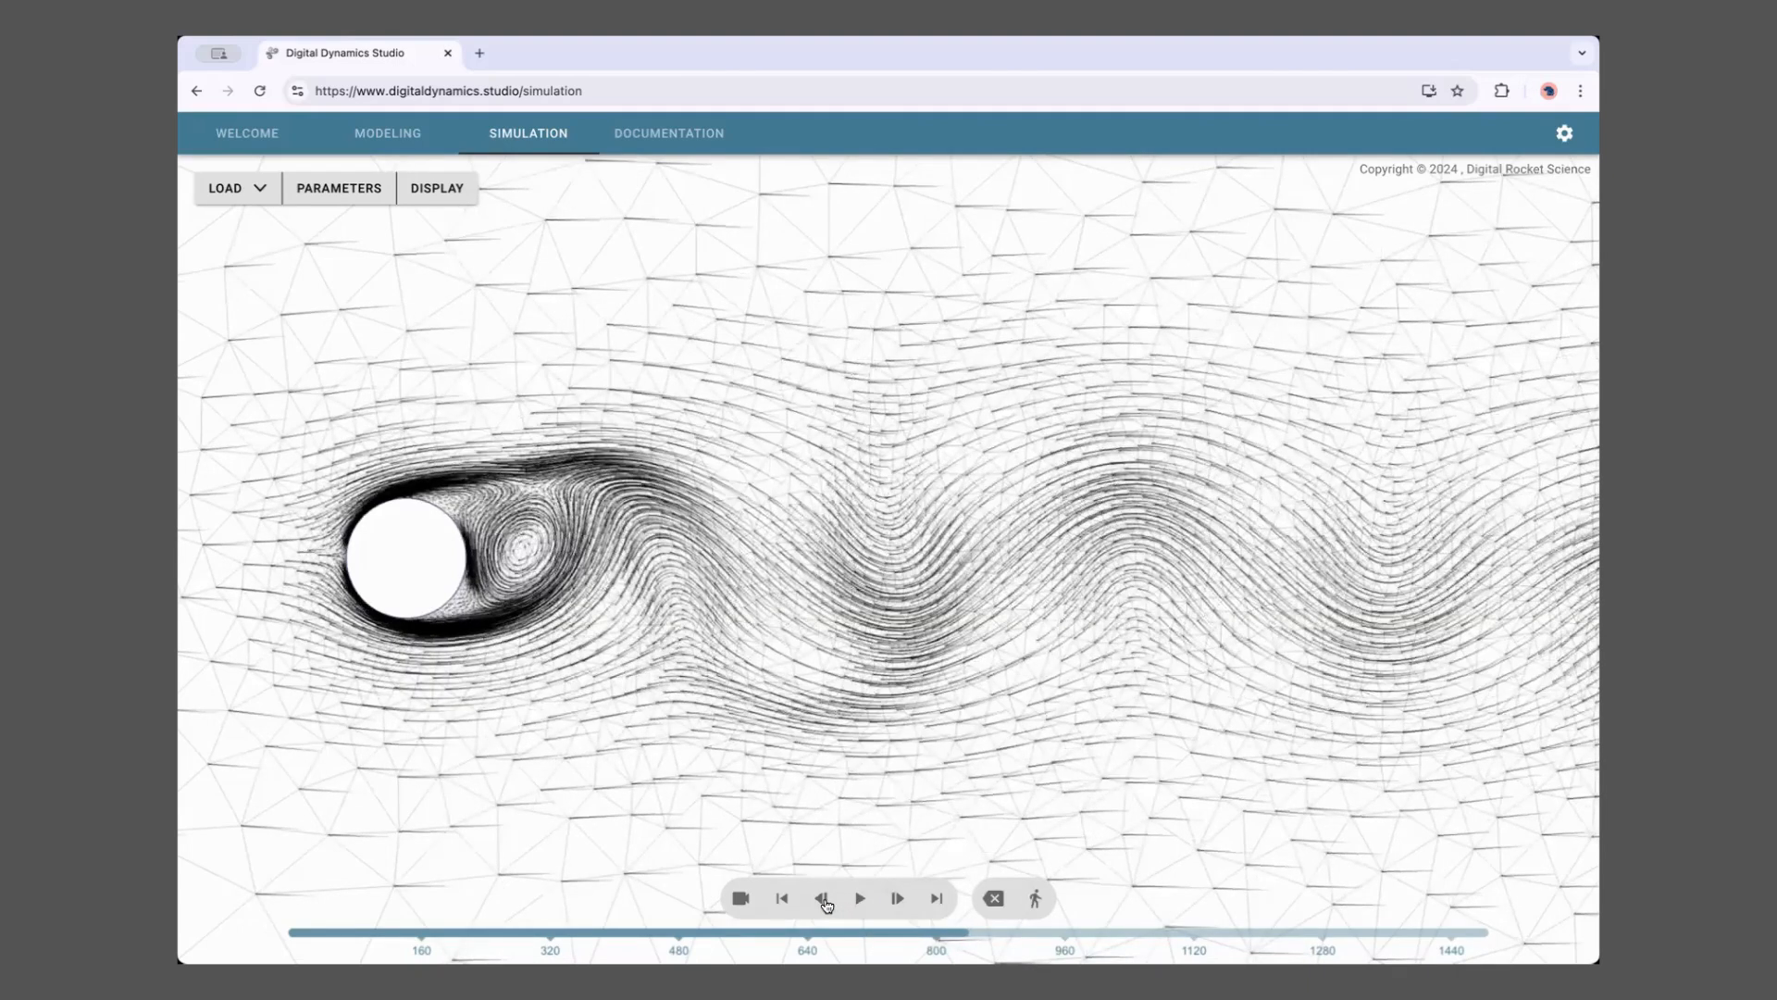
{"action": "left_click", "coordinate": [823, 899]}
{"action": "left_click", "coordinate": [823, 898]}
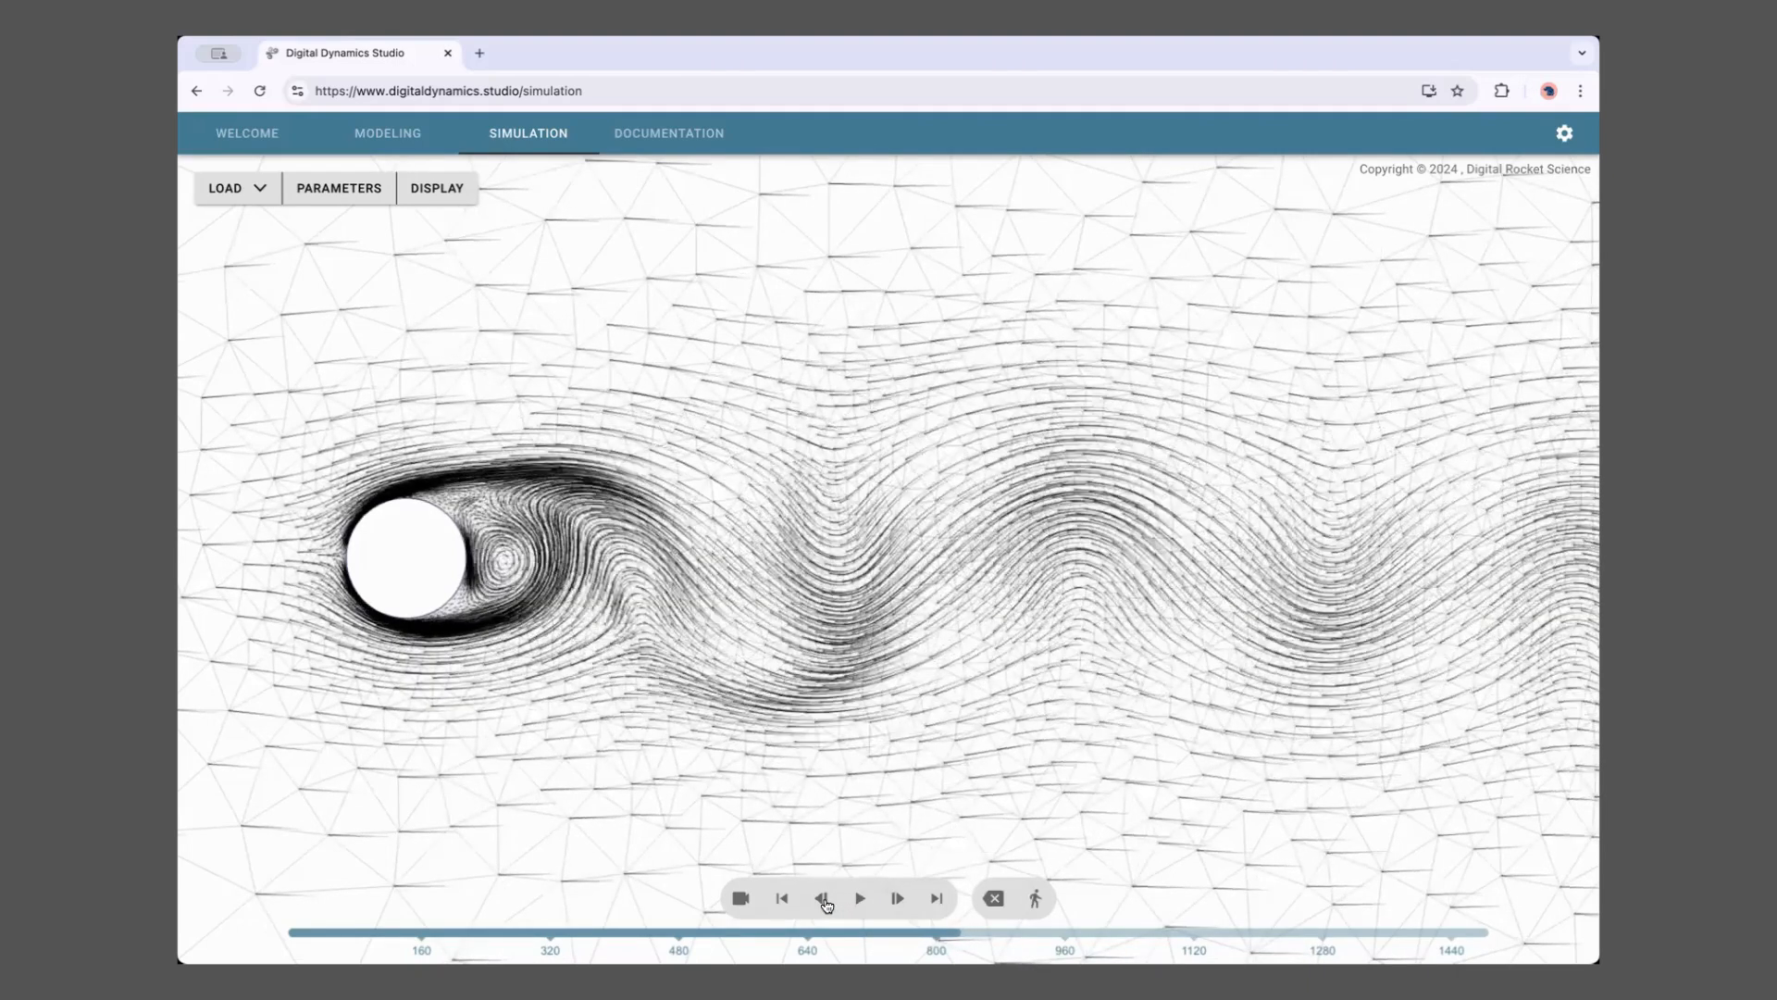
{"action": "left_click", "coordinate": [823, 899]}
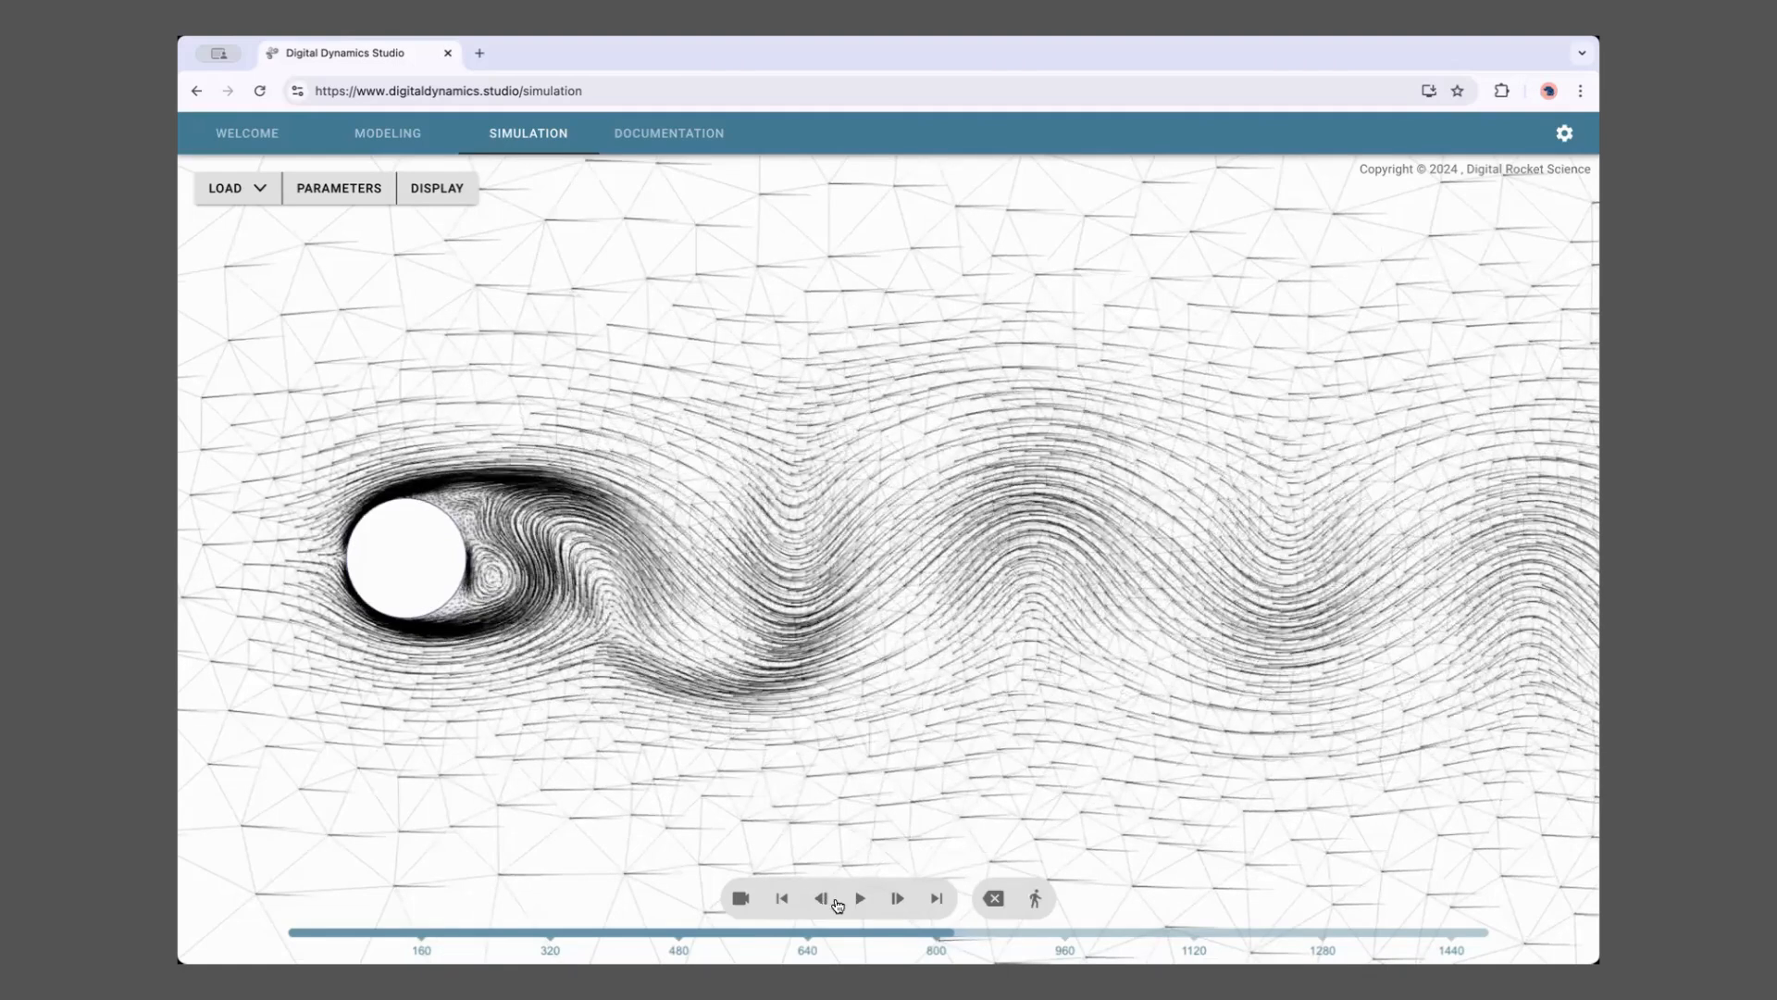
Step the paused simulation forward frame by frame
{"action": "left_click", "coordinate": [897, 899]}
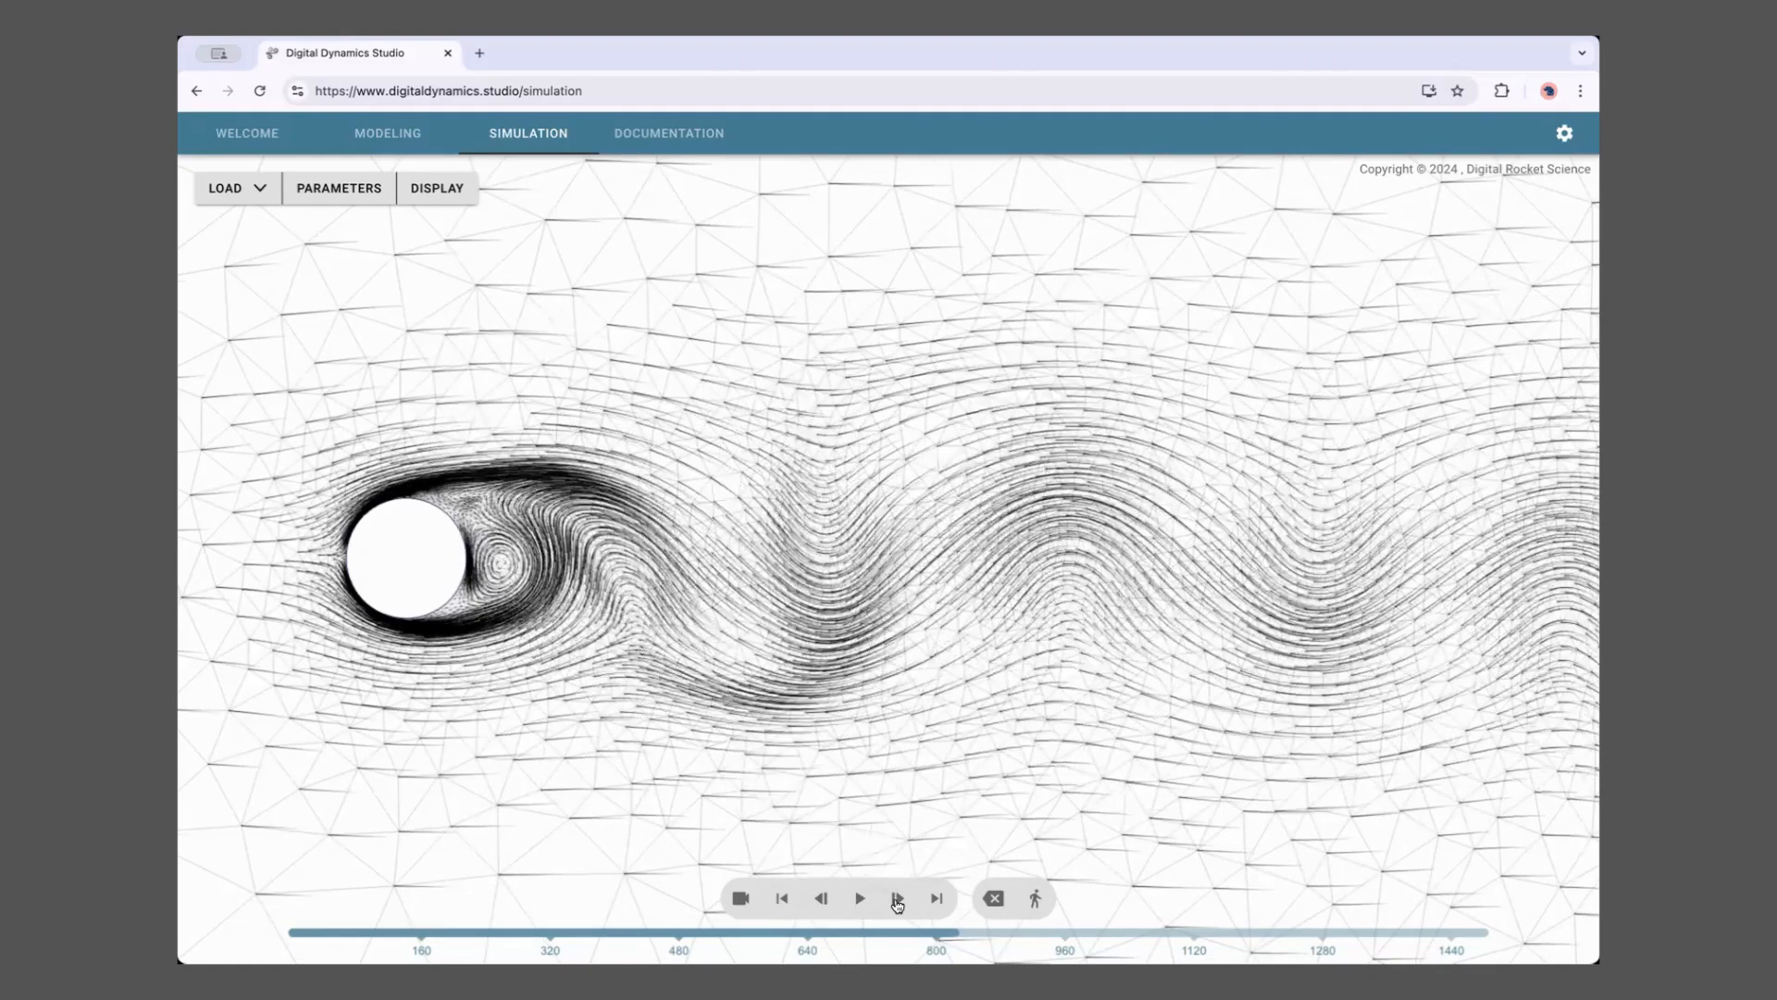
{"action": "left_click", "coordinate": [898, 899]}
{"action": "left_click", "coordinate": [898, 899]}
{"action": "left_click", "coordinate": [898, 898]}
{"action": "left_click", "coordinate": [898, 899]}
{"action": "left_click", "coordinate": [898, 899]}
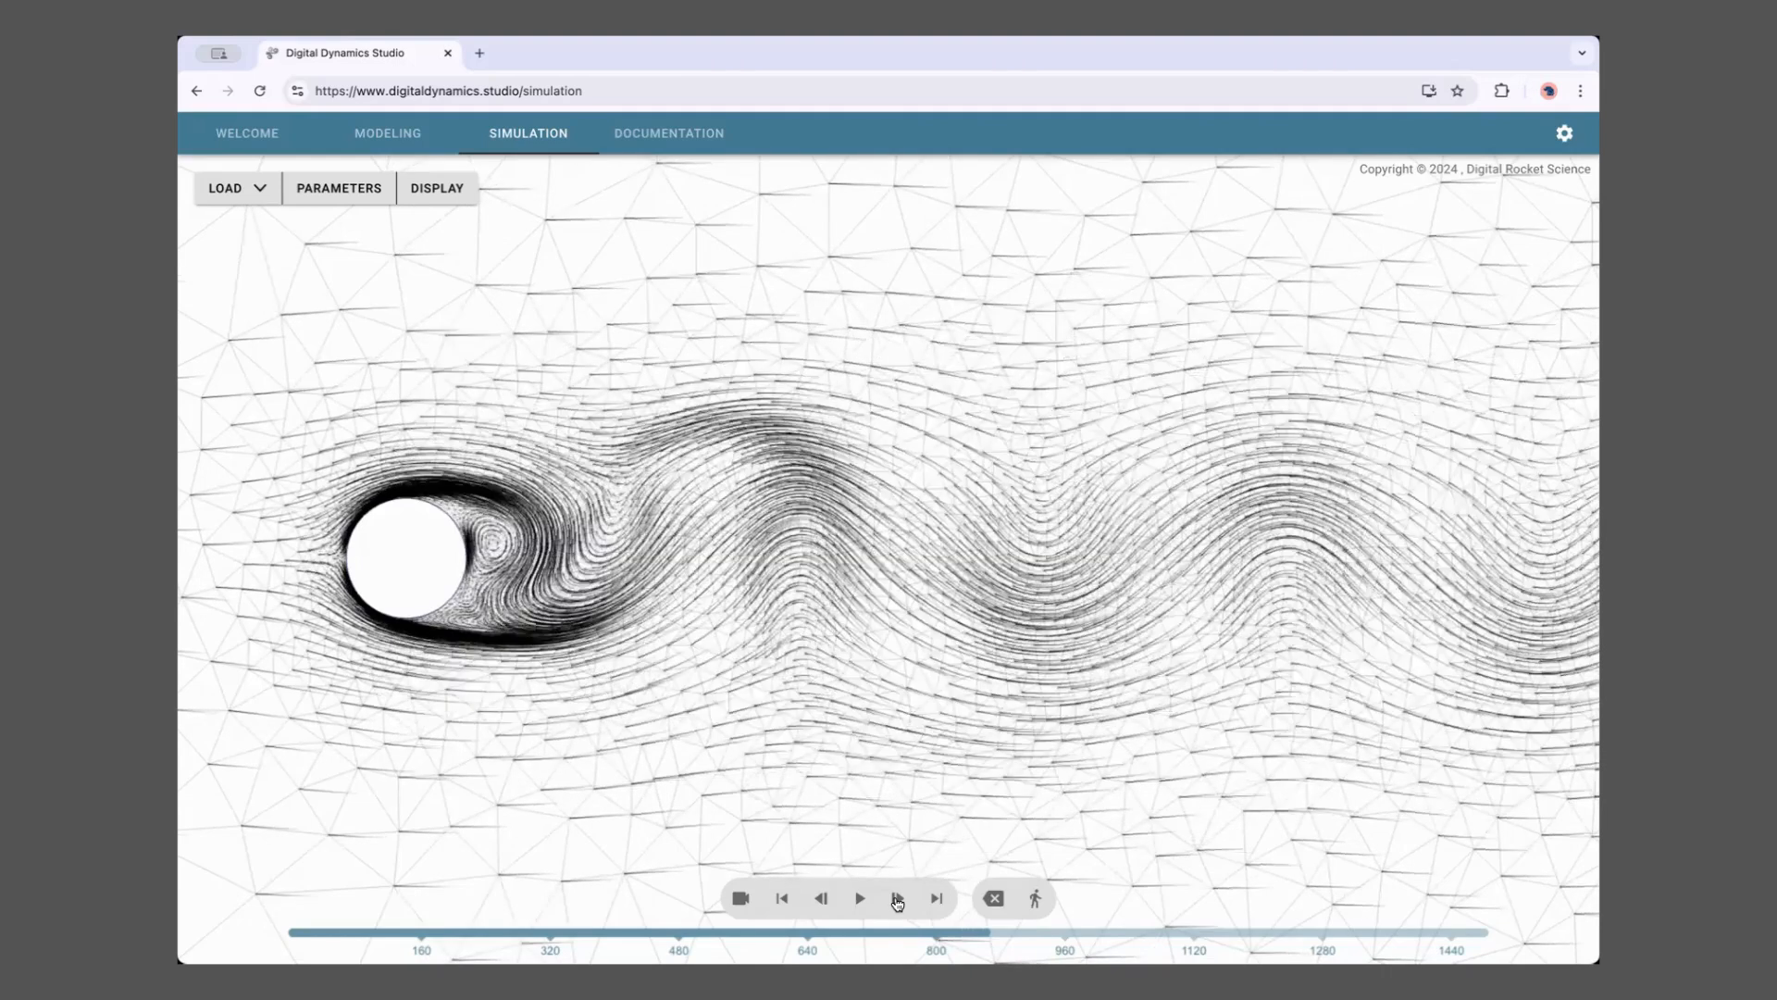
{"action": "left_click", "coordinate": [898, 898]}
{"action": "left_click", "coordinate": [898, 900]}
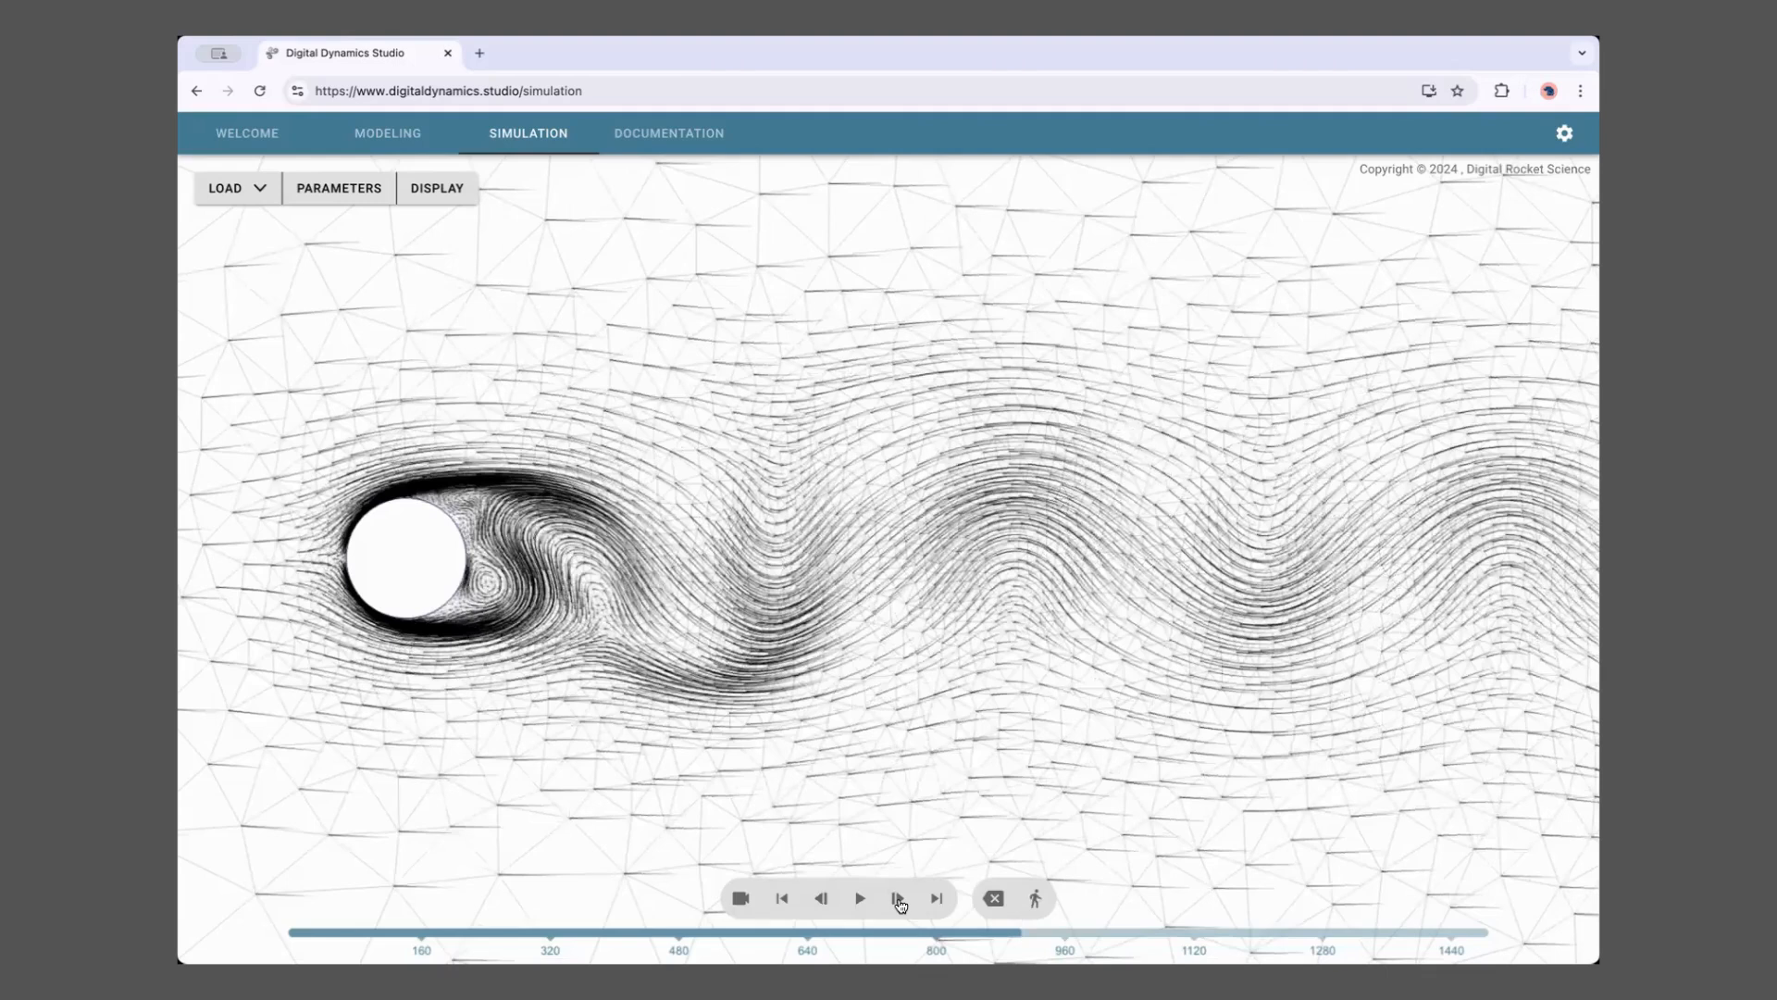
Step back and forth through neighbouring frames to examine the vortices behind the cylinder
{"action": "key", "text": "Left"}
{"action": "key", "text": "Left"}
{"action": "key", "text": "Left"}
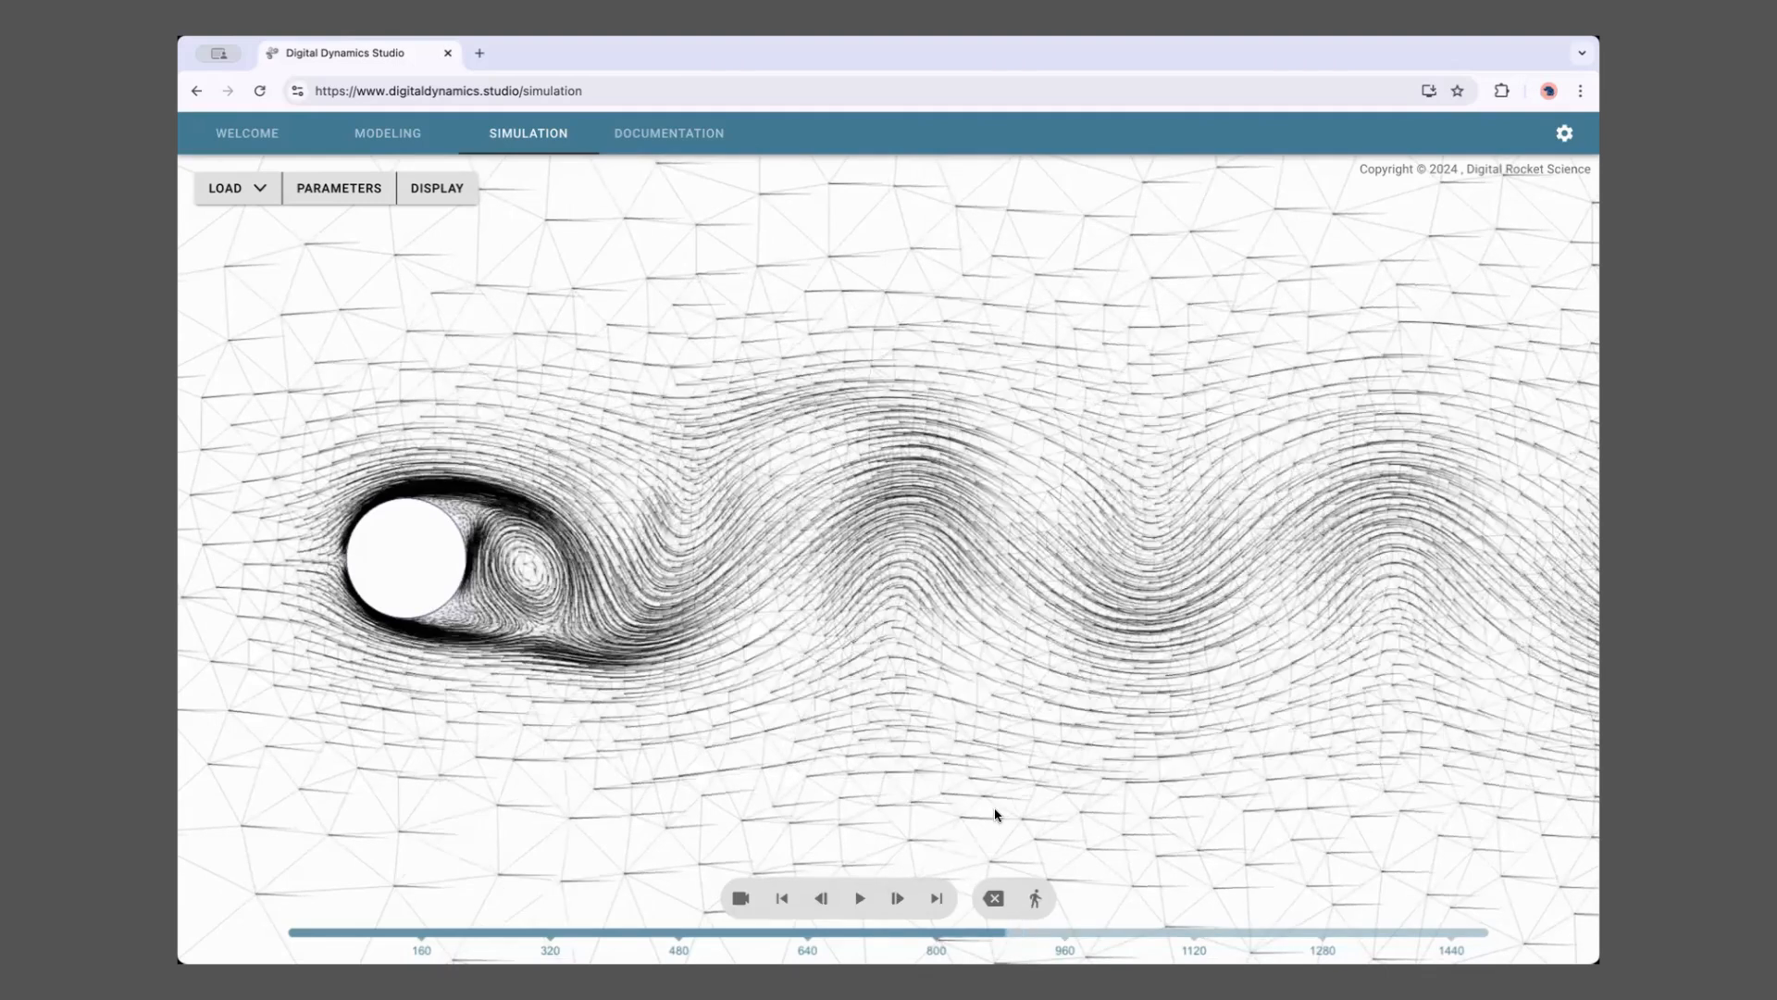
{"action": "key", "text": "Right"}
{"action": "key", "text": "Right"}
{"action": "key", "text": "Left"}
{"action": "key", "text": "Left"}
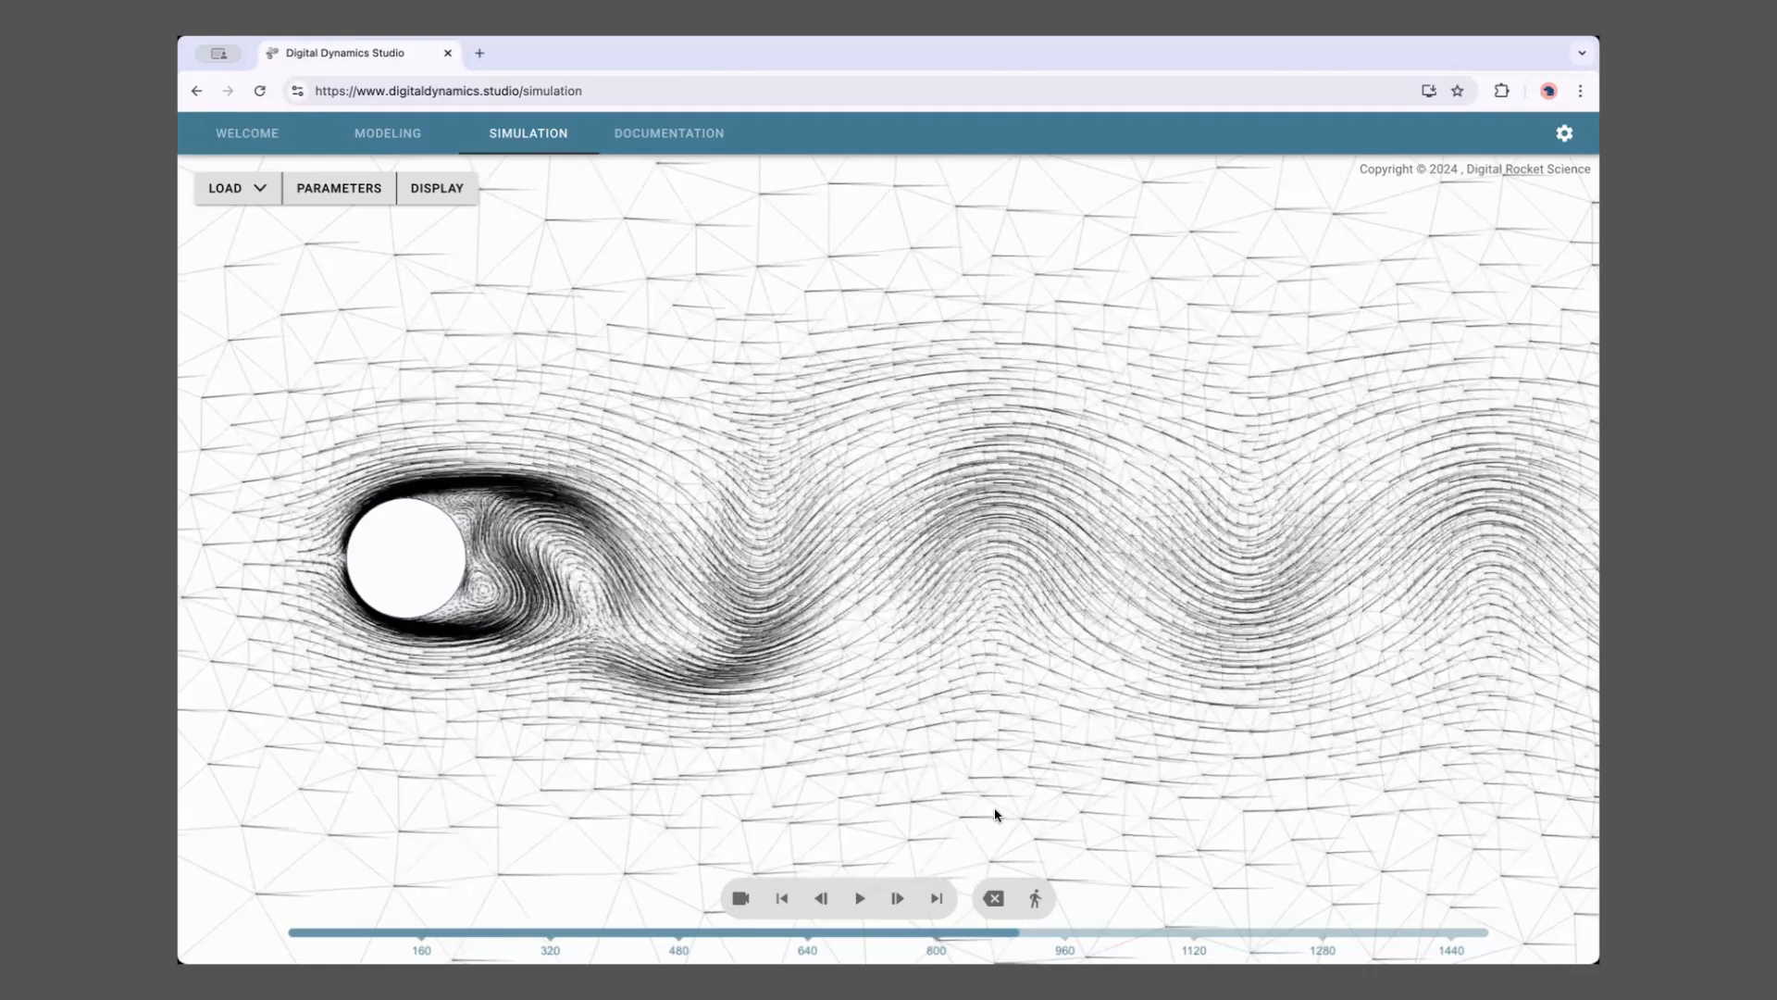
{"action": "key", "text": "Right"}
{"action": "key", "text": "Right"}
{"action": "key", "text": "Right"}
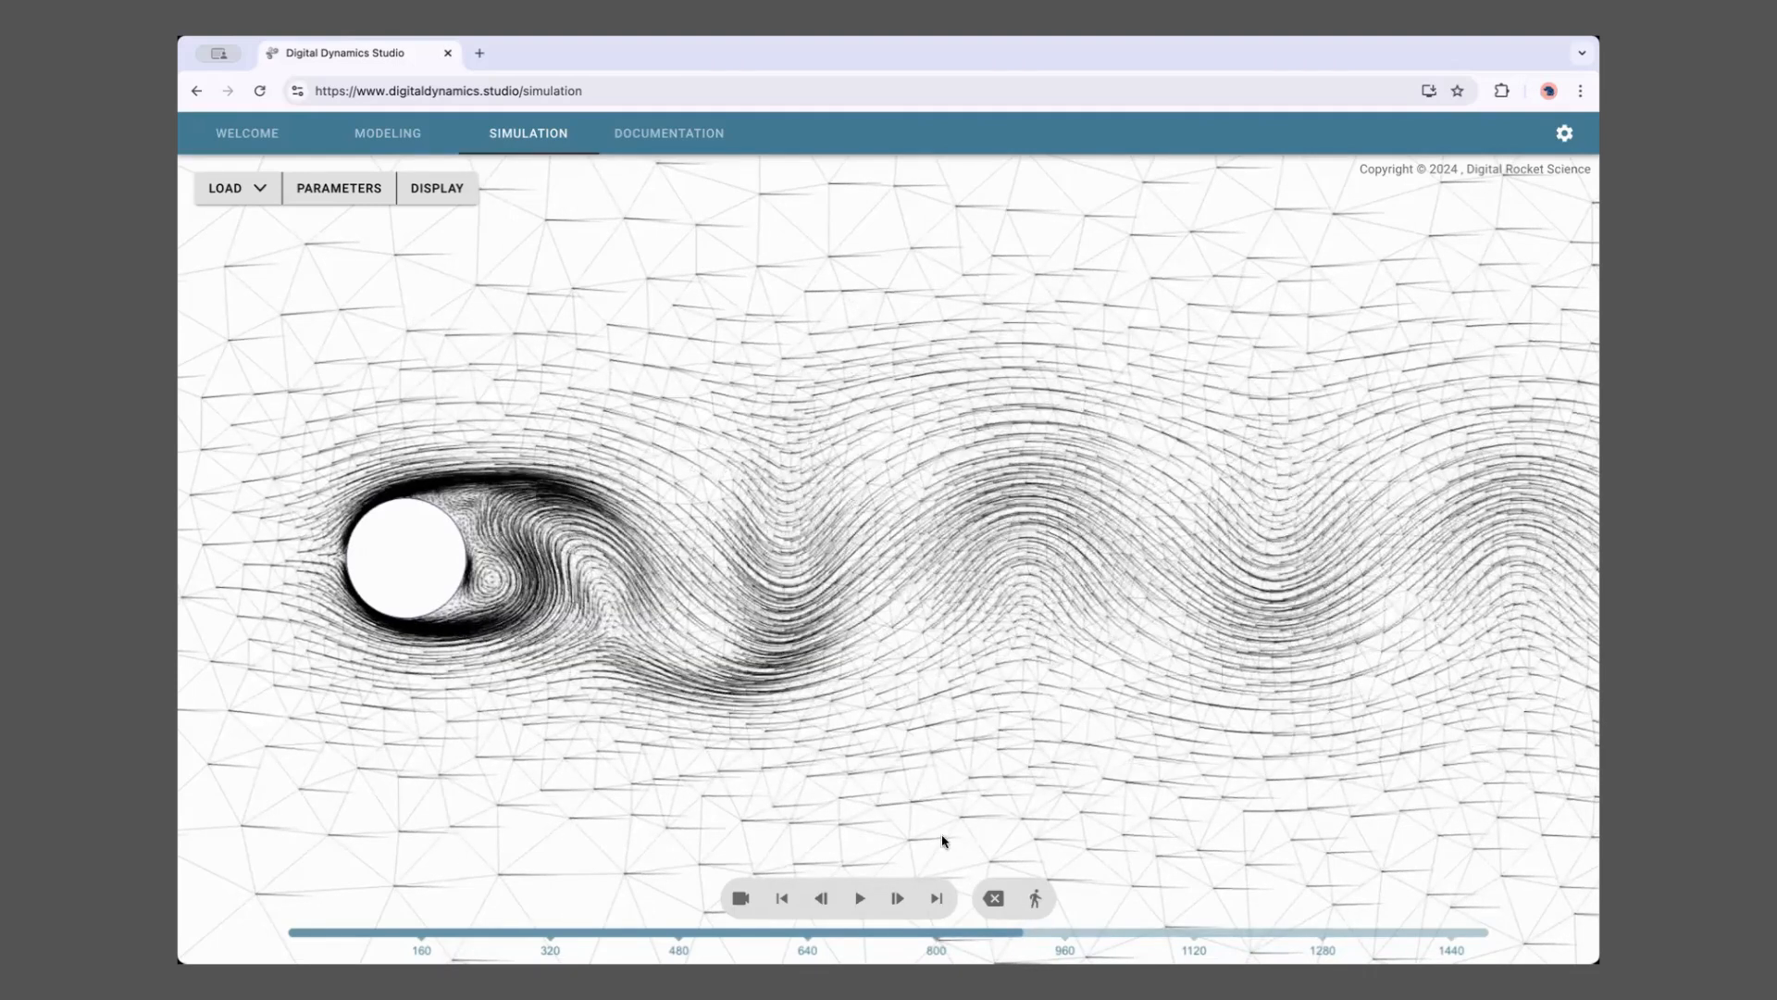
Jump to the beginning of the simulation and back to its end, and resume the computation
{"action": "left_click", "coordinate": [783, 898]}
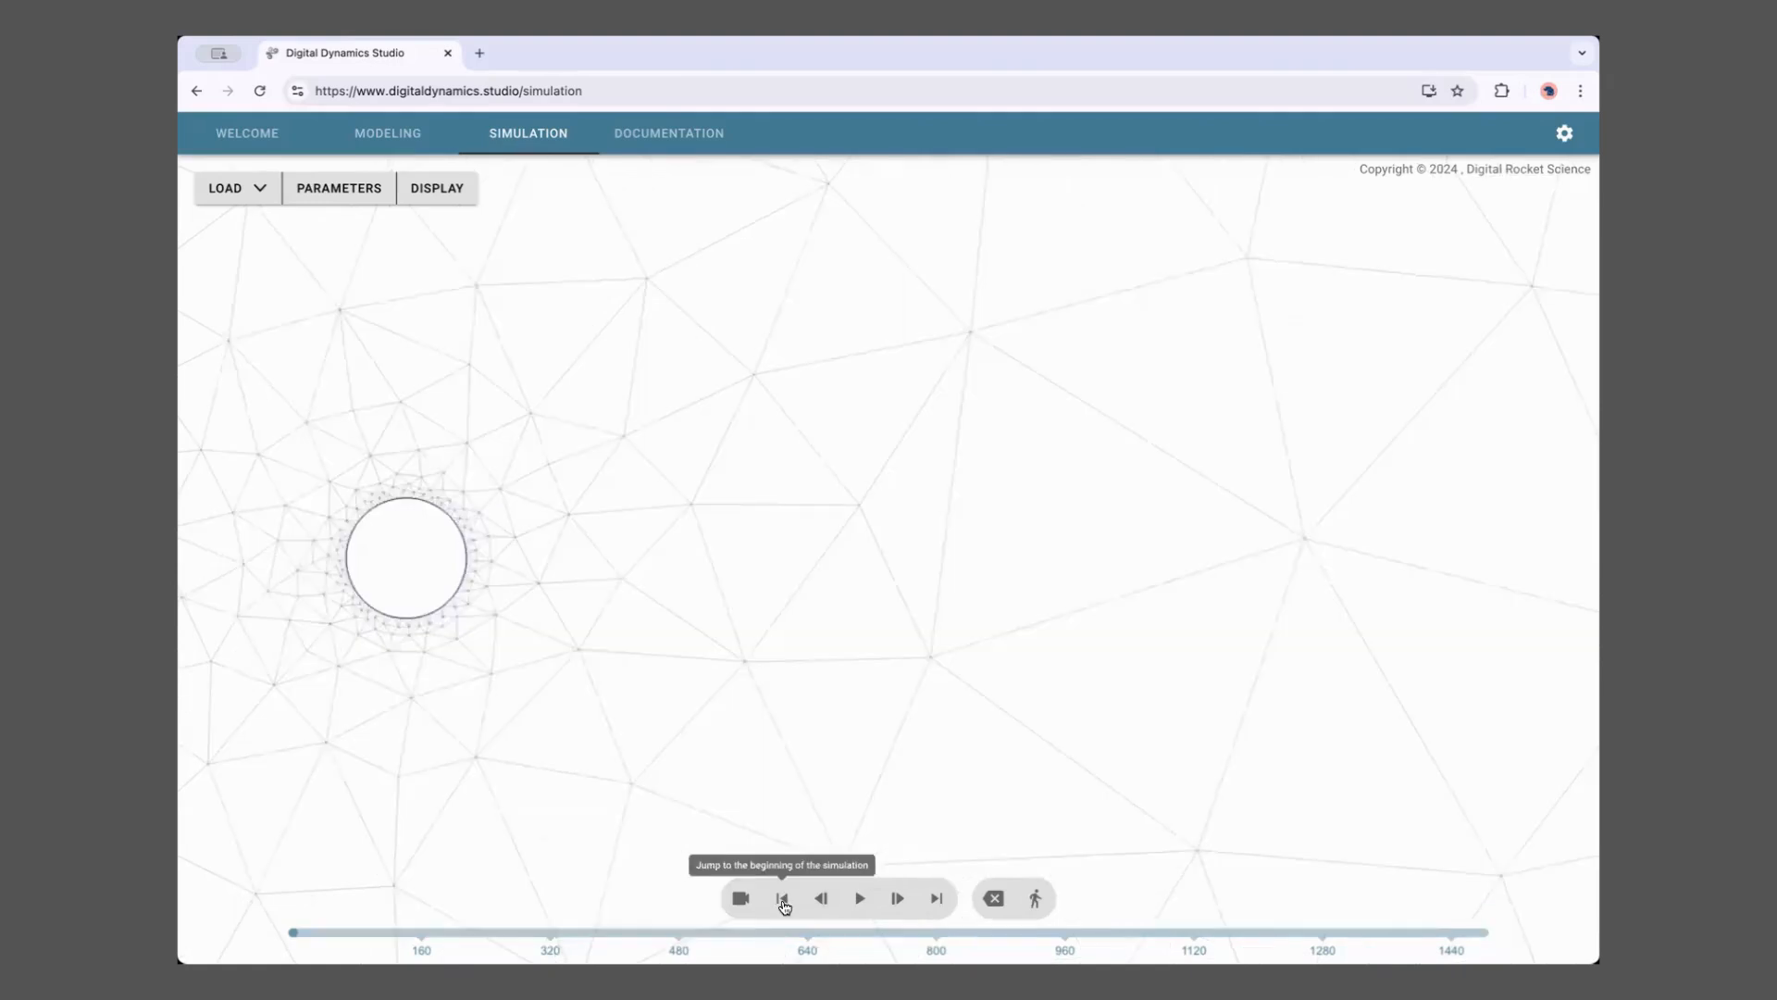
{"action": "left_click", "coordinate": [938, 899]}
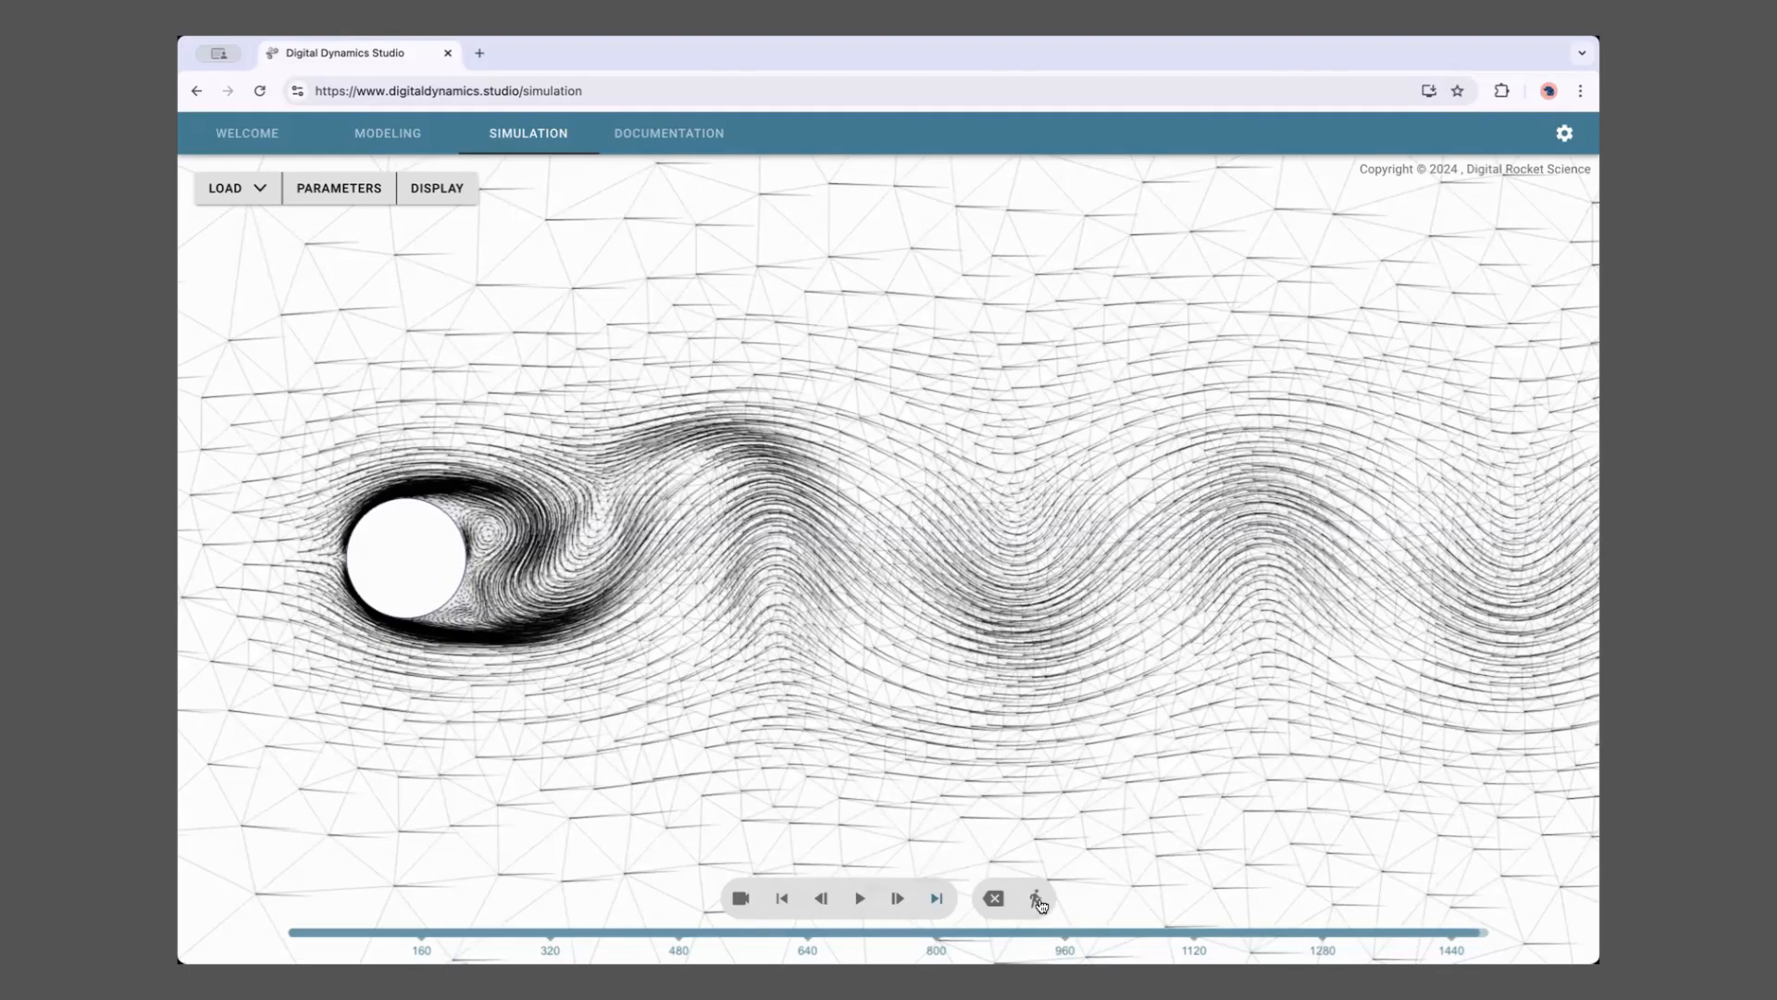
{"action": "left_click", "coordinate": [1037, 900]}
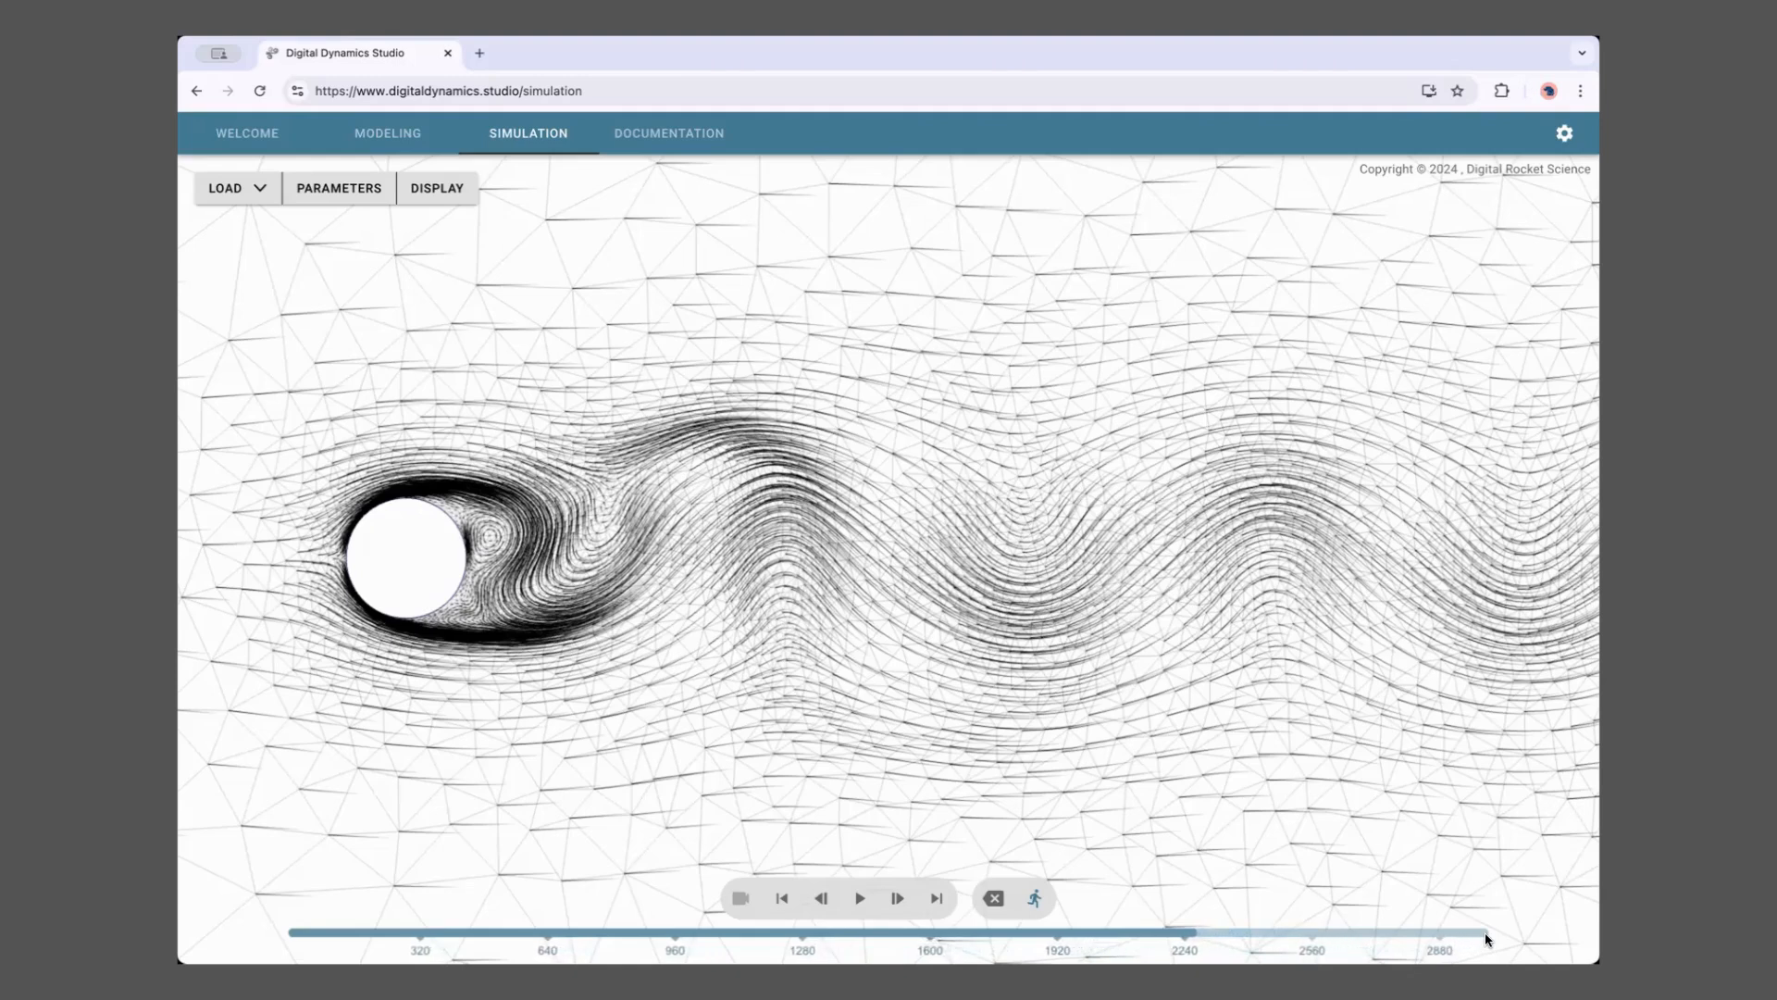
Play and step through the cached frames while the computation runs, and return to the latest frame
{"action": "left_click", "coordinate": [936, 898]}
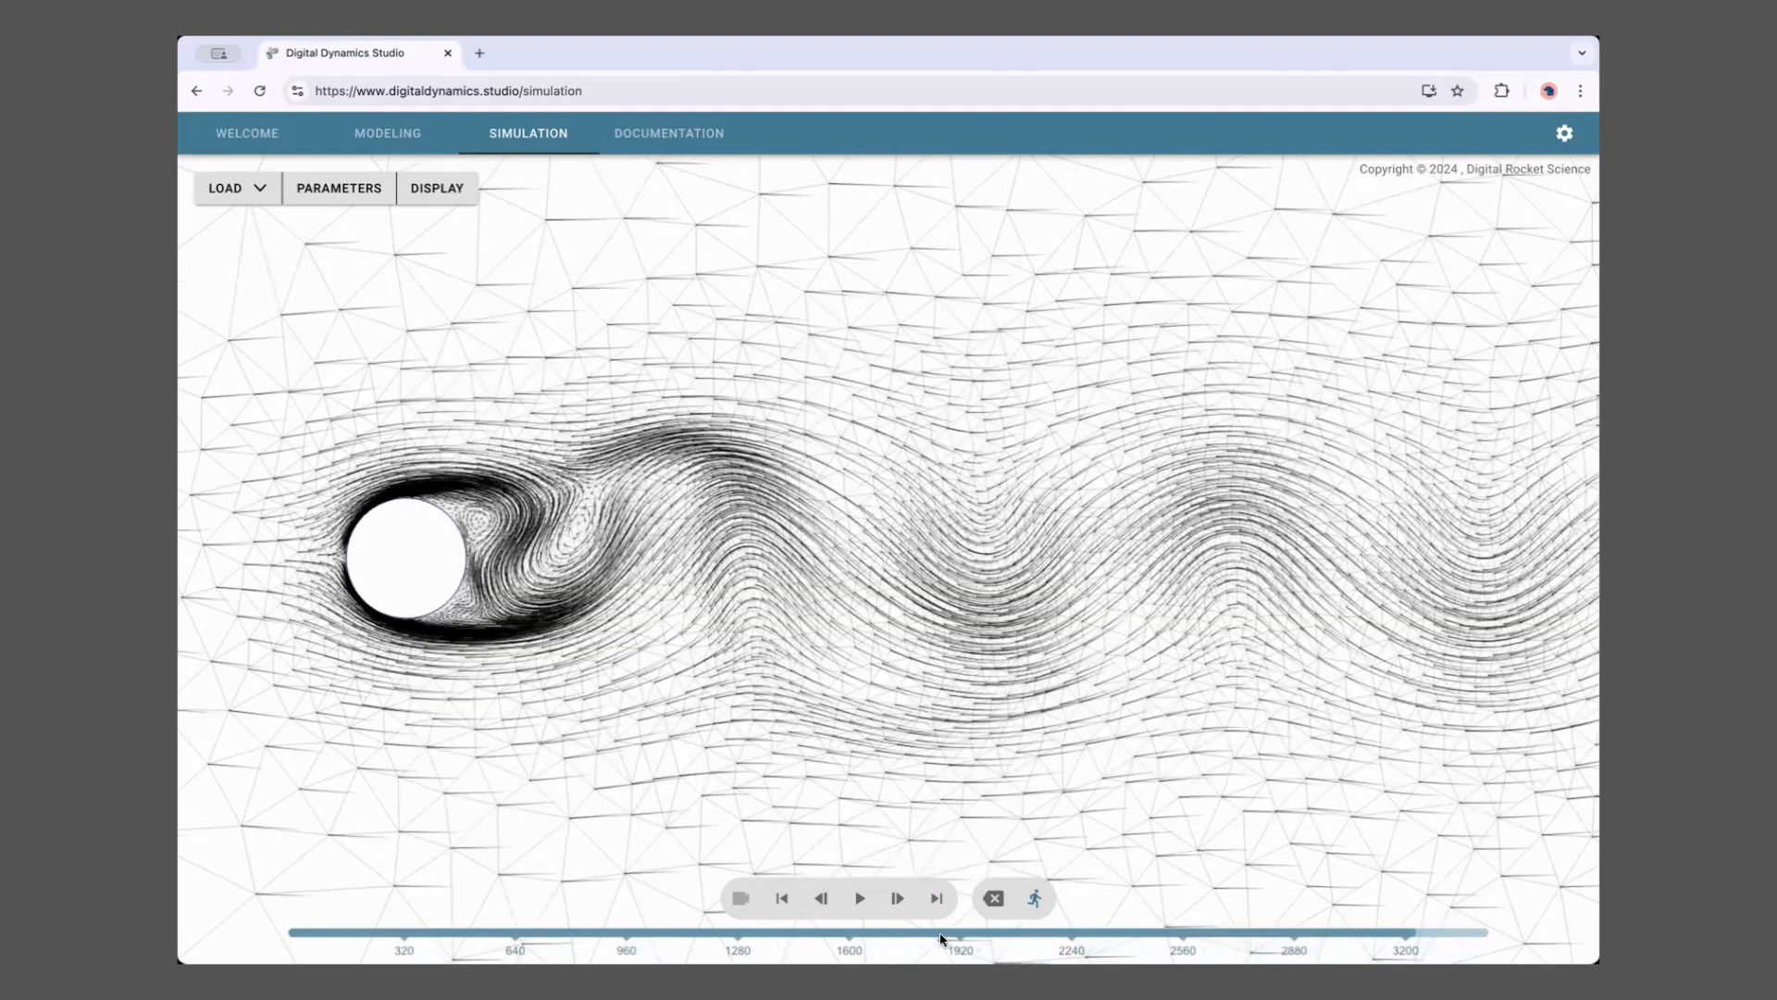
{"action": "left_click", "coordinate": [871, 898]}
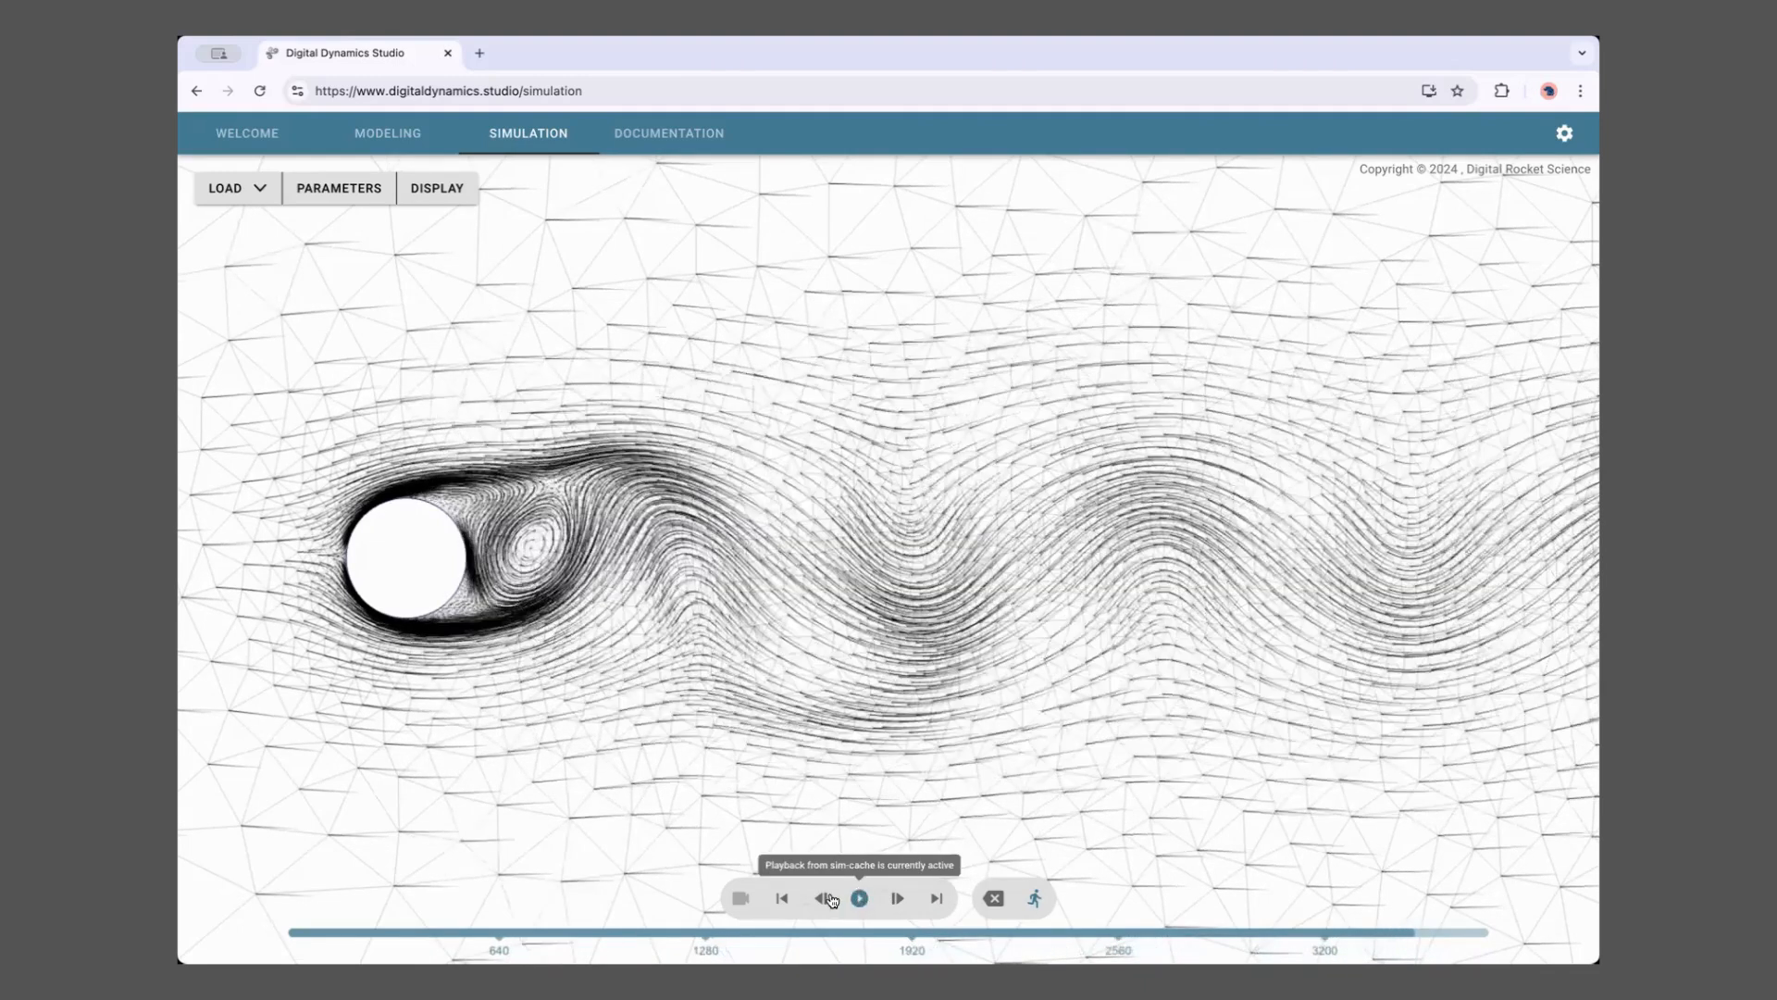
{"action": "left_click", "coordinate": [830, 901]}
{"action": "left_click", "coordinate": [900, 903]}
{"action": "left_click", "coordinate": [826, 901]}
{"action": "left_click", "coordinate": [826, 903]}
{"action": "left_click", "coordinate": [826, 904]}
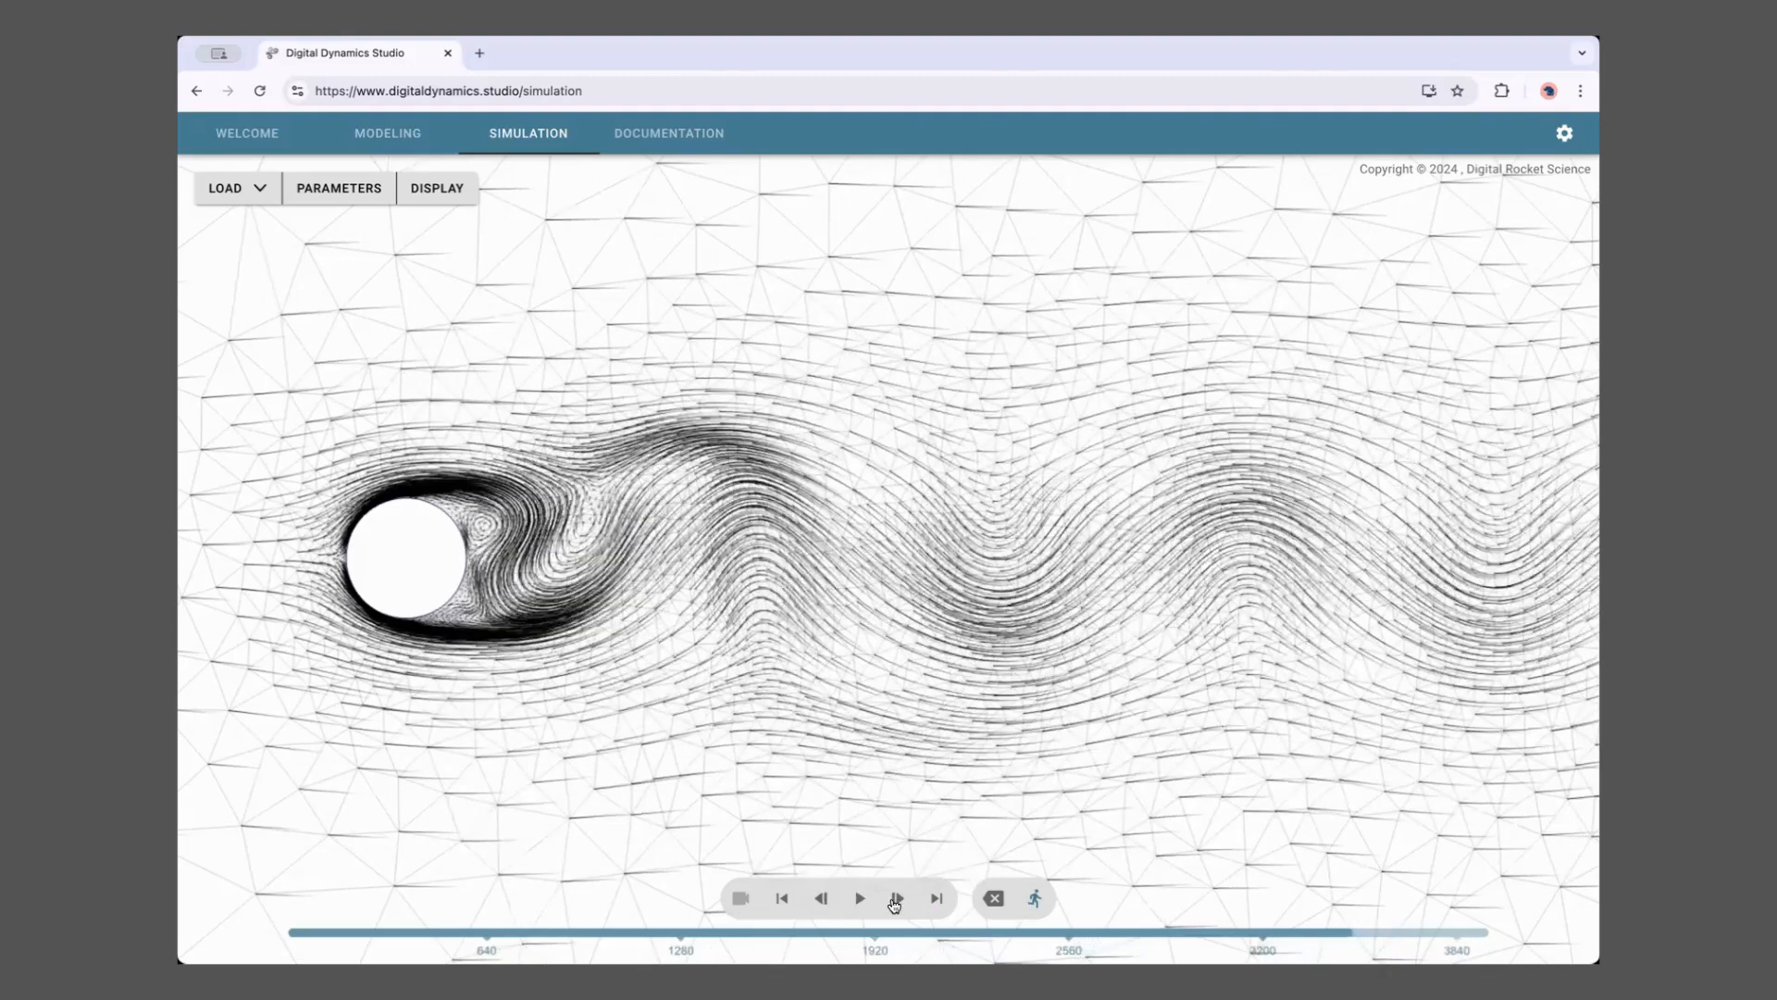
{"action": "left_click", "coordinate": [895, 901]}
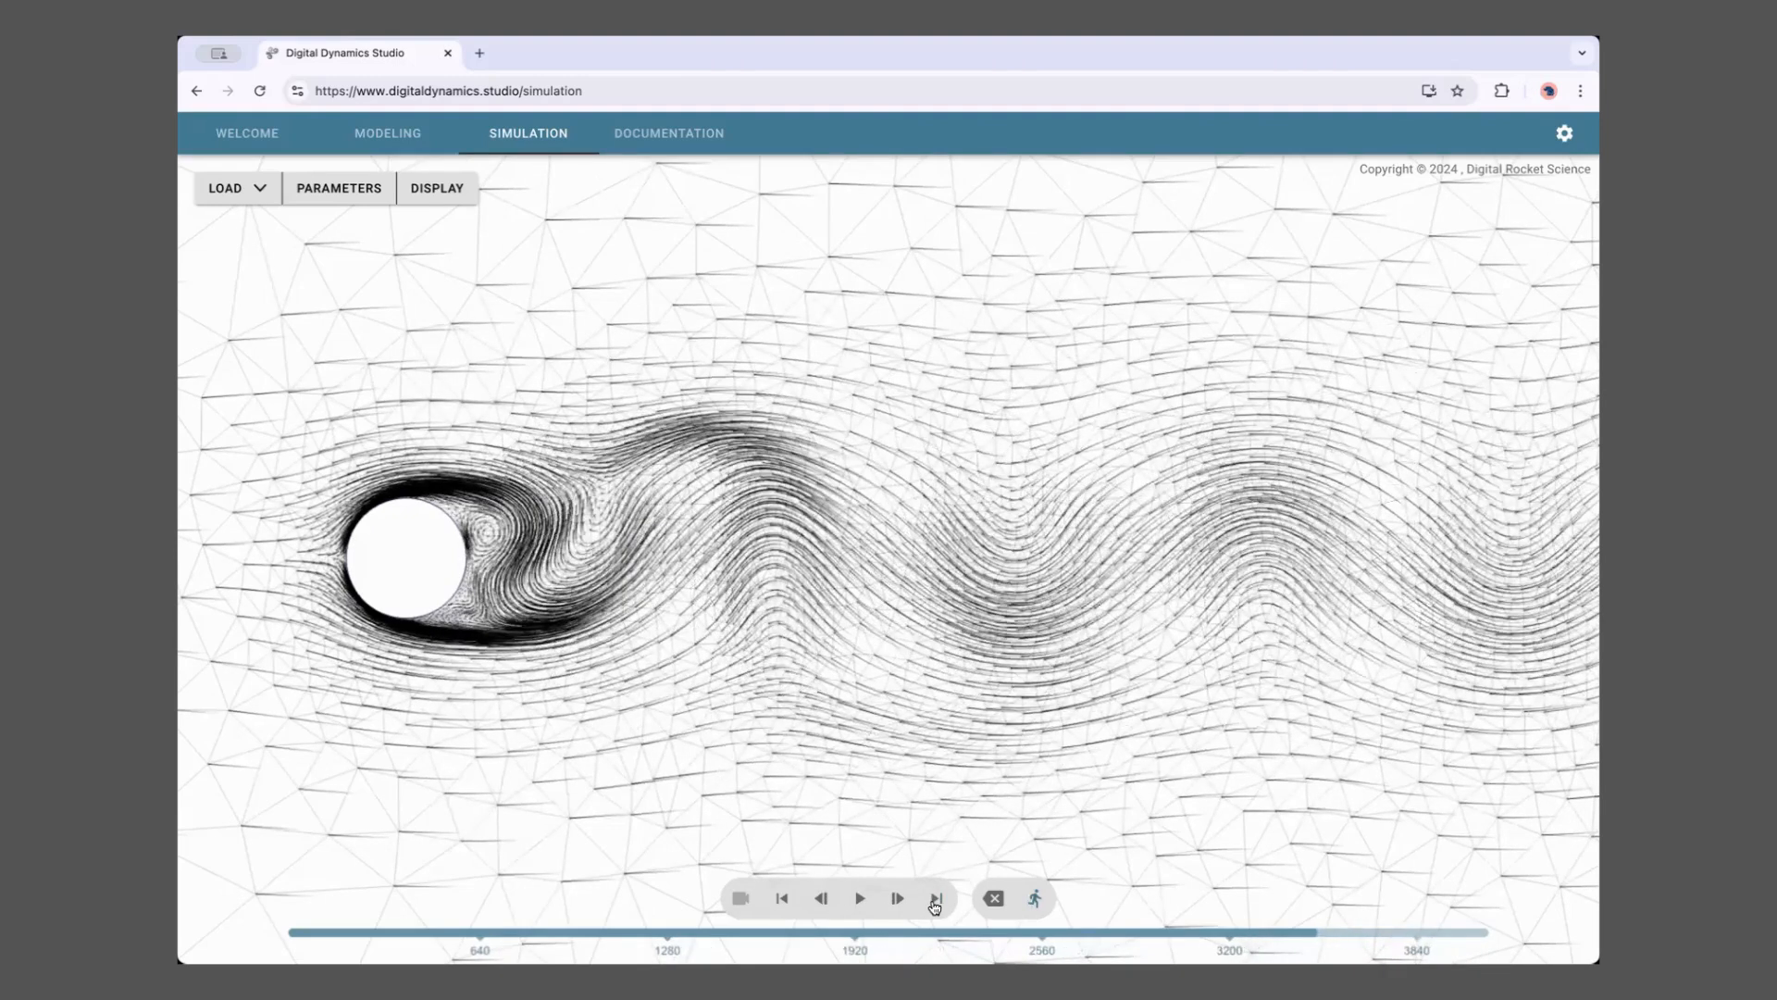
{"action": "left_click", "coordinate": [936, 905]}
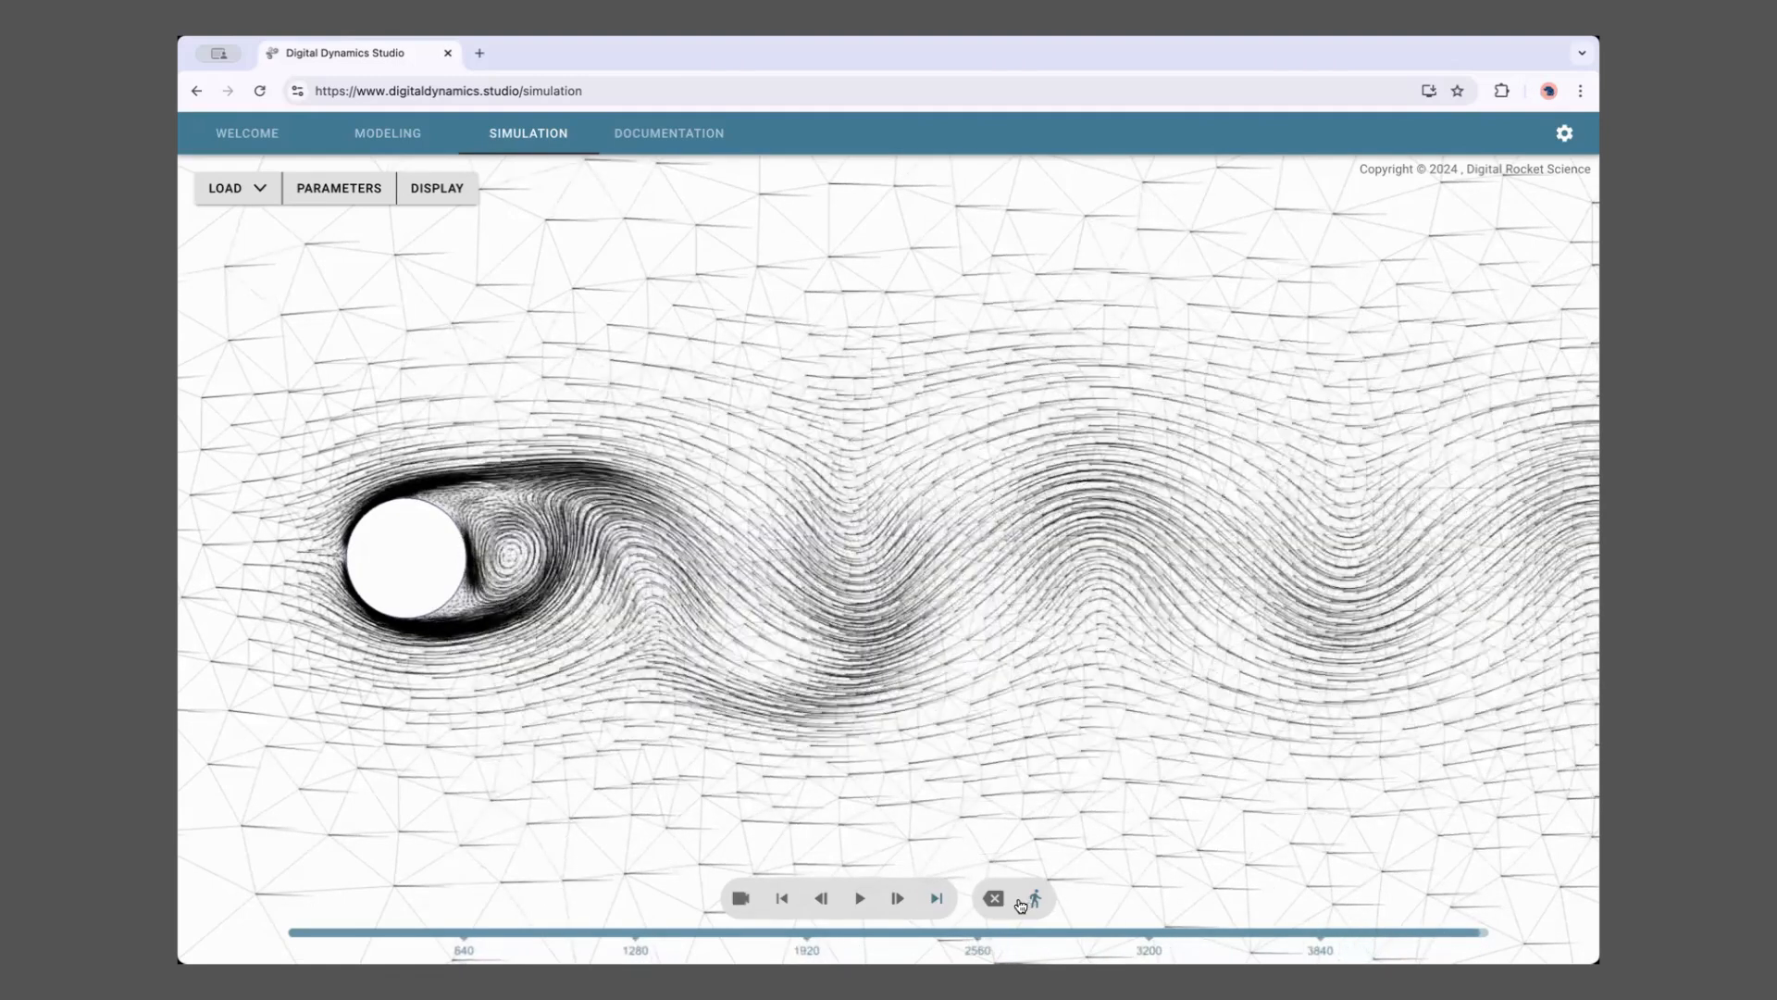
Open the movie recording settings for the simulation and close them without recording
{"action": "left_click", "coordinate": [740, 899]}
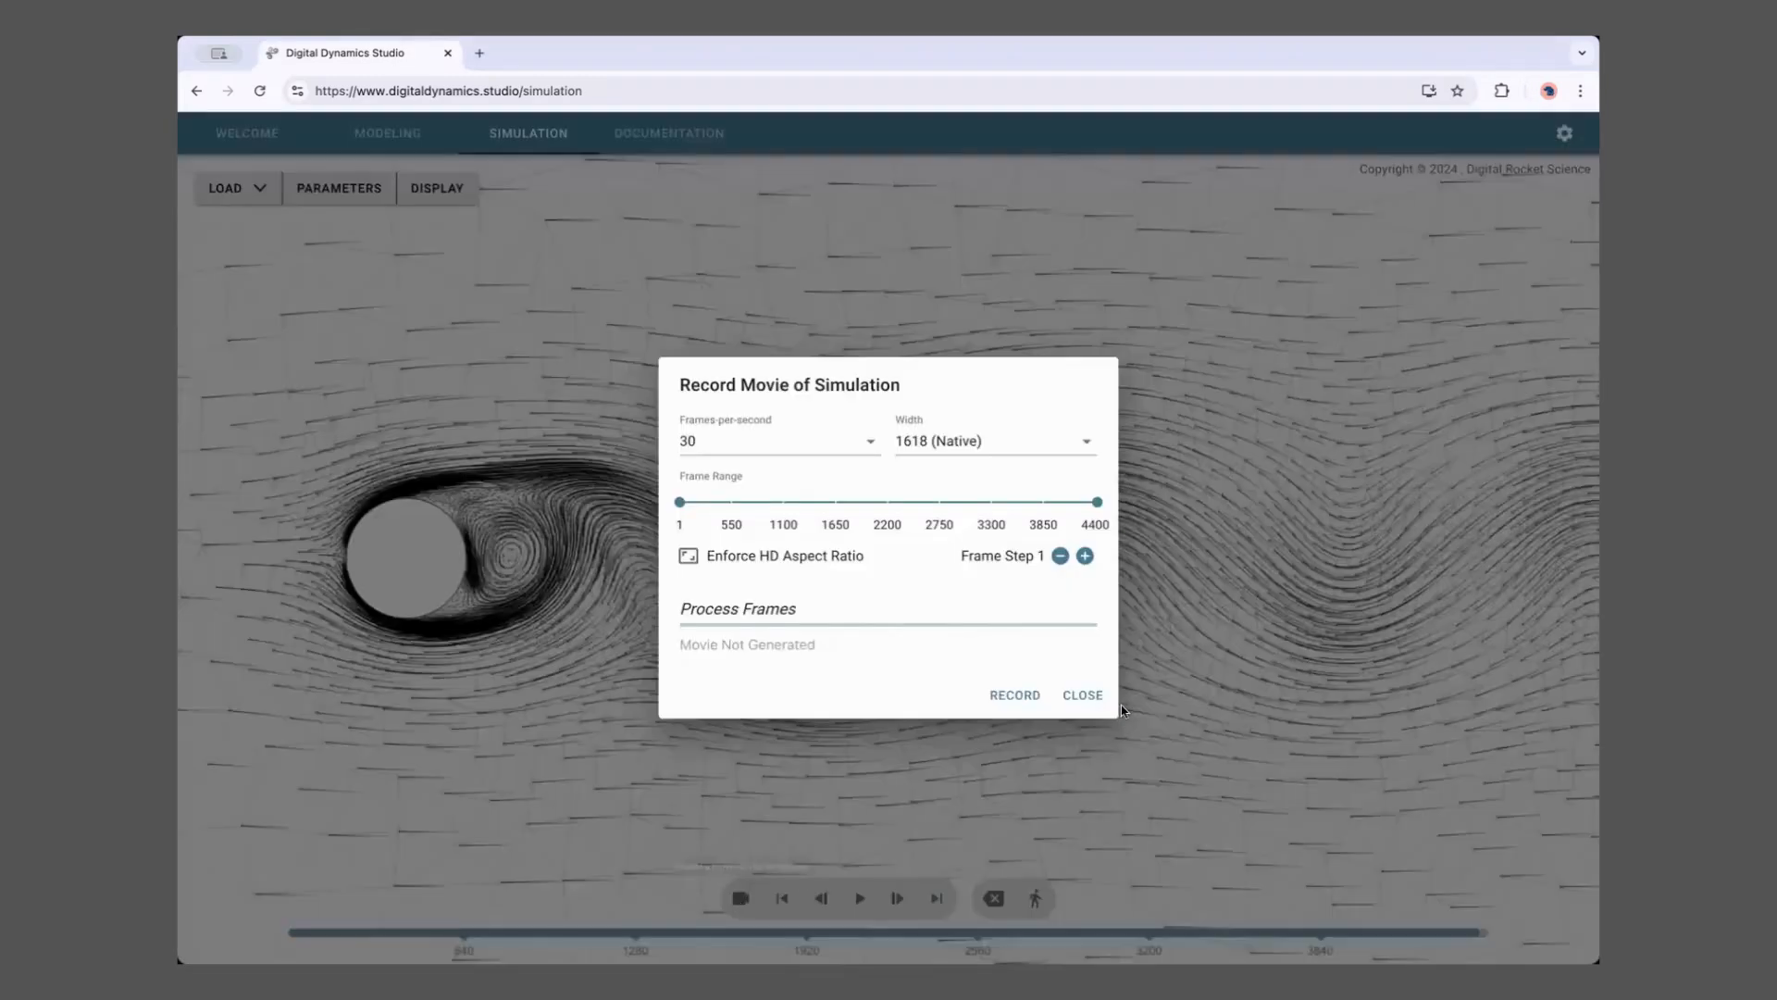
{"action": "left_click", "coordinate": [1083, 695]}
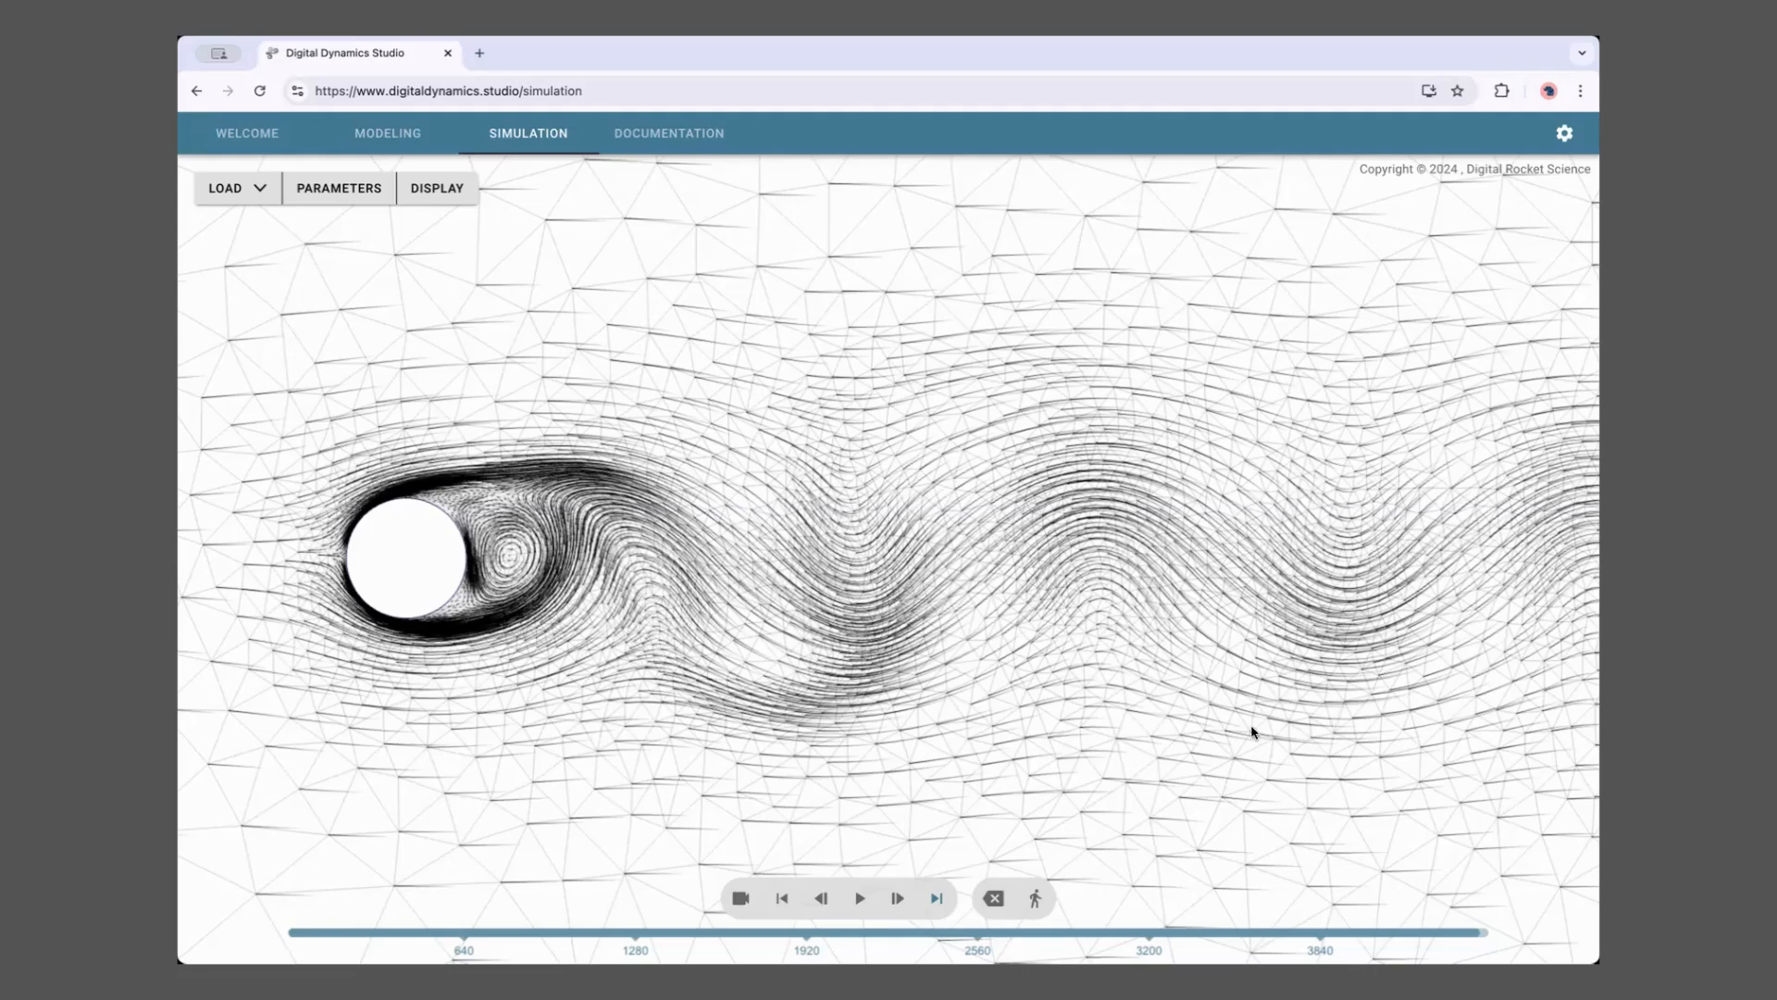
Play back the cached cylinder flow, jump to about frame 2100, and resume playback until pausing near frame 3200
{"action": "left_click", "coordinate": [859, 898]}
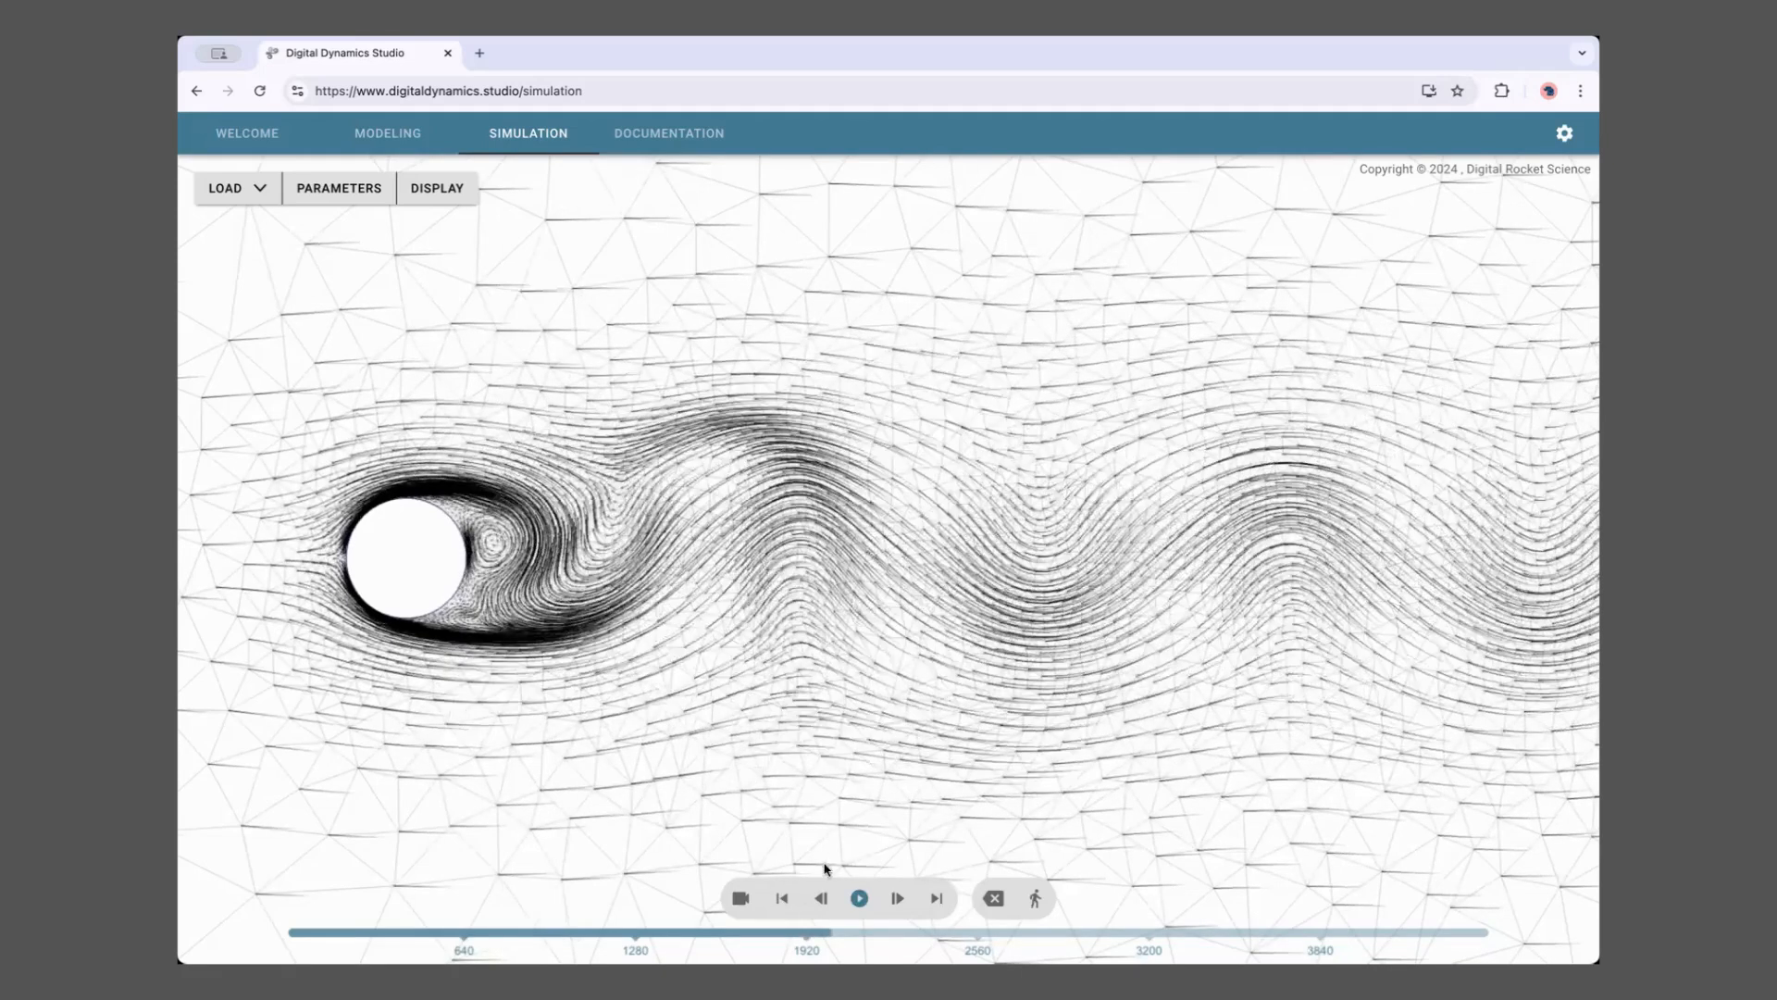
{"action": "left_click", "coordinate": [861, 934]}
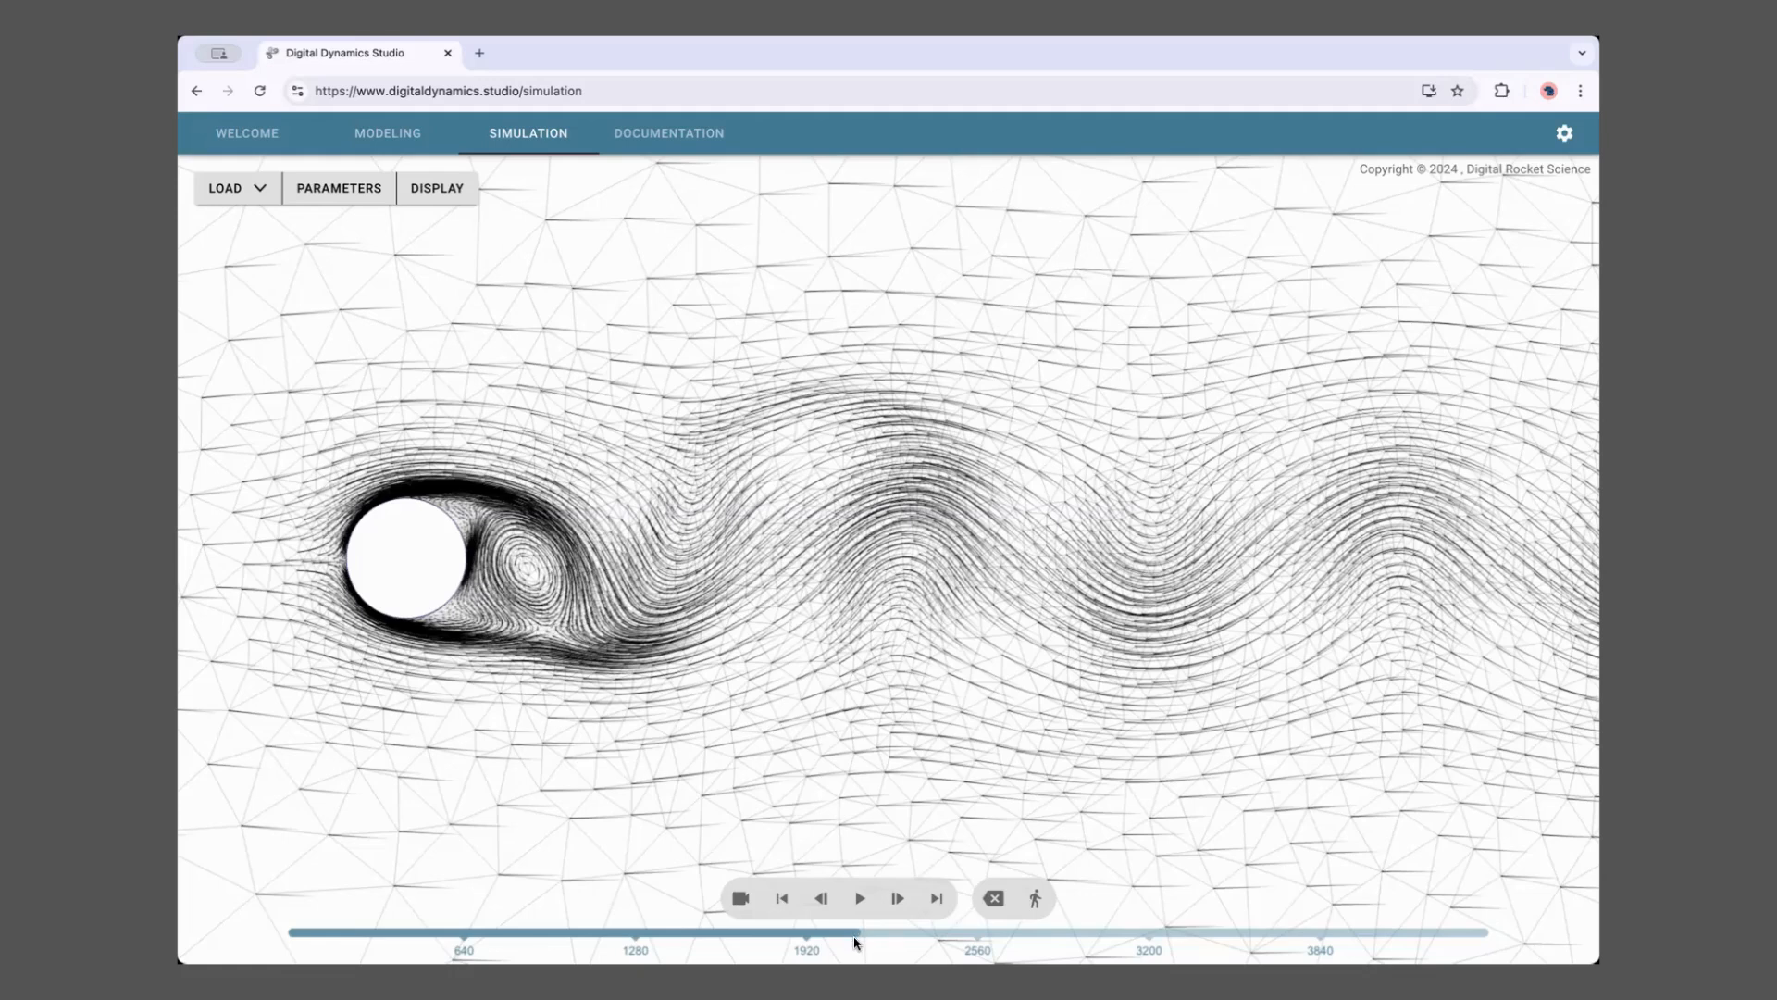
{"action": "left_click", "coordinate": [859, 898]}
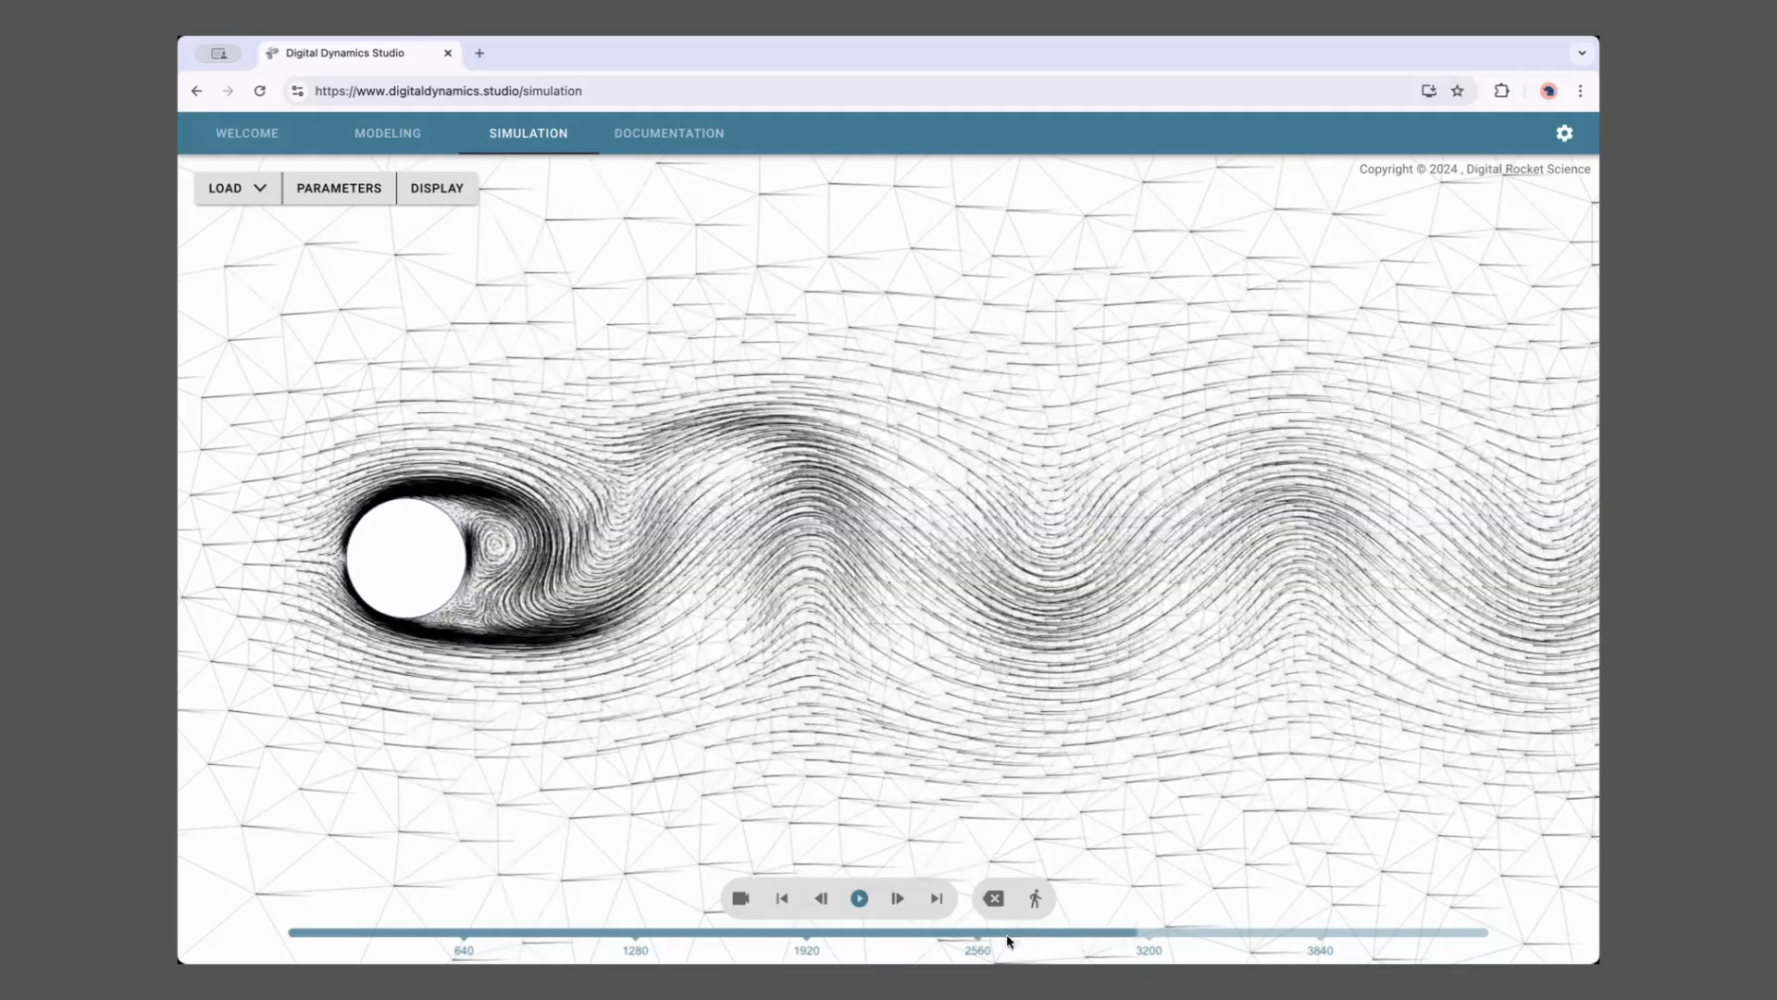
{"action": "left_click", "coordinate": [860, 898]}
Step back and forth through single frames near frame 3200 to compare the vortex positions
{"action": "left_click", "coordinate": [820, 899]}
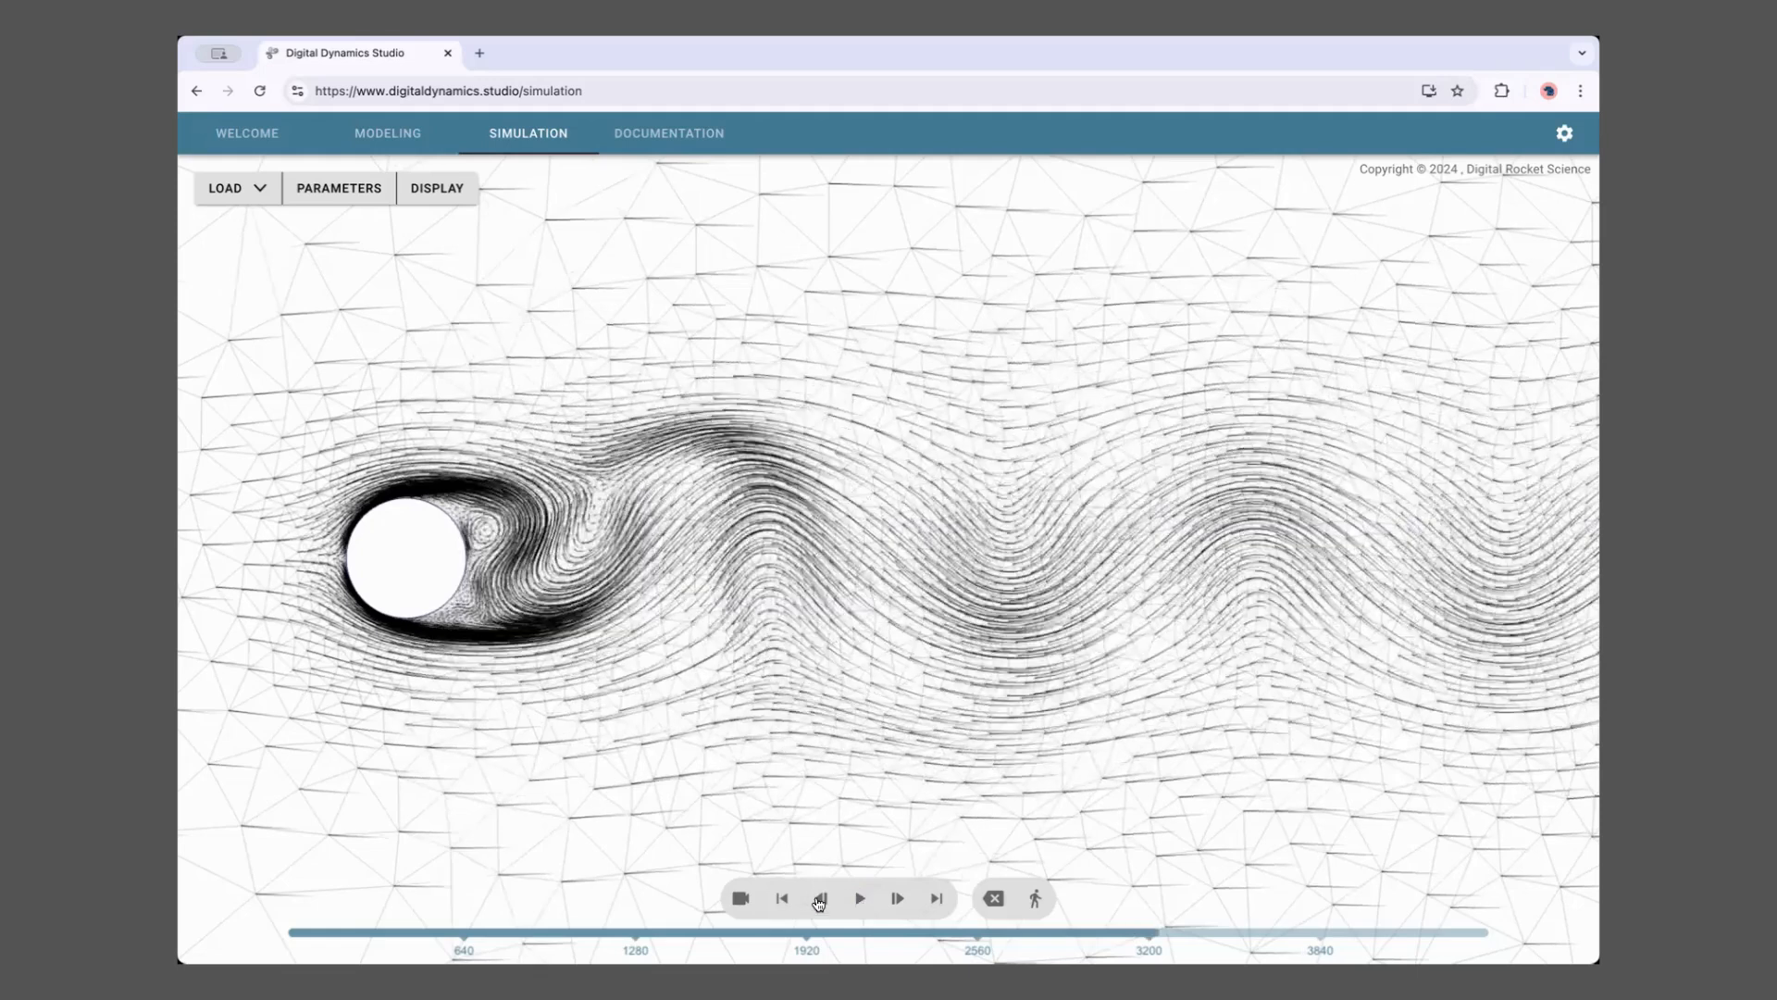
{"action": "left_click", "coordinate": [1154, 935]}
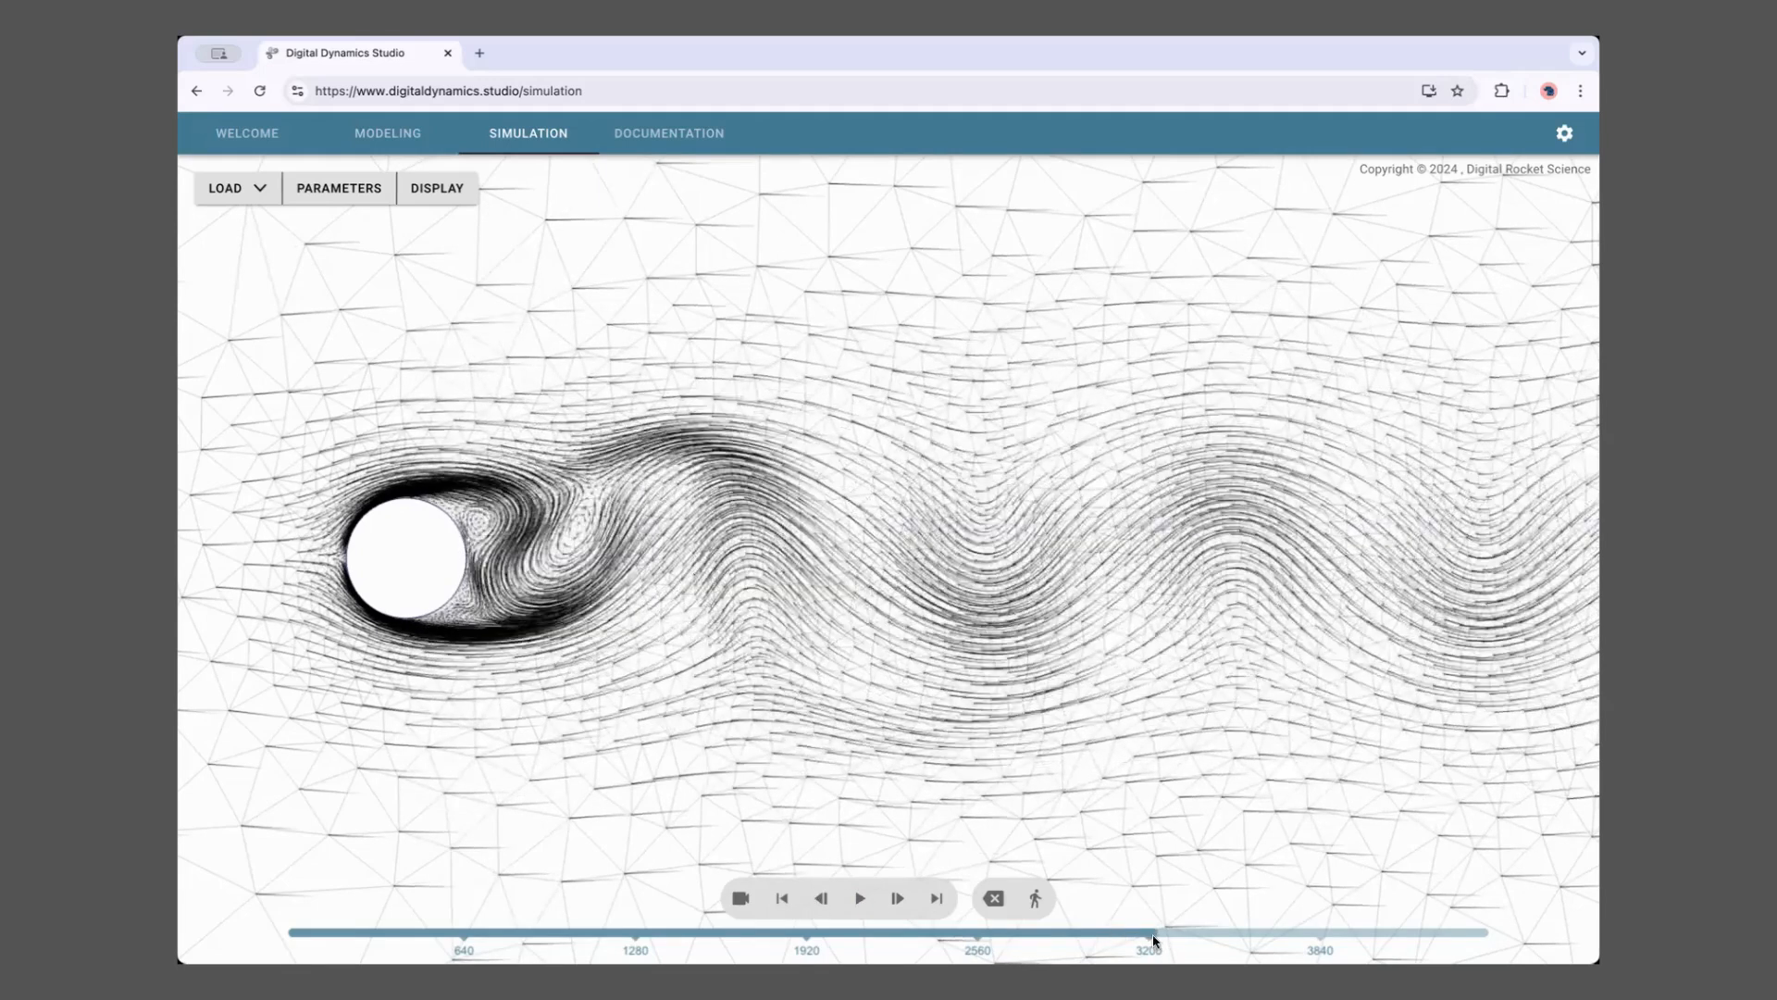
{"action": "left_click", "coordinate": [896, 900]}
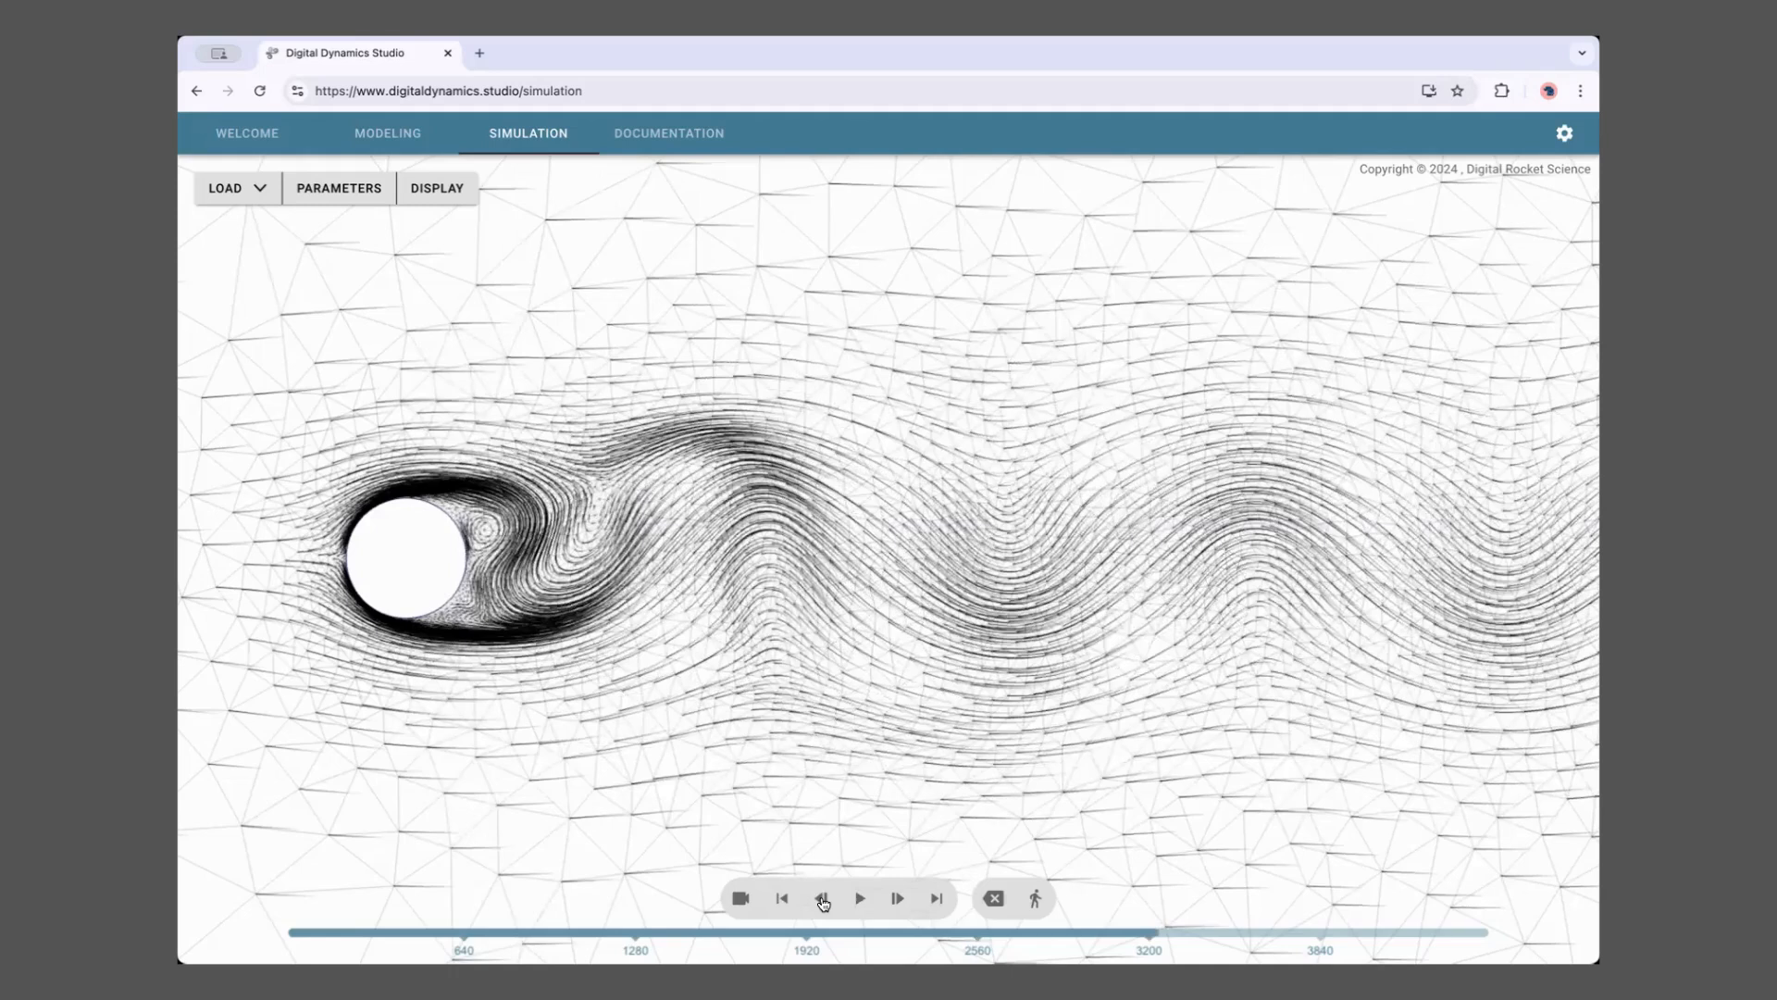
{"action": "left_click", "coordinate": [821, 898]}
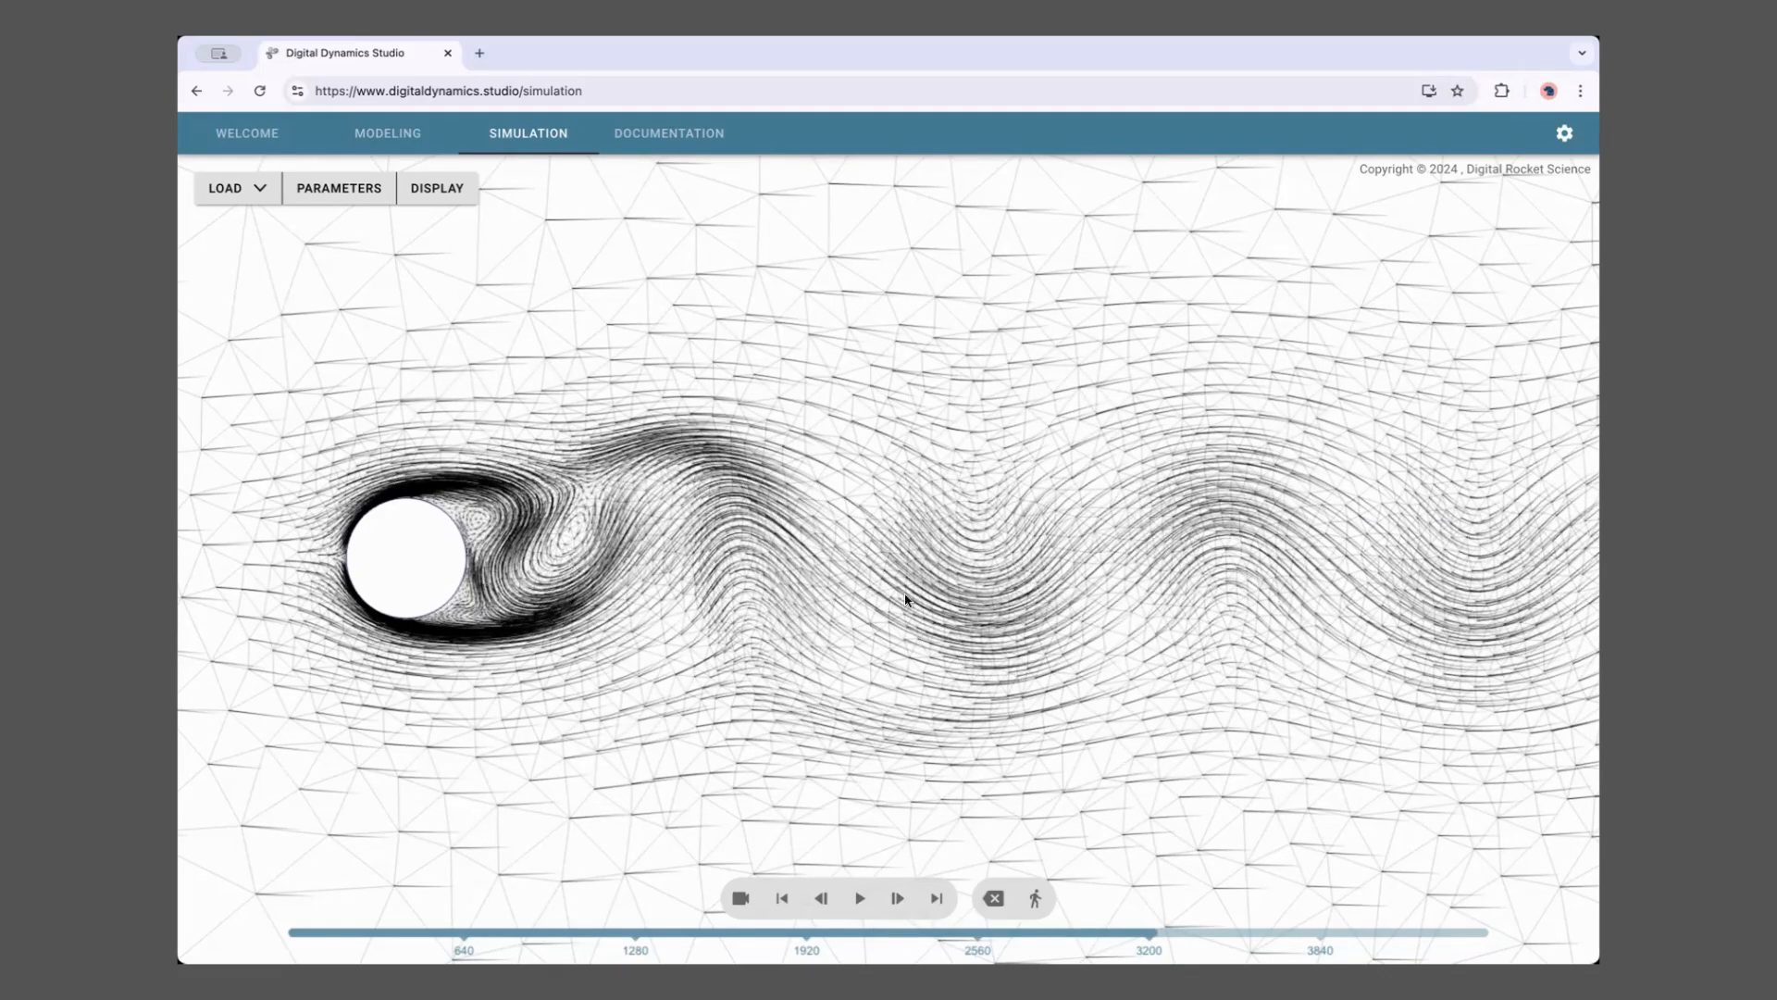
Look over the display options and examine the vortices directly behind the cylinder
{"action": "left_click", "coordinate": [448, 198]}
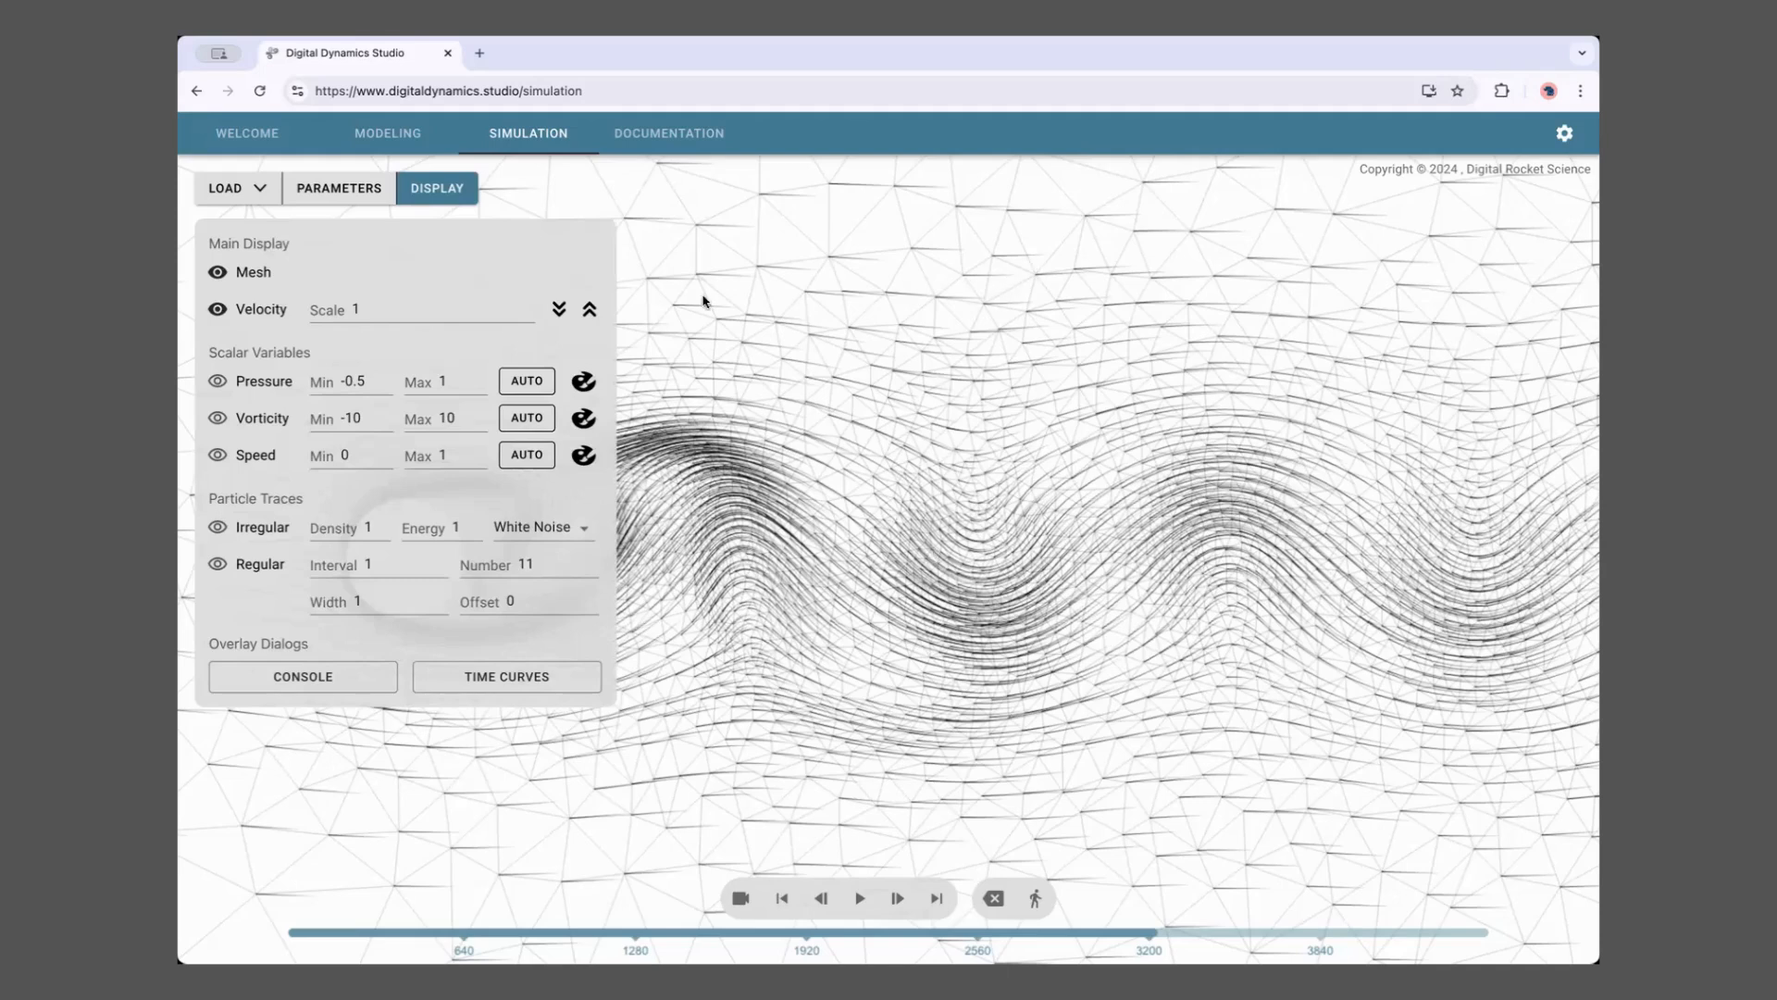
{"action": "left_click", "coordinate": [436, 188]}
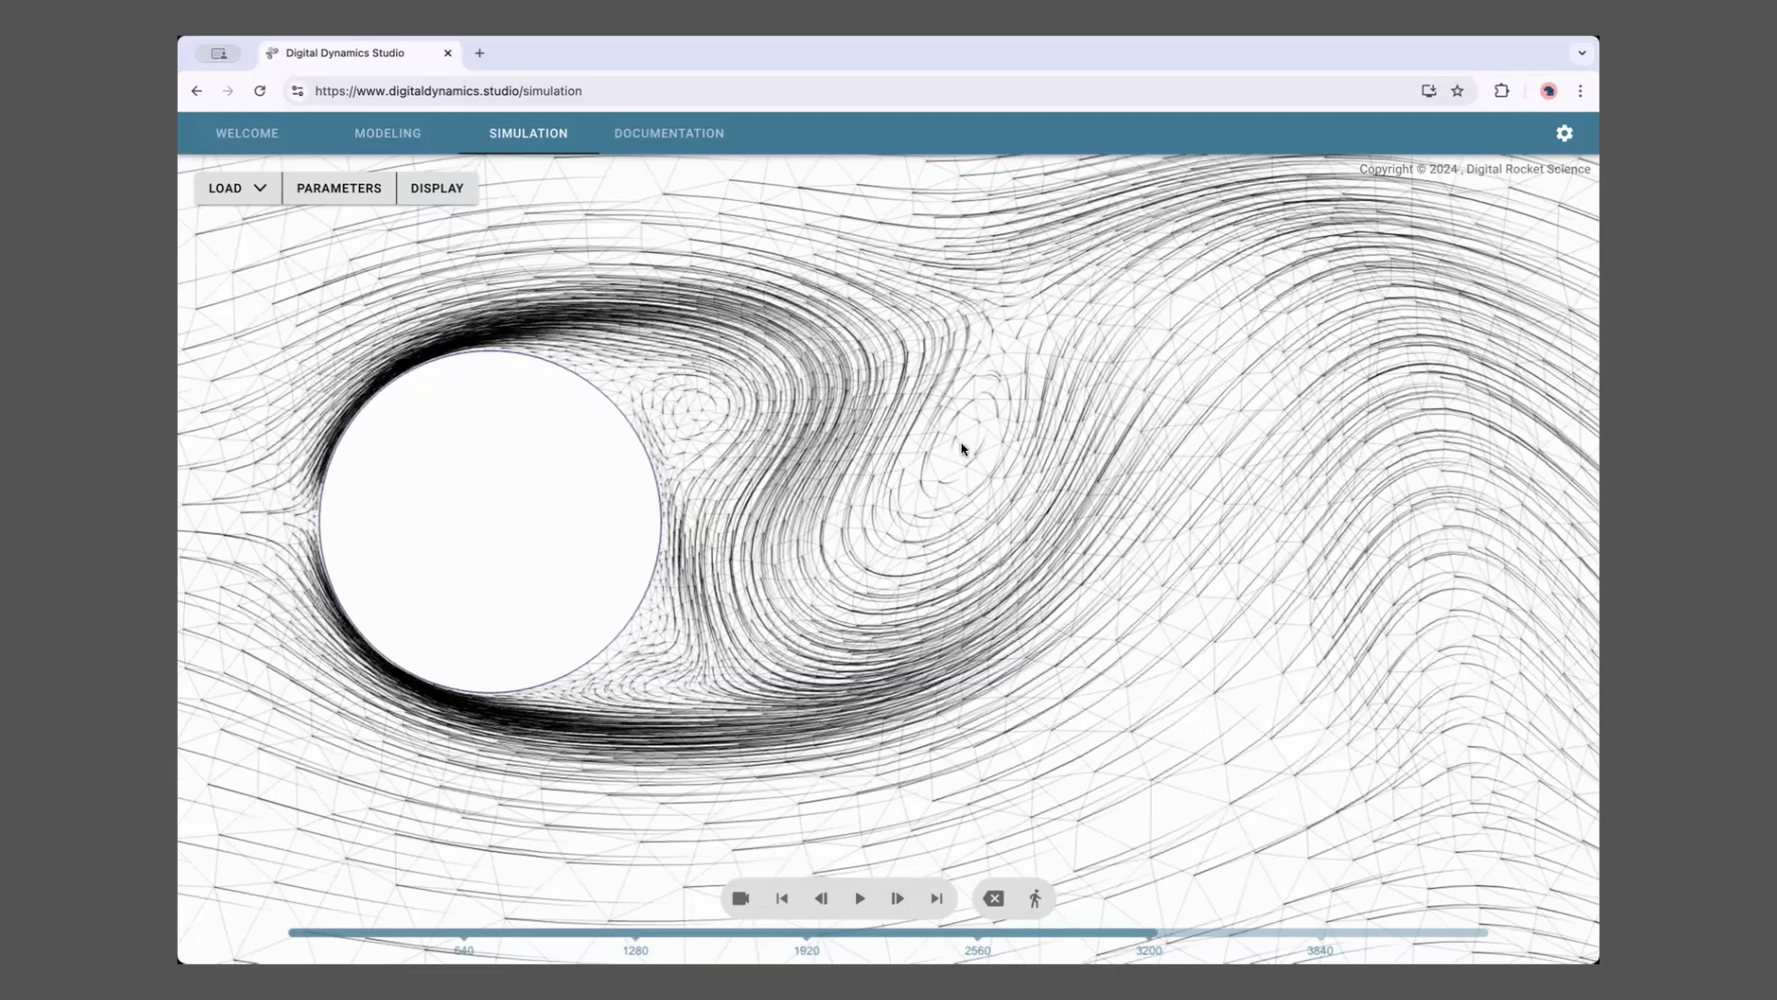
{"action": "left_click_drag", "start_coordinate": [1055, 561], "coordinate": [856, 550]}
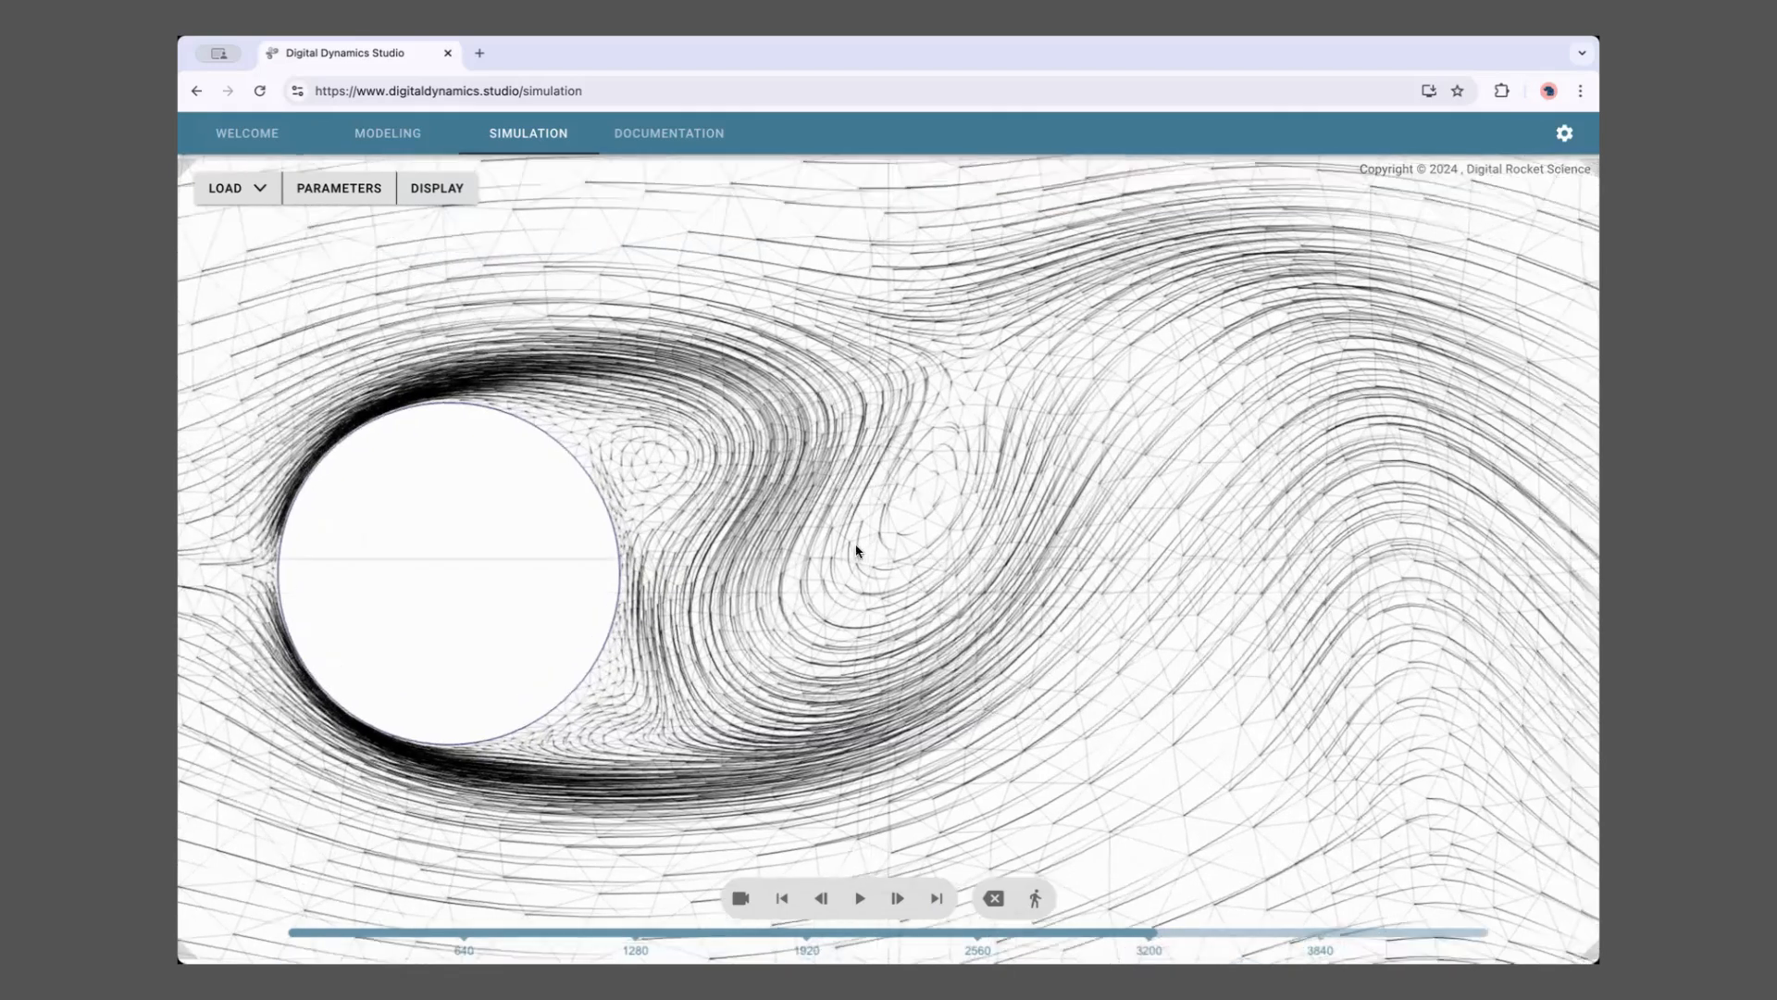
Toggle the velocity display off and back on, hide the mesh, and play the cached flow with only velocity shown
{"action": "left_click", "coordinate": [444, 194]}
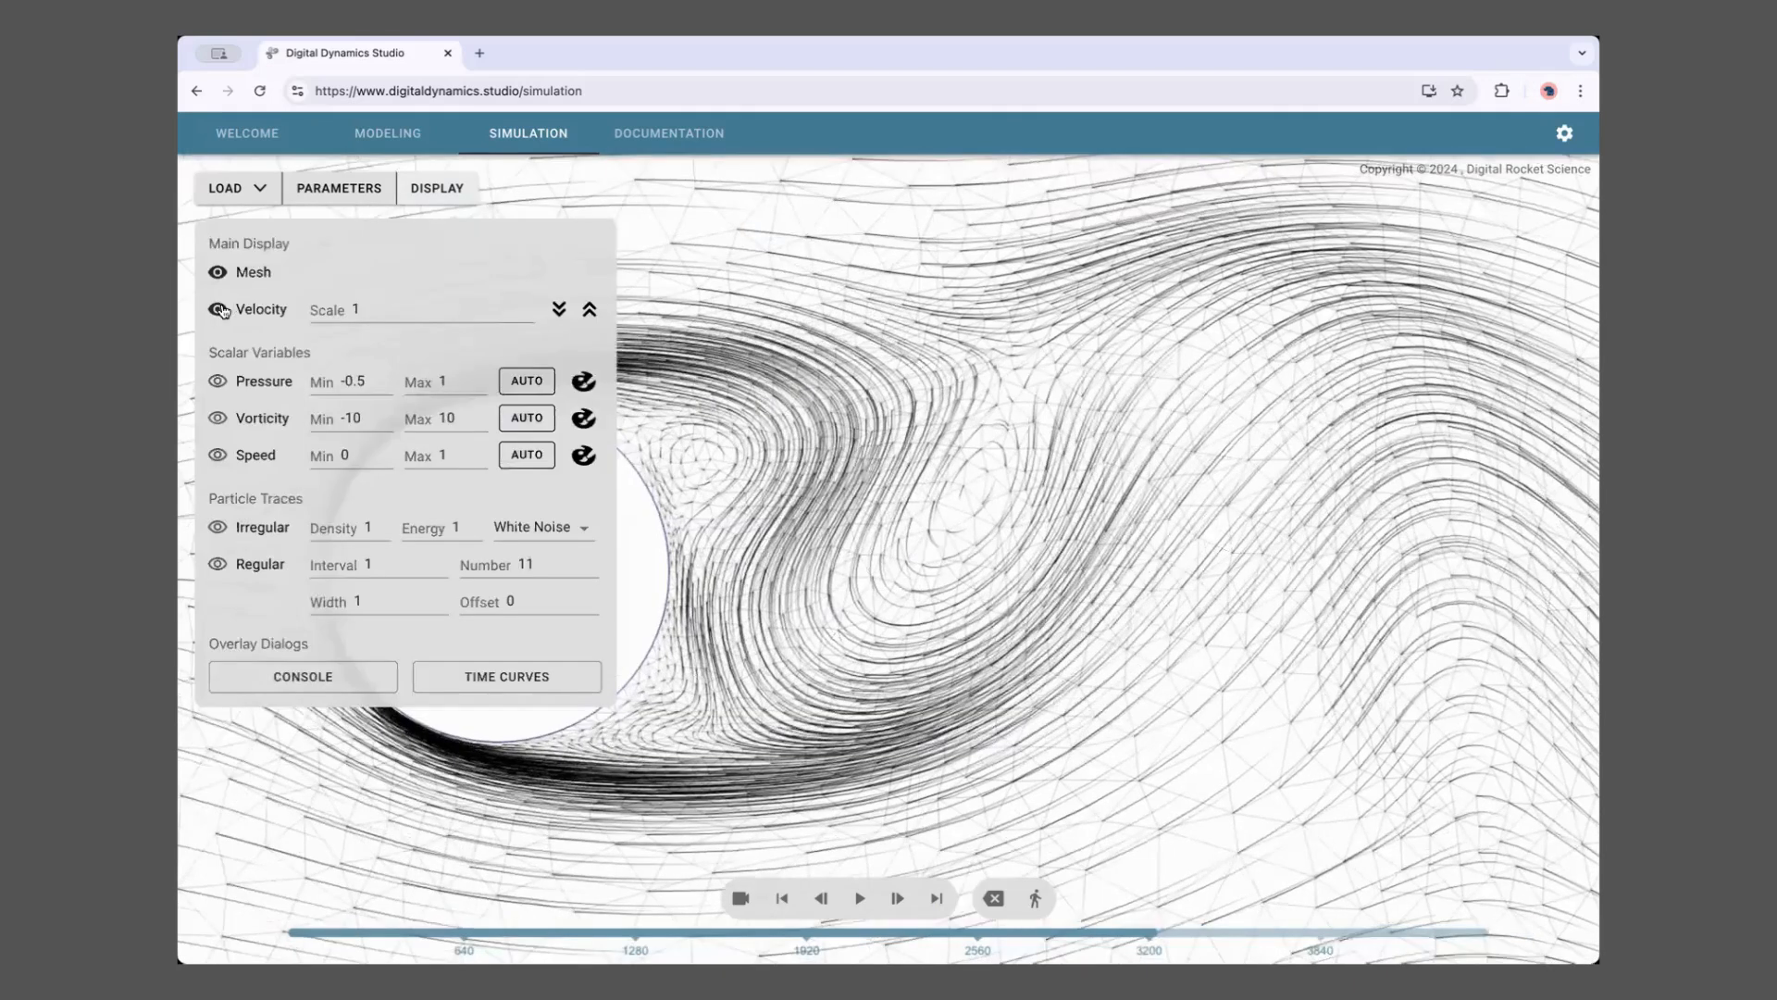
{"action": "left_click", "coordinate": [219, 310]}
{"action": "left_click", "coordinate": [217, 311]}
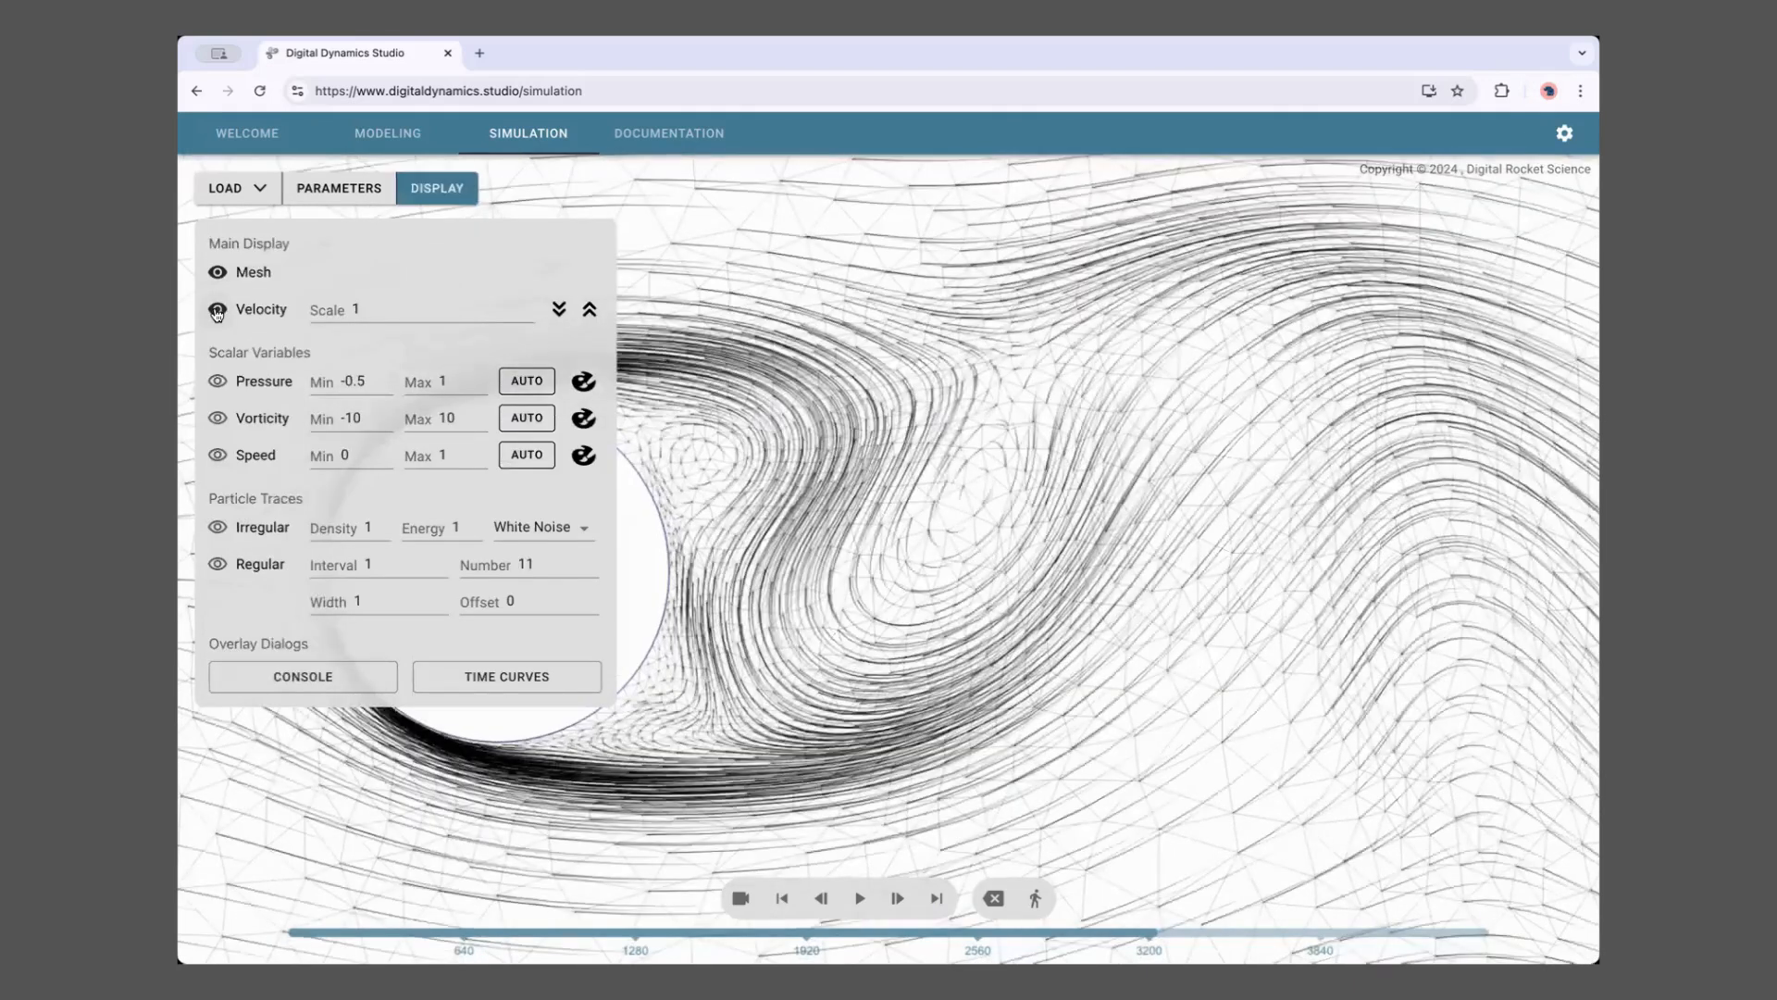
{"action": "left_click", "coordinate": [219, 276]}
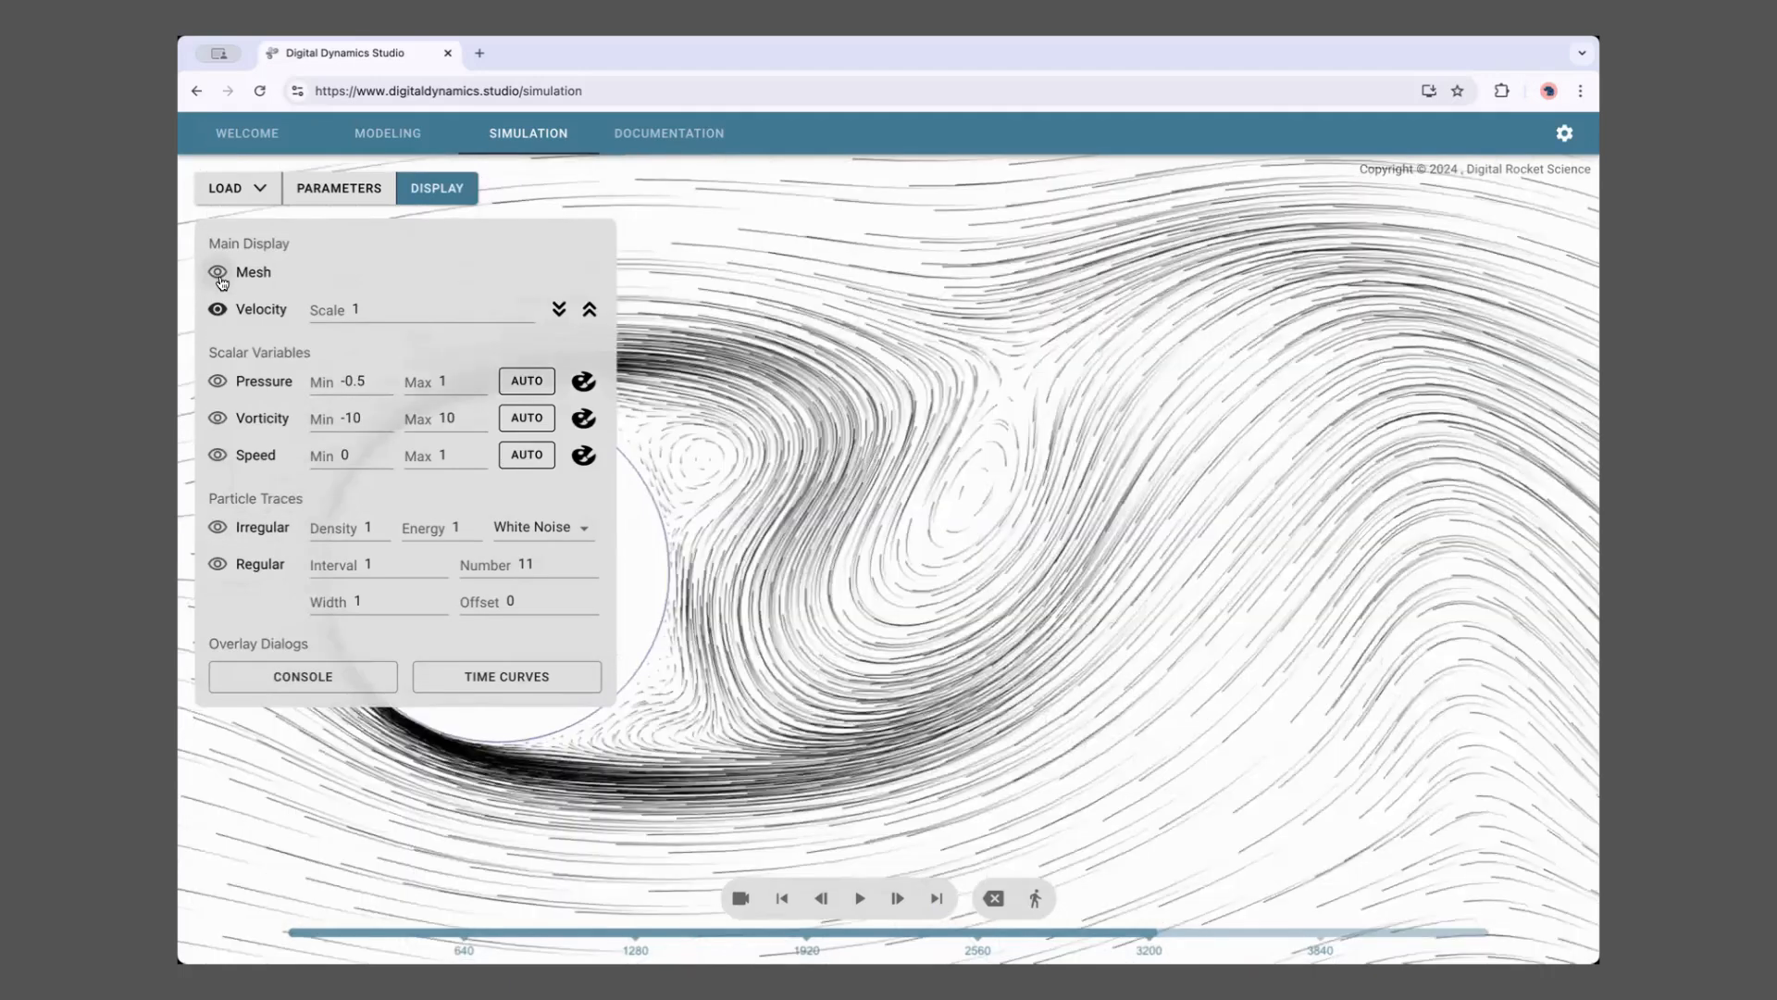
{"action": "left_click", "coordinate": [437, 188]}
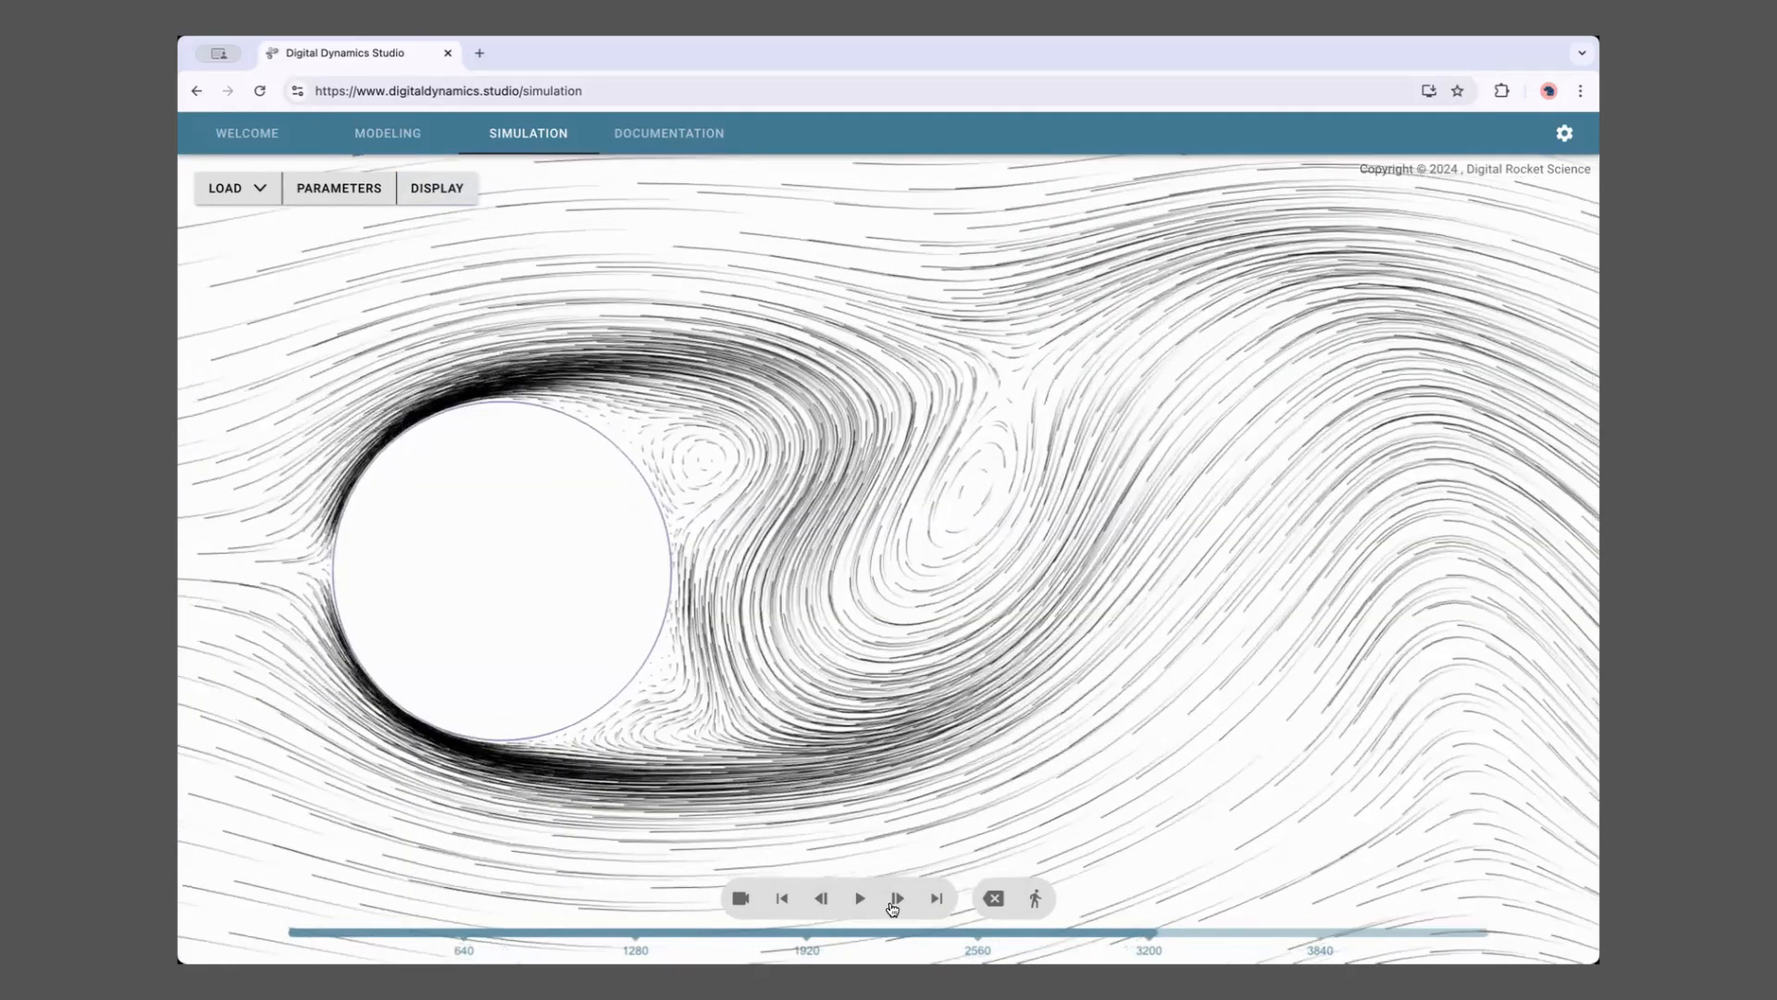
{"action": "left_click", "coordinate": [860, 899]}
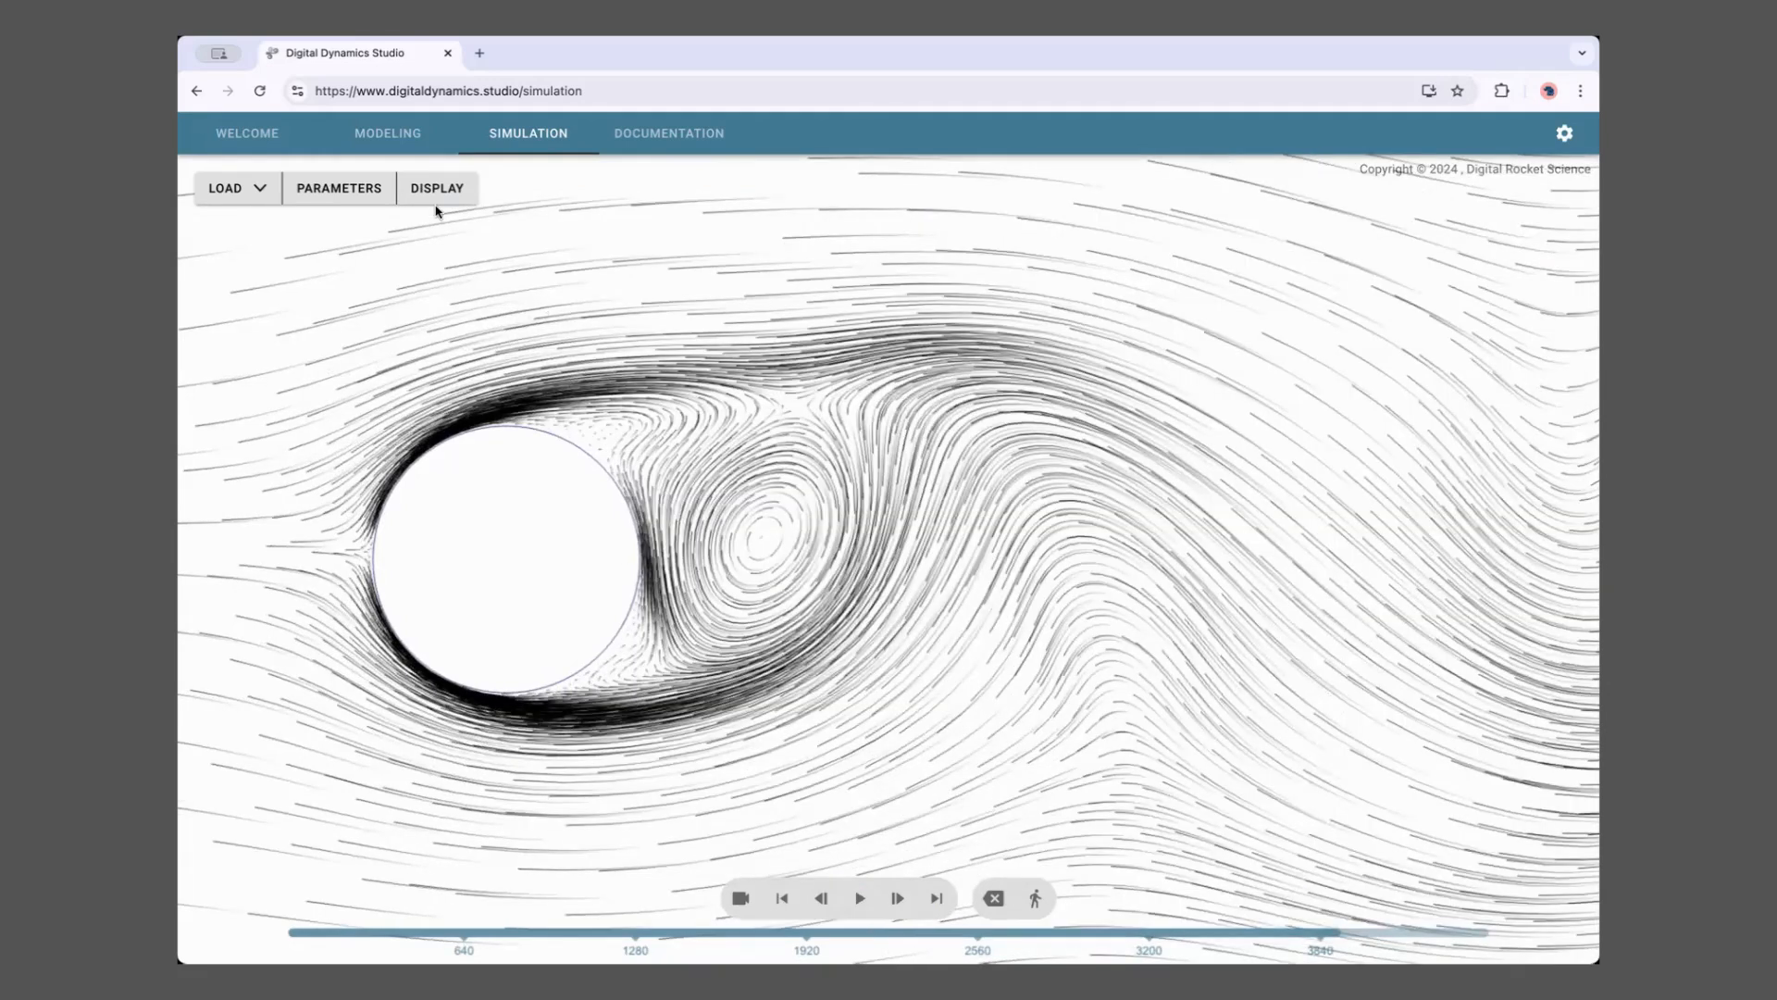
Hide the velocity display and show the mesh again
{"action": "left_click", "coordinate": [437, 190]}
{"action": "left_click", "coordinate": [219, 310]}
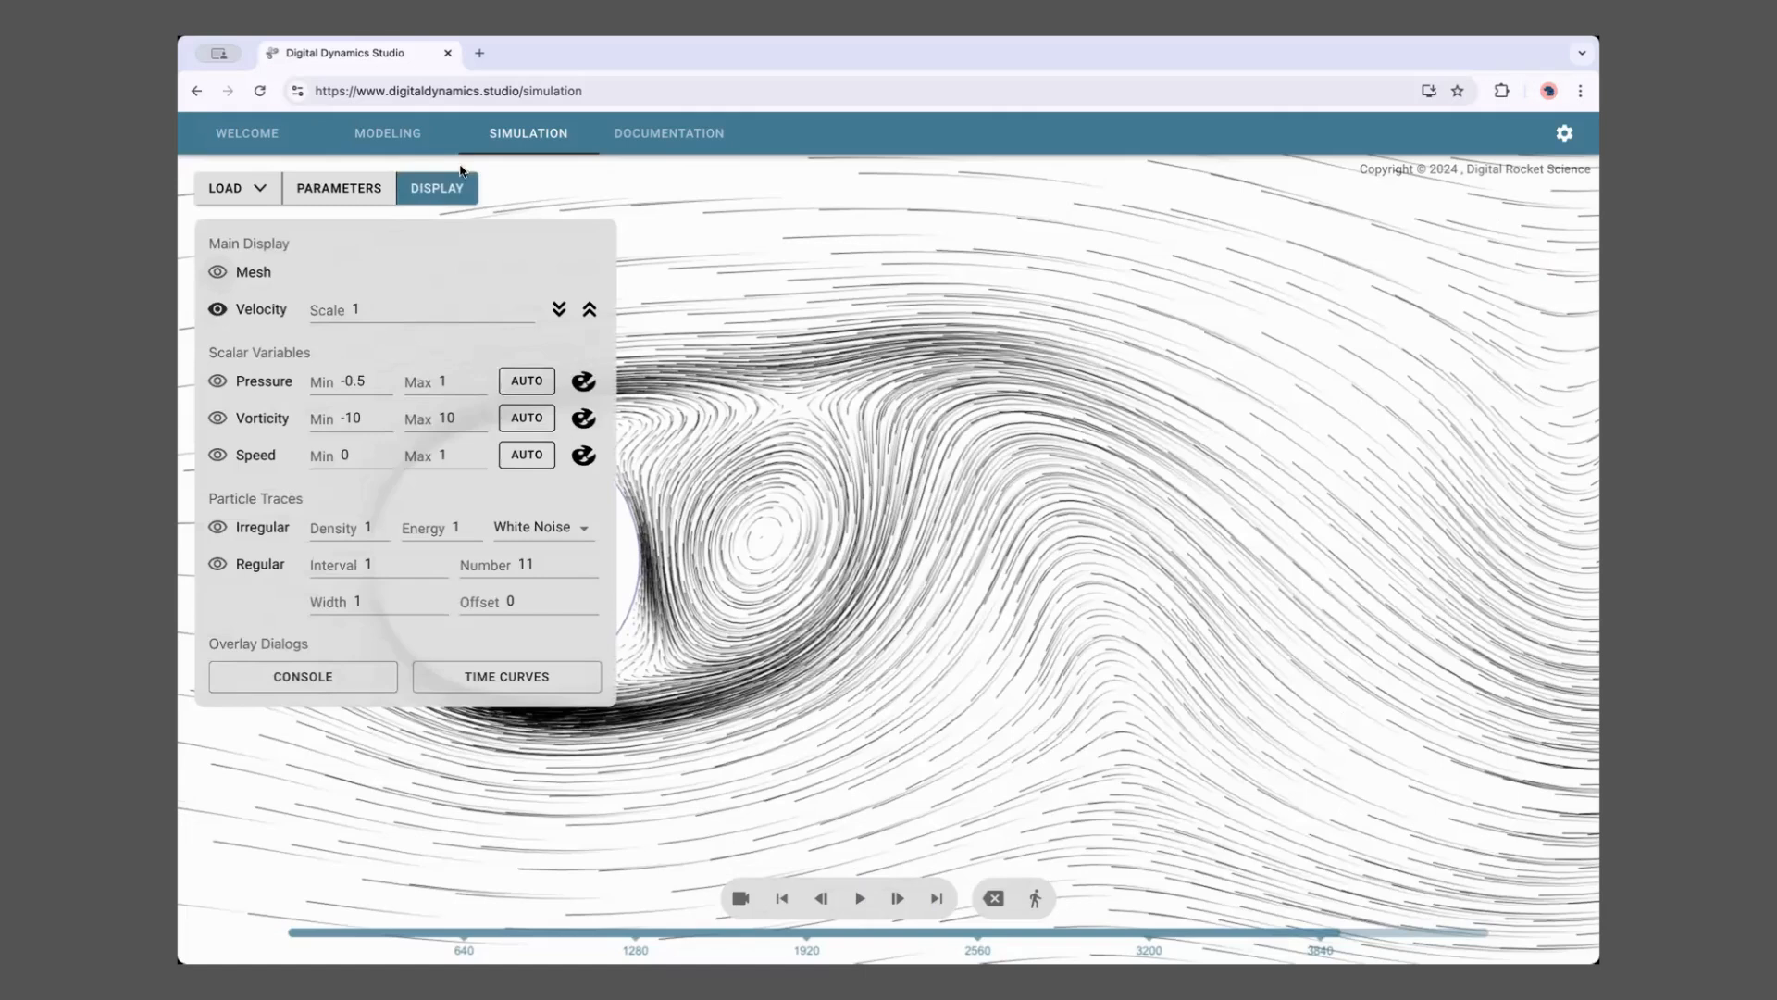
{"action": "double_click", "coordinate": [603, 470]}
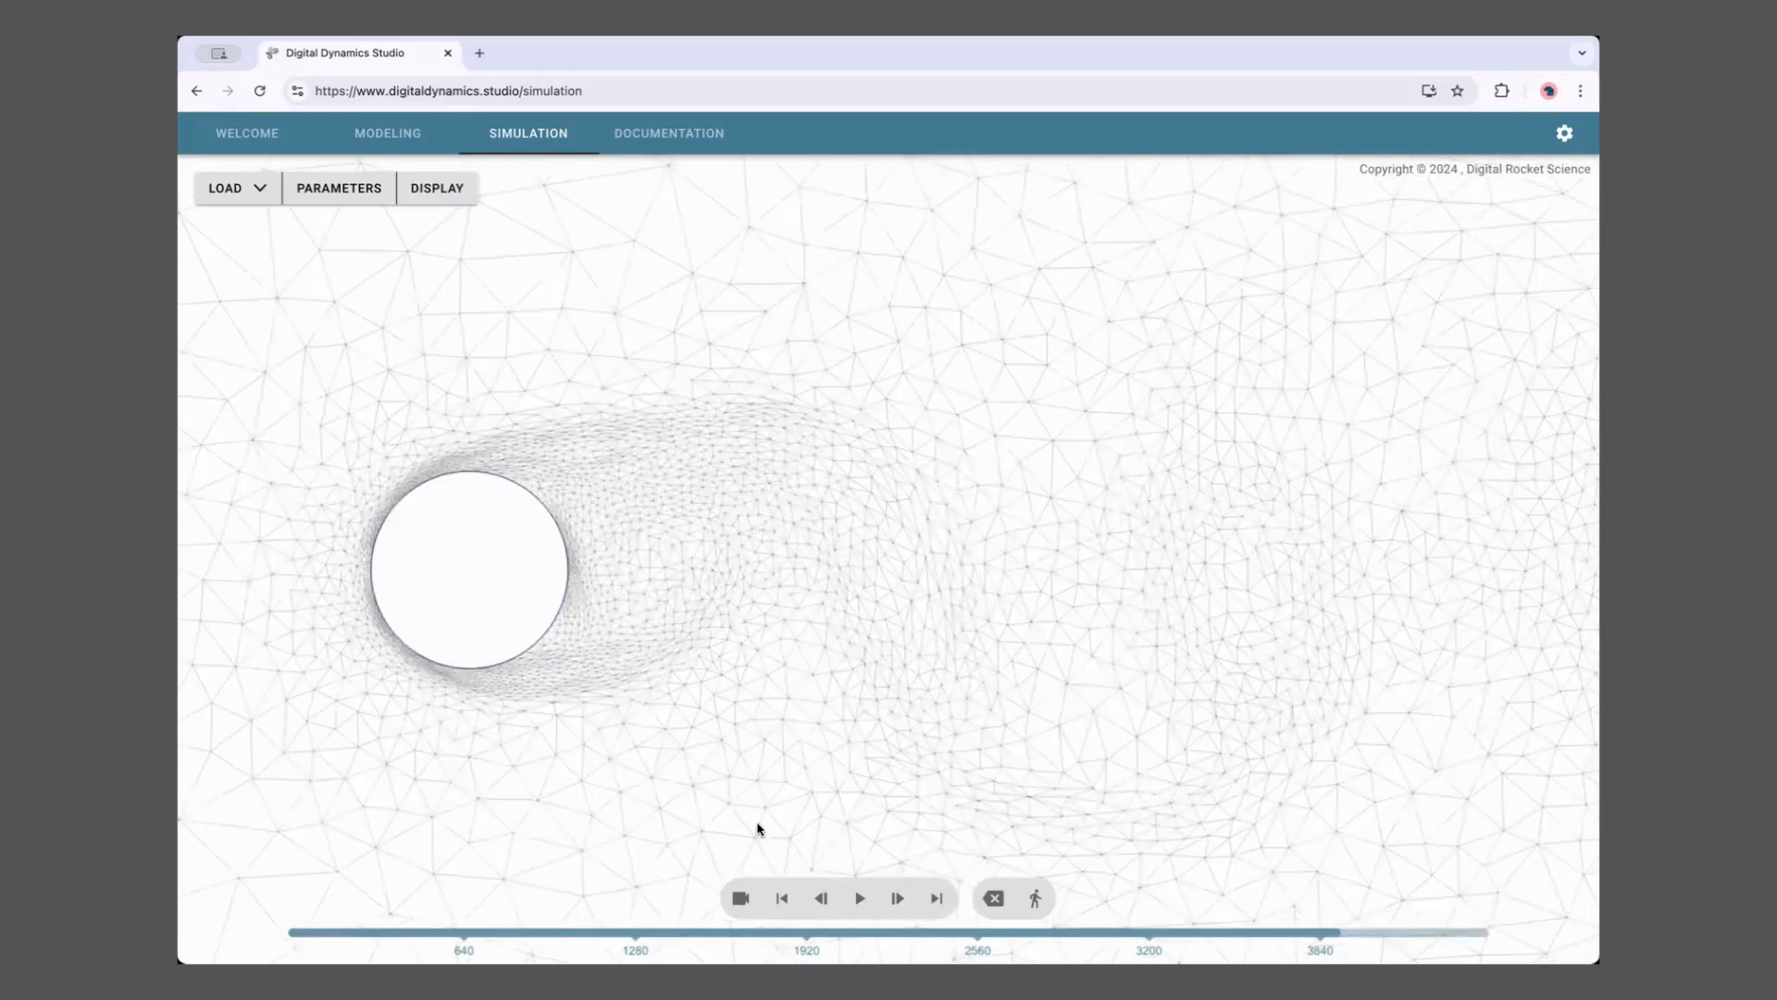
Play back the cached frames and examine how the mesh adapts around the cylinder and along its wake, and pause playback
{"action": "scroll", "coordinate": [755, 820], "scroll_direction": "down", "scroll_amount": 2}
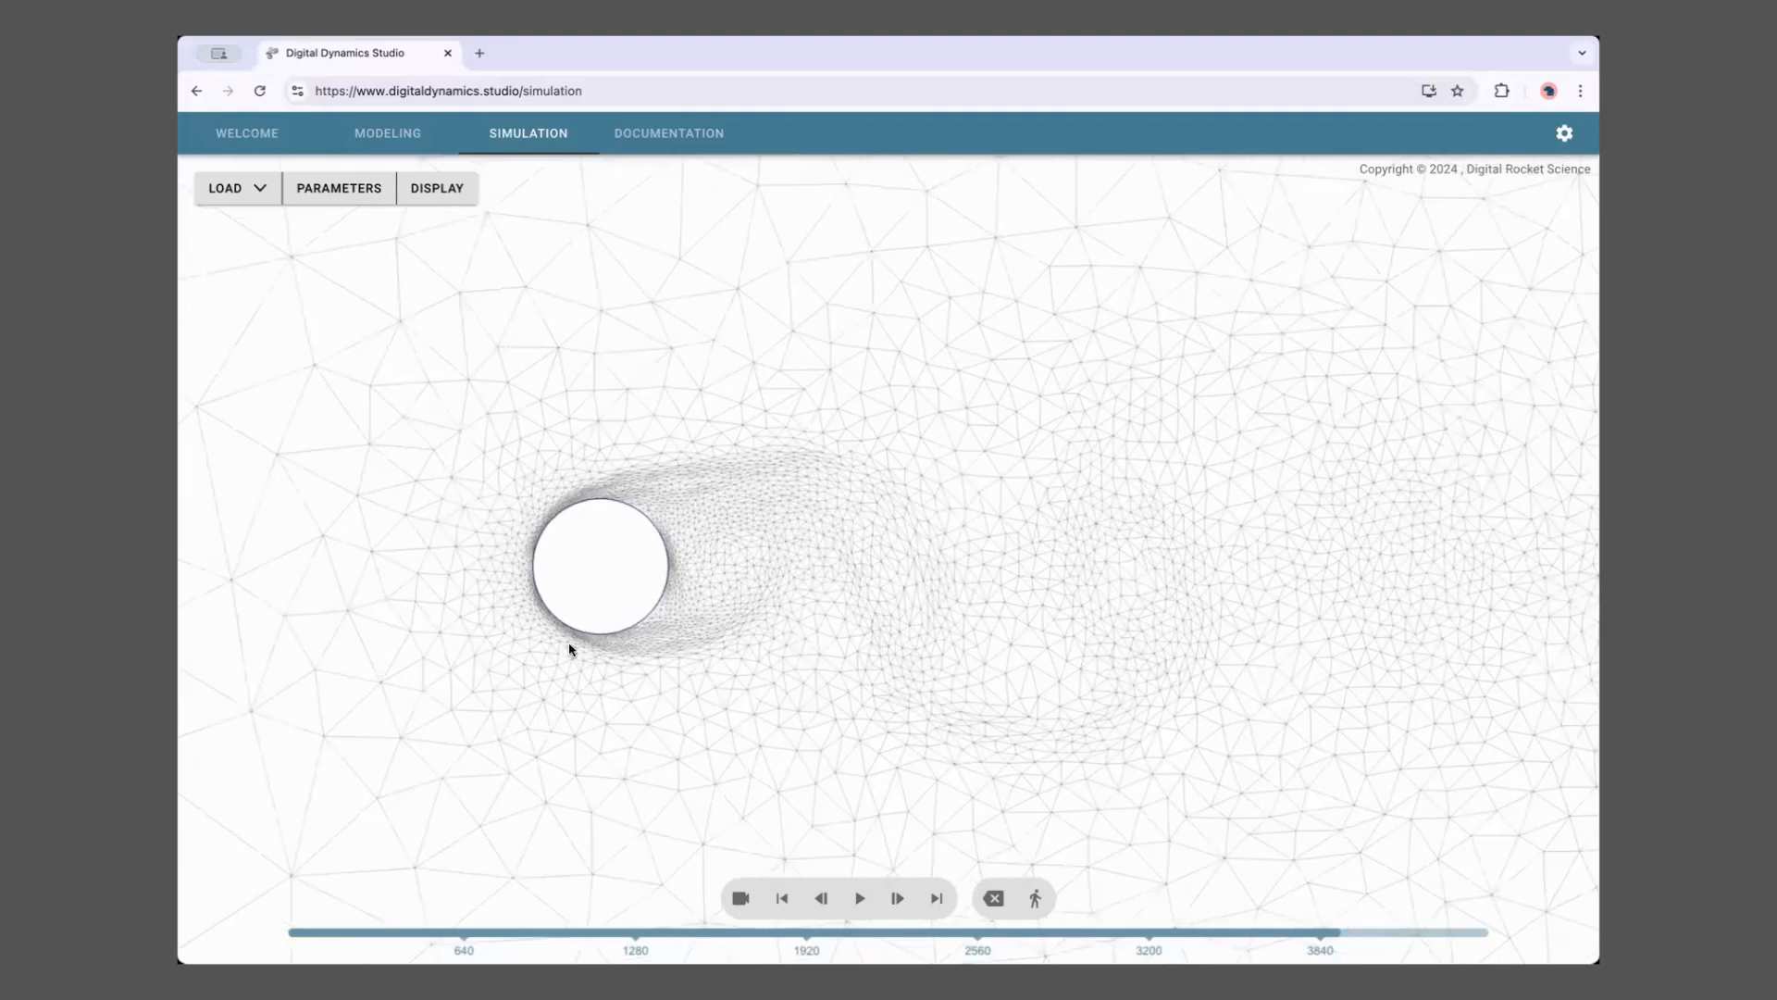
{"action": "left_click", "coordinate": [860, 898]}
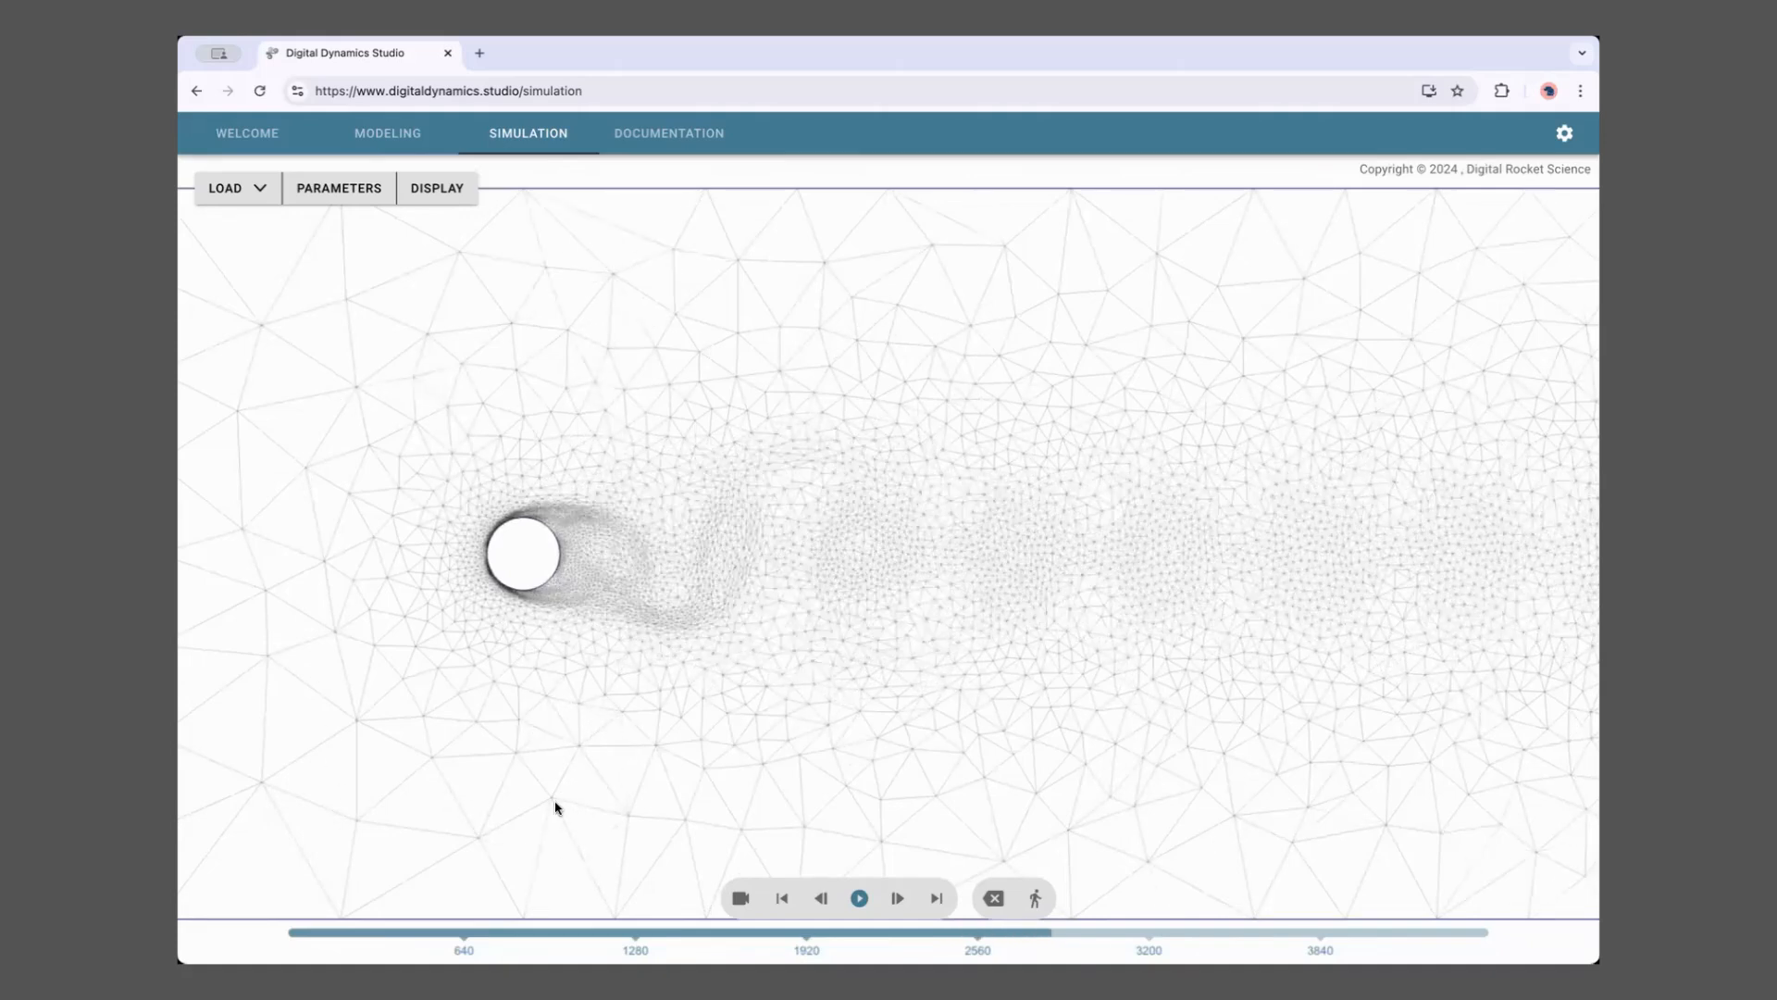
{"action": "scroll", "coordinate": [367, 482], "scroll_direction": "up", "scroll_amount": 3}
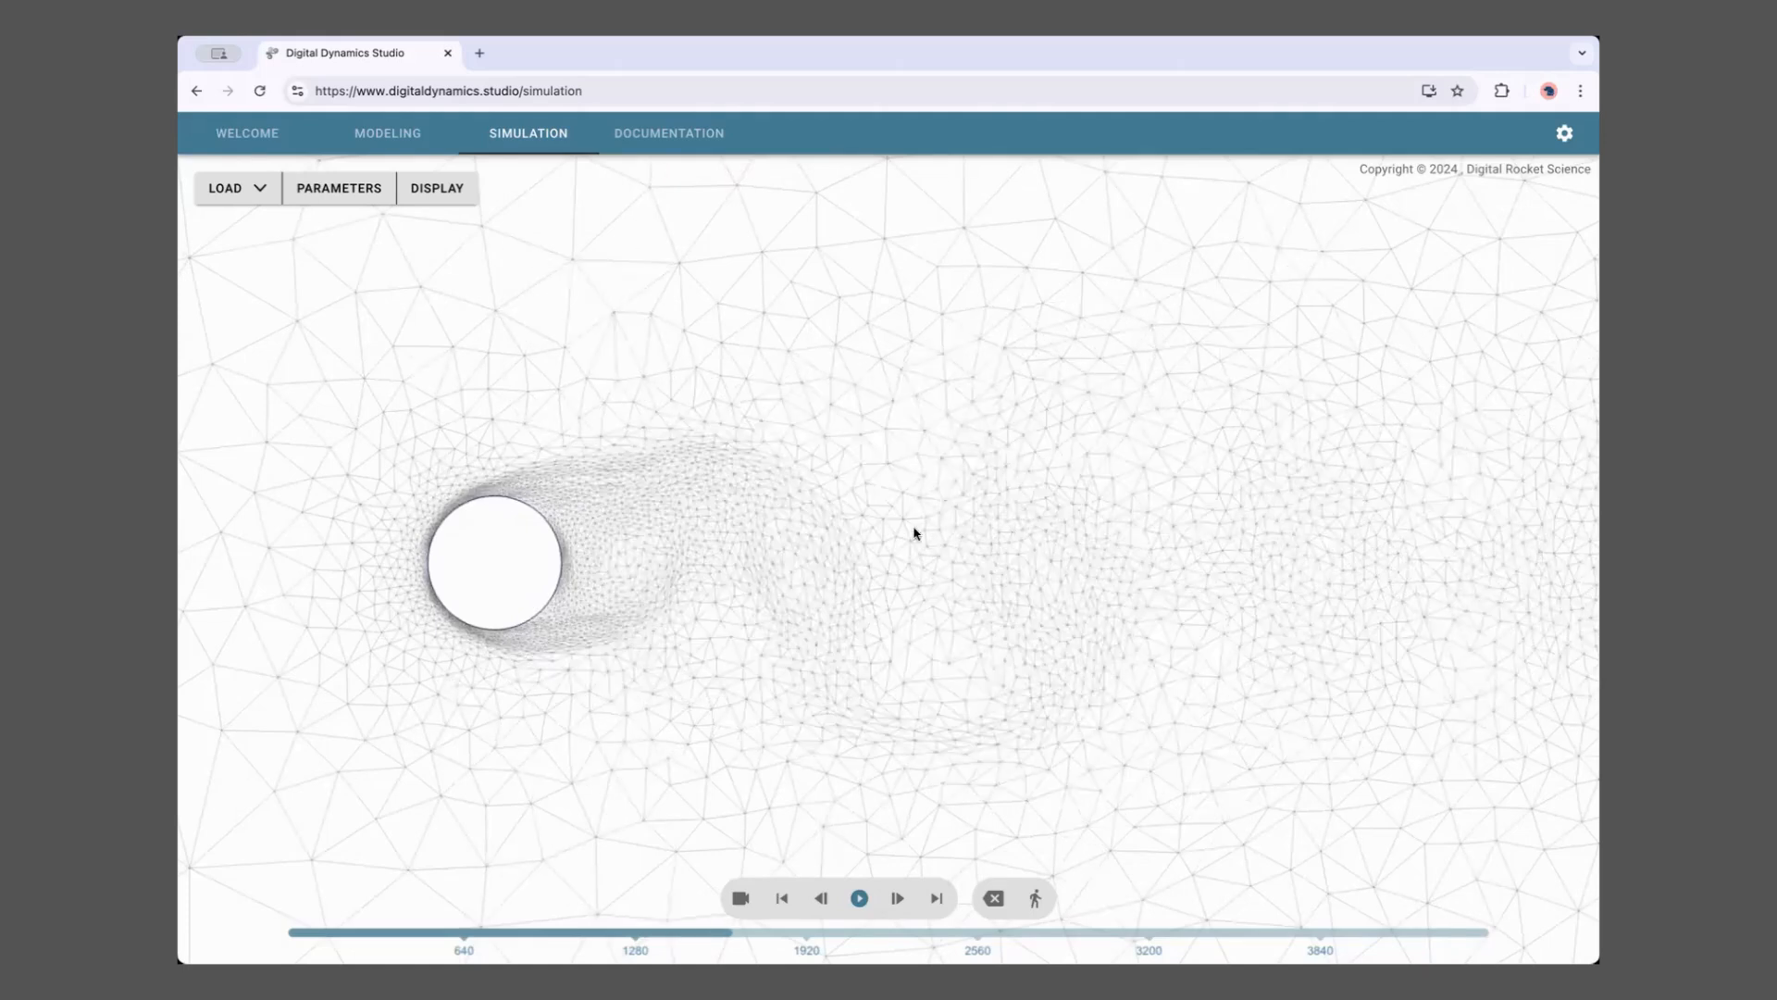
{"action": "scroll", "coordinate": [907, 592], "scroll_direction": "down", "scroll_amount": 4}
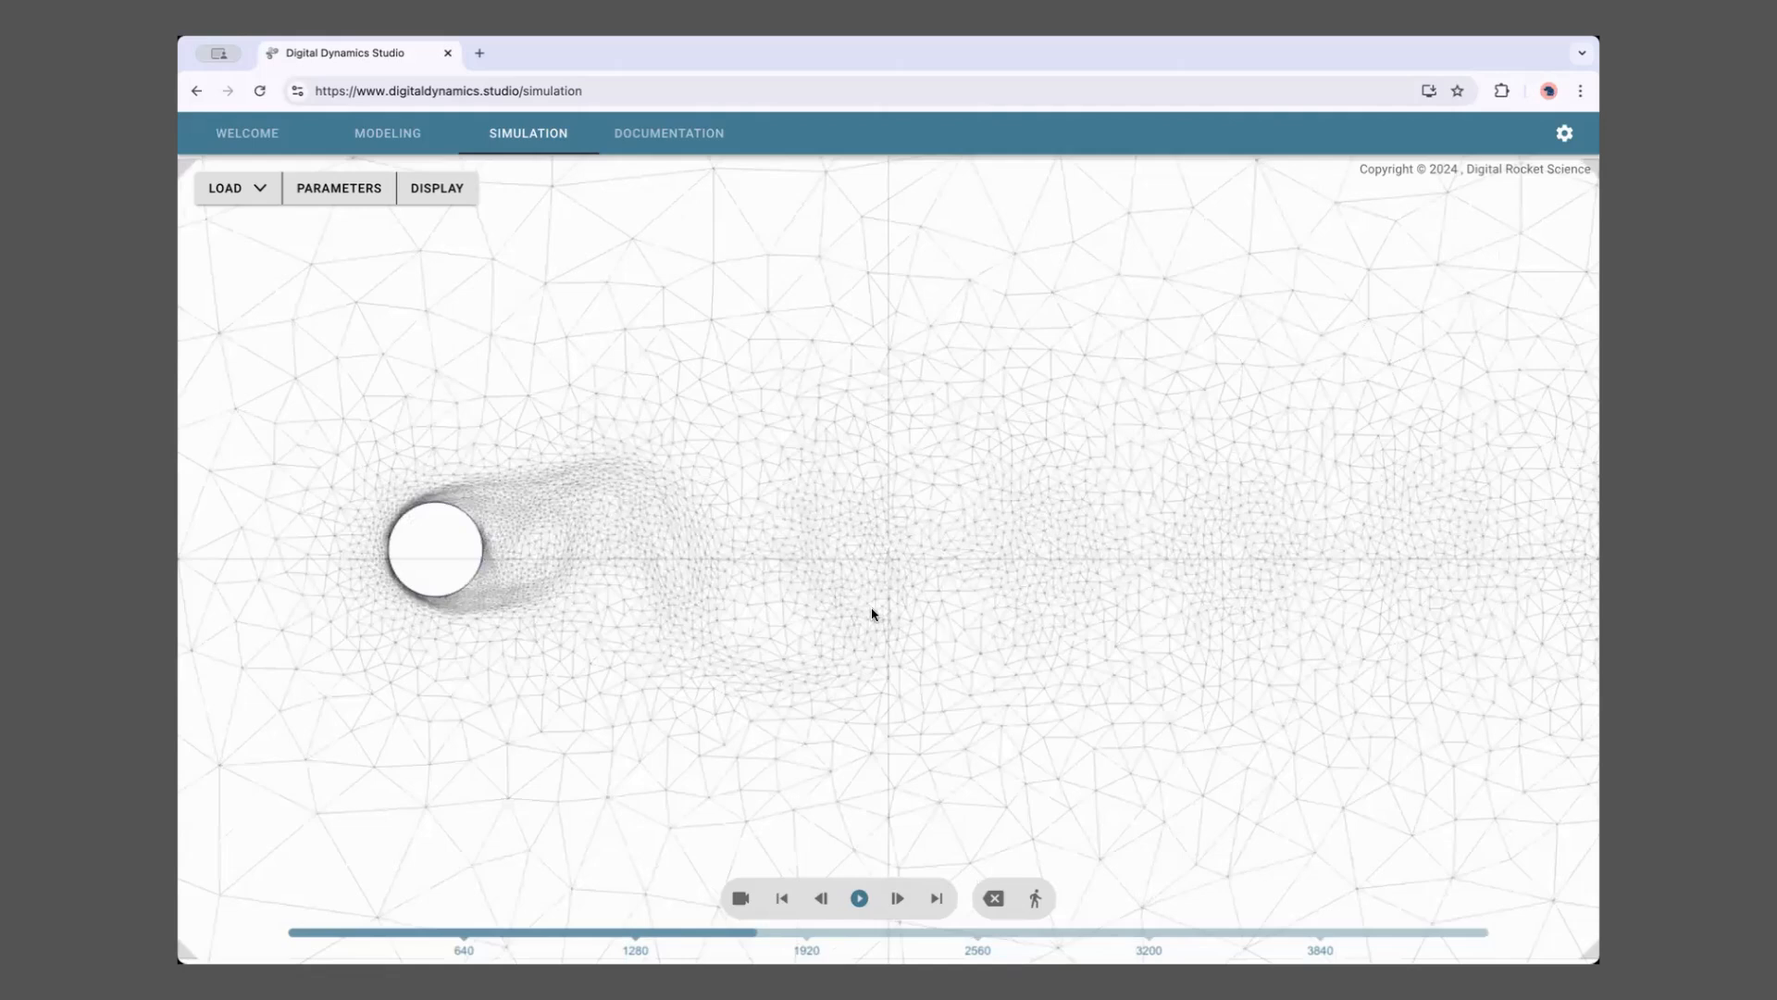
{"action": "scroll", "coordinate": [872, 613], "scroll_direction": "down", "scroll_amount": 2}
{"action": "scroll", "coordinate": [852, 637], "scroll_direction": "up", "scroll_amount": 2}
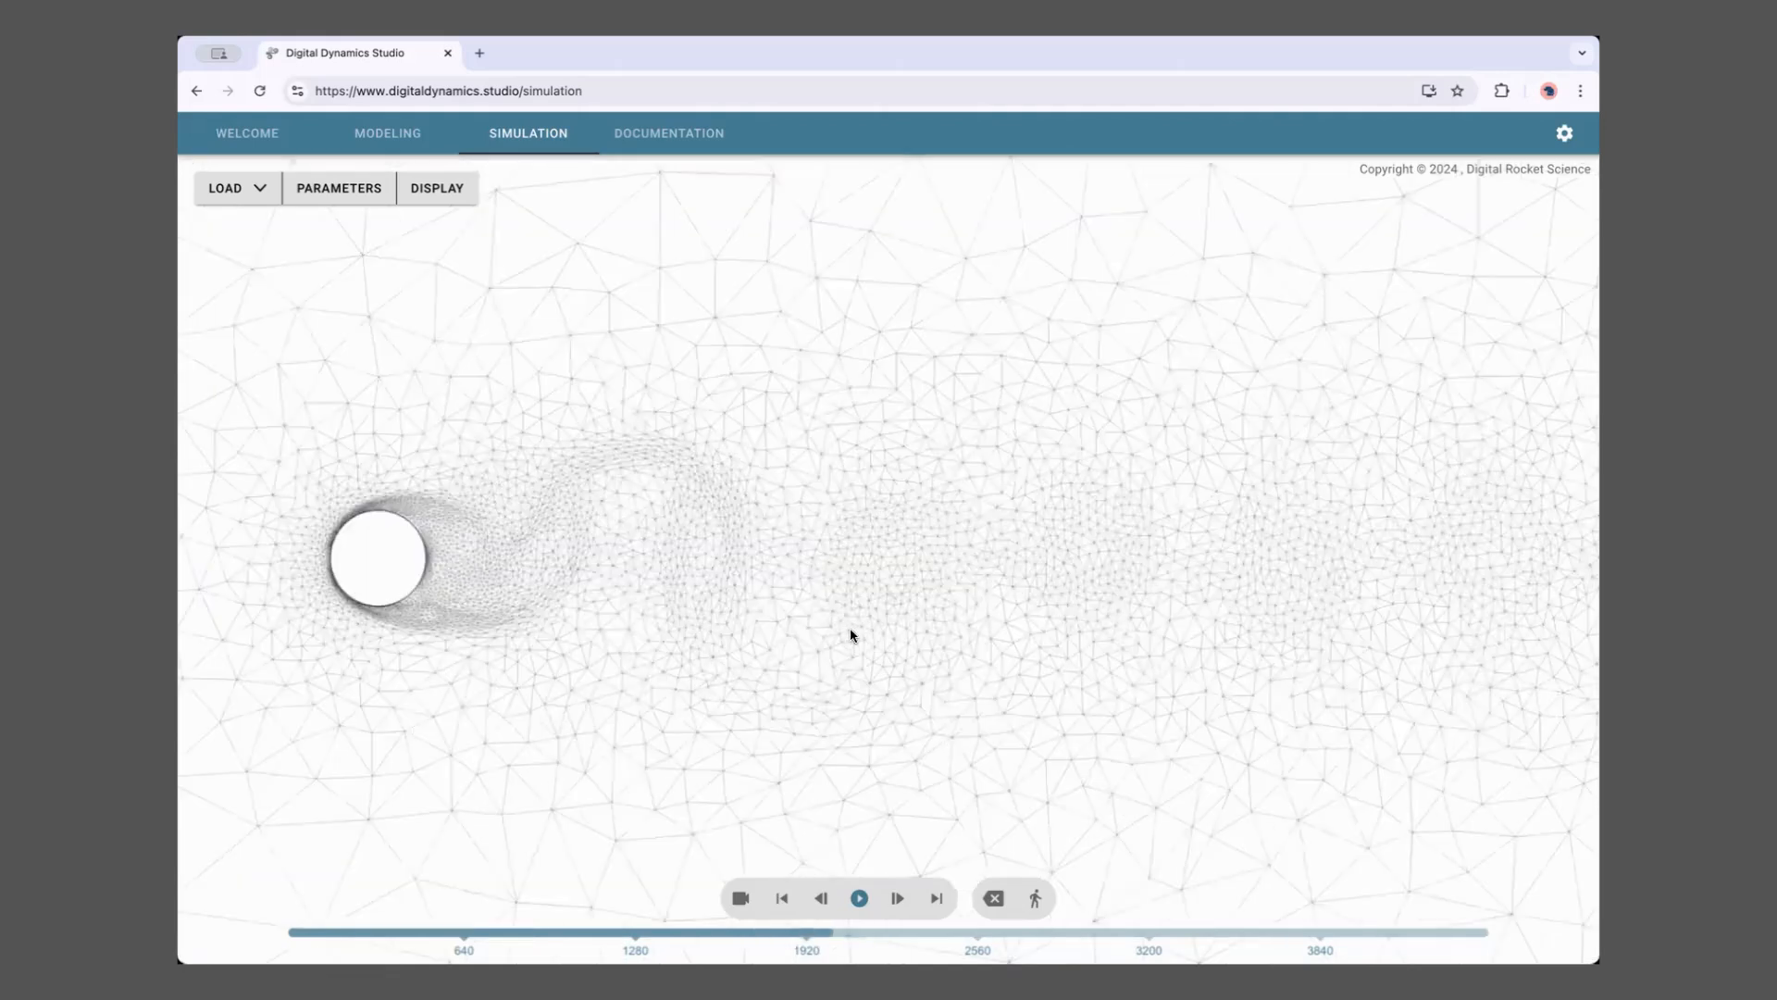
{"action": "scroll", "coordinate": [848, 632], "scroll_direction": "up", "scroll_amount": 2}
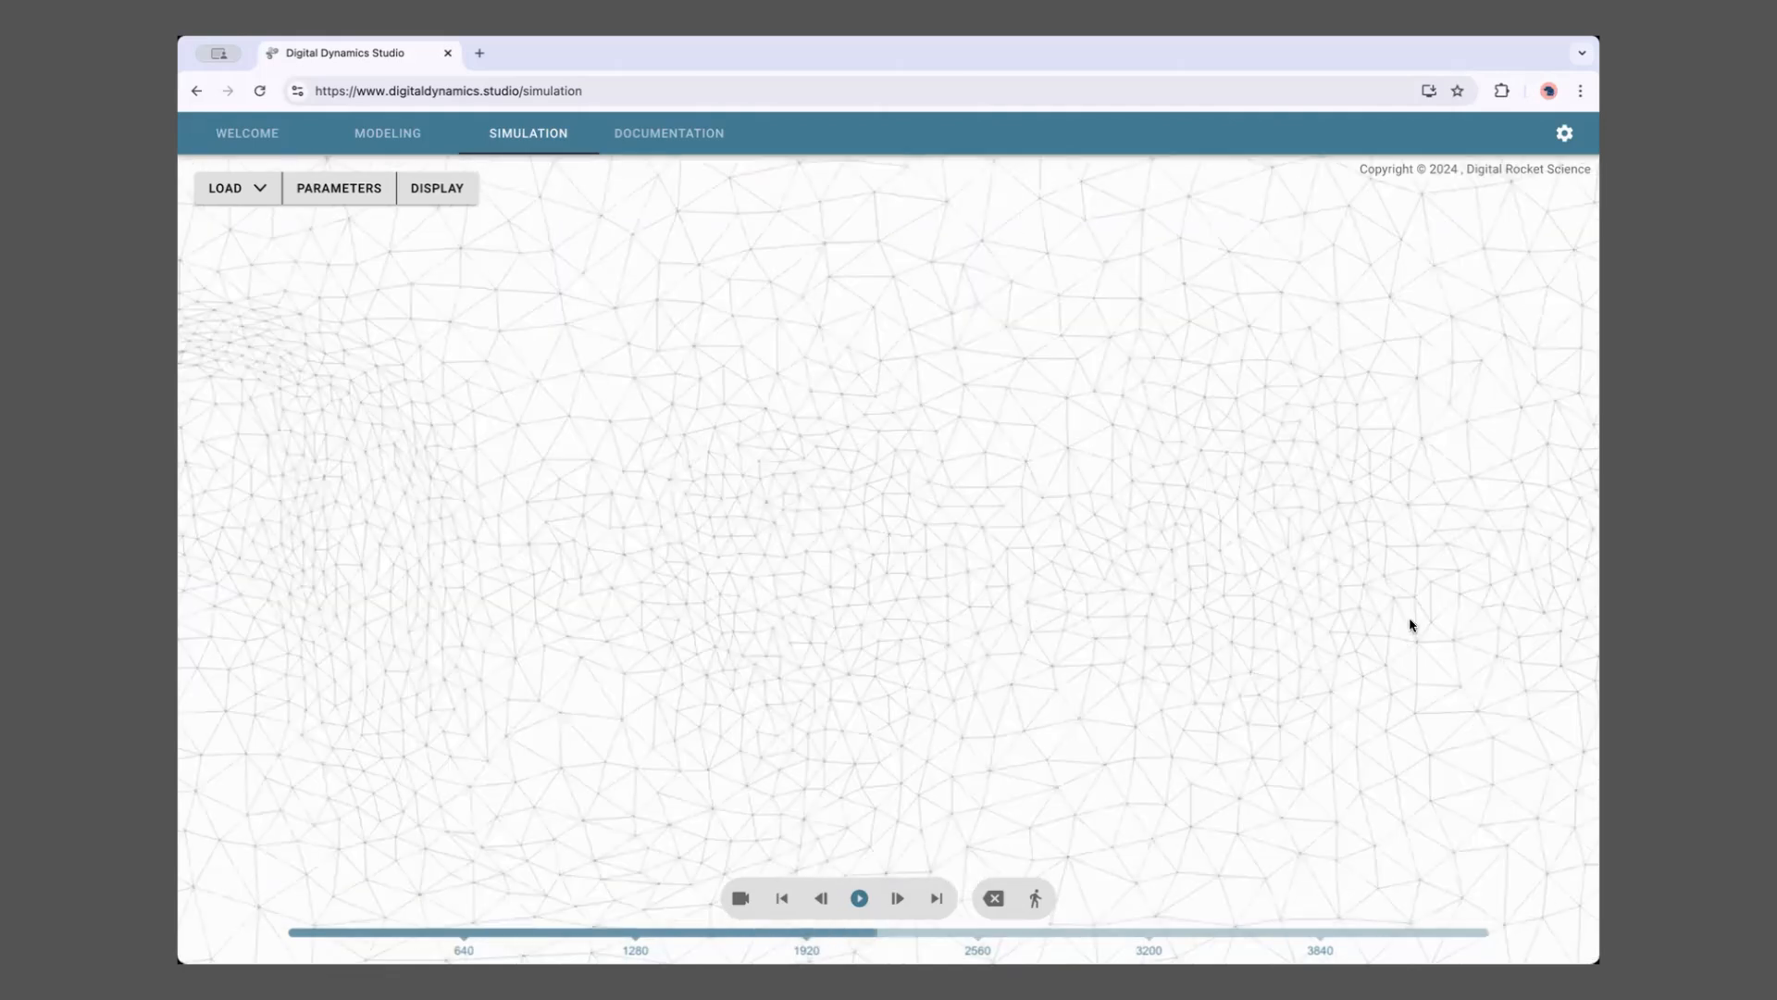
{"action": "left_click", "coordinate": [861, 898]}
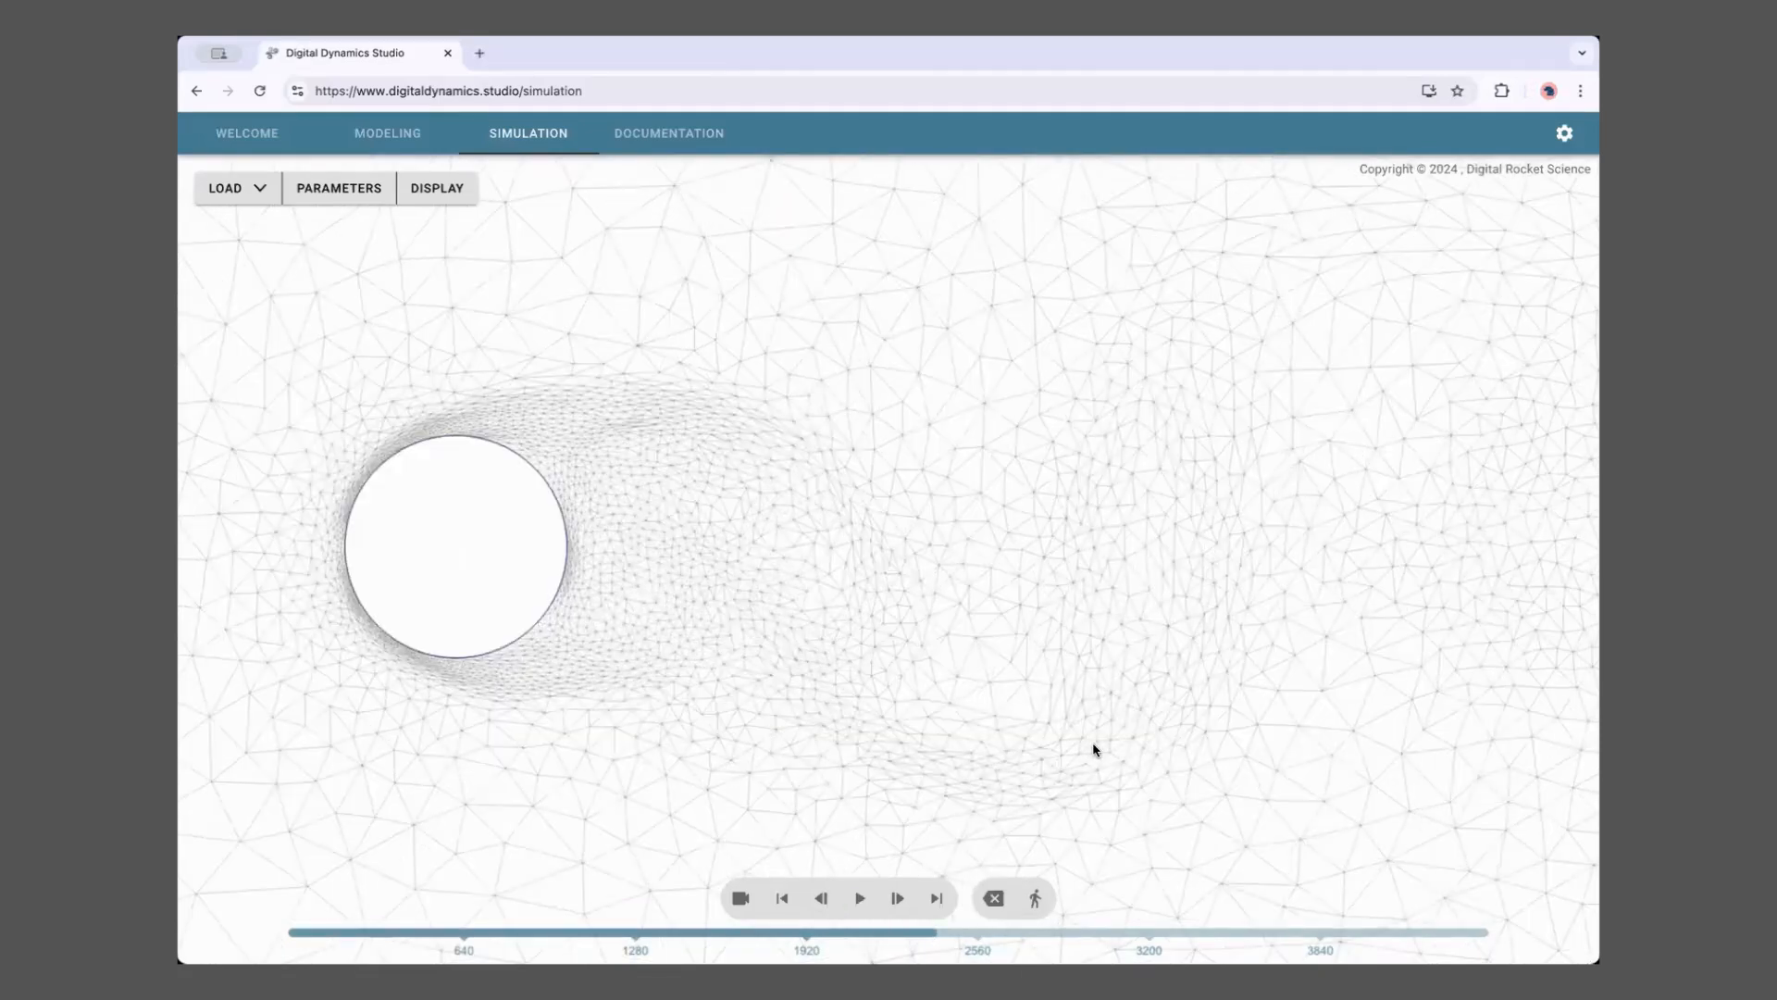
Clear the cached cylinder simulation and compute it again from the initial mesh to show the mesh refinement
{"action": "left_click", "coordinate": [994, 897]}
{"action": "scroll", "coordinate": [929, 726], "scroll_direction": "down", "scroll_amount": 1}
{"action": "scroll", "coordinate": [912, 615], "scroll_direction": "down", "scroll_amount": 4}
{"action": "left_click", "coordinate": [1037, 899]}
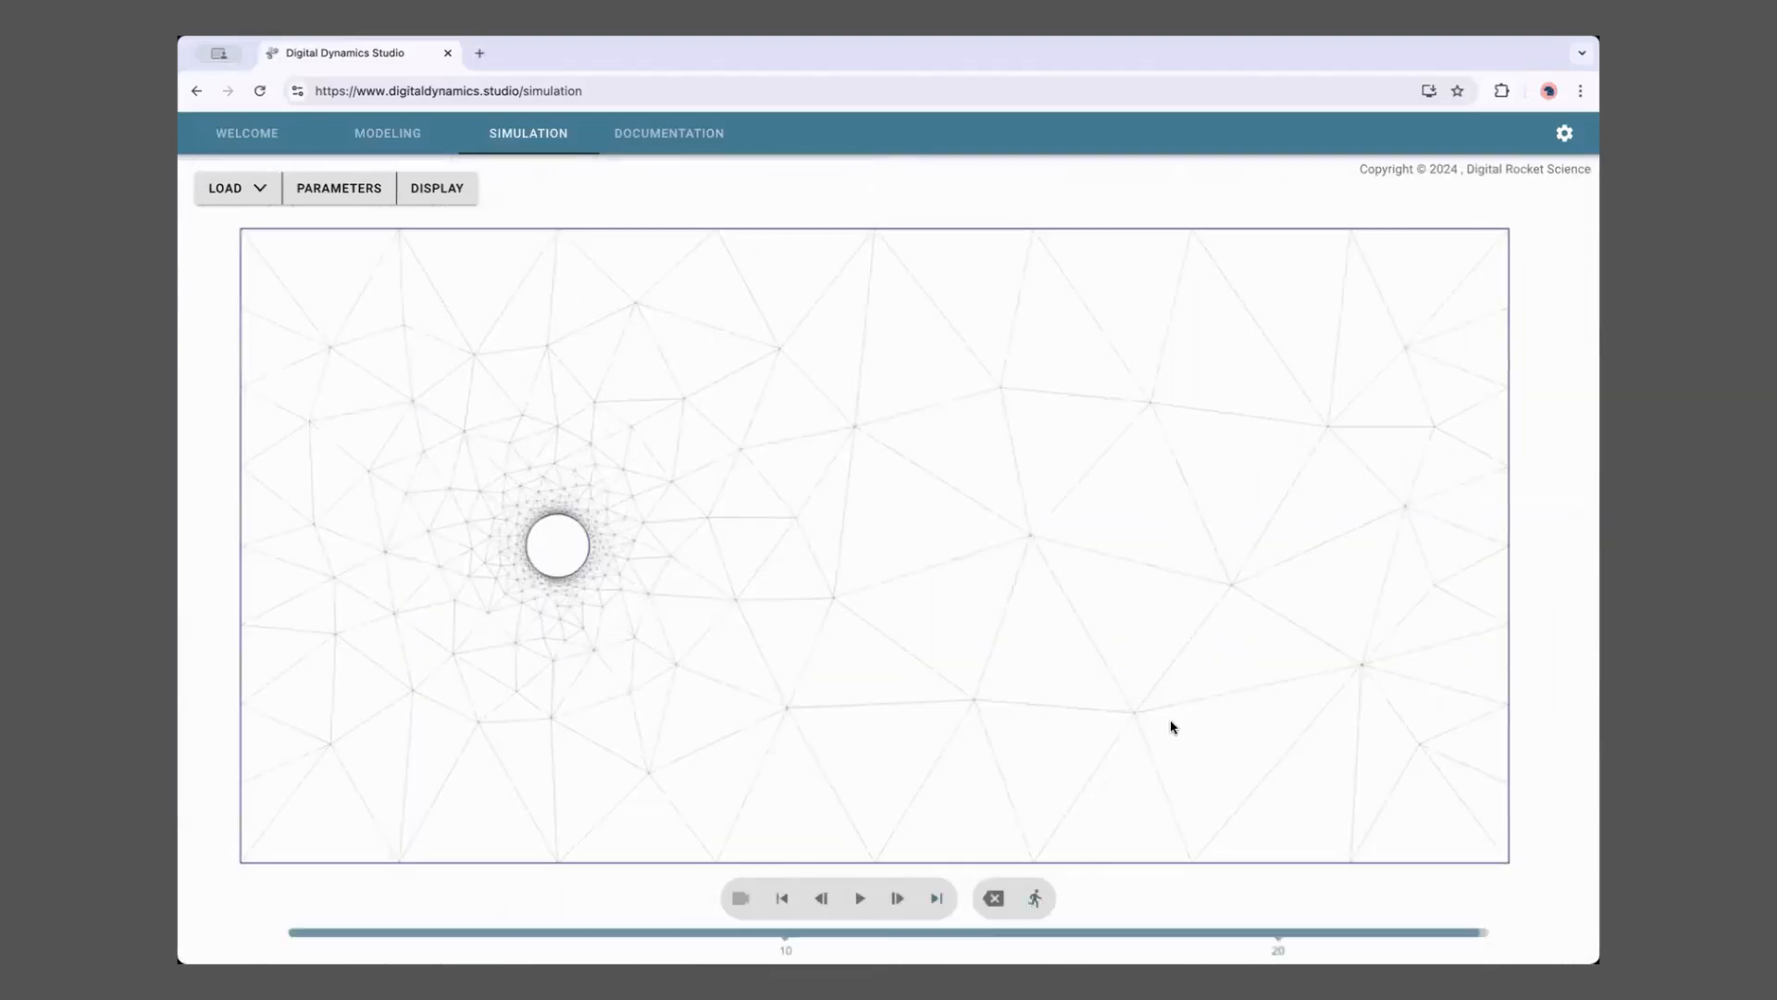
{"action": "scroll", "coordinate": [1046, 743], "scroll_direction": "up", "scroll_amount": 3}
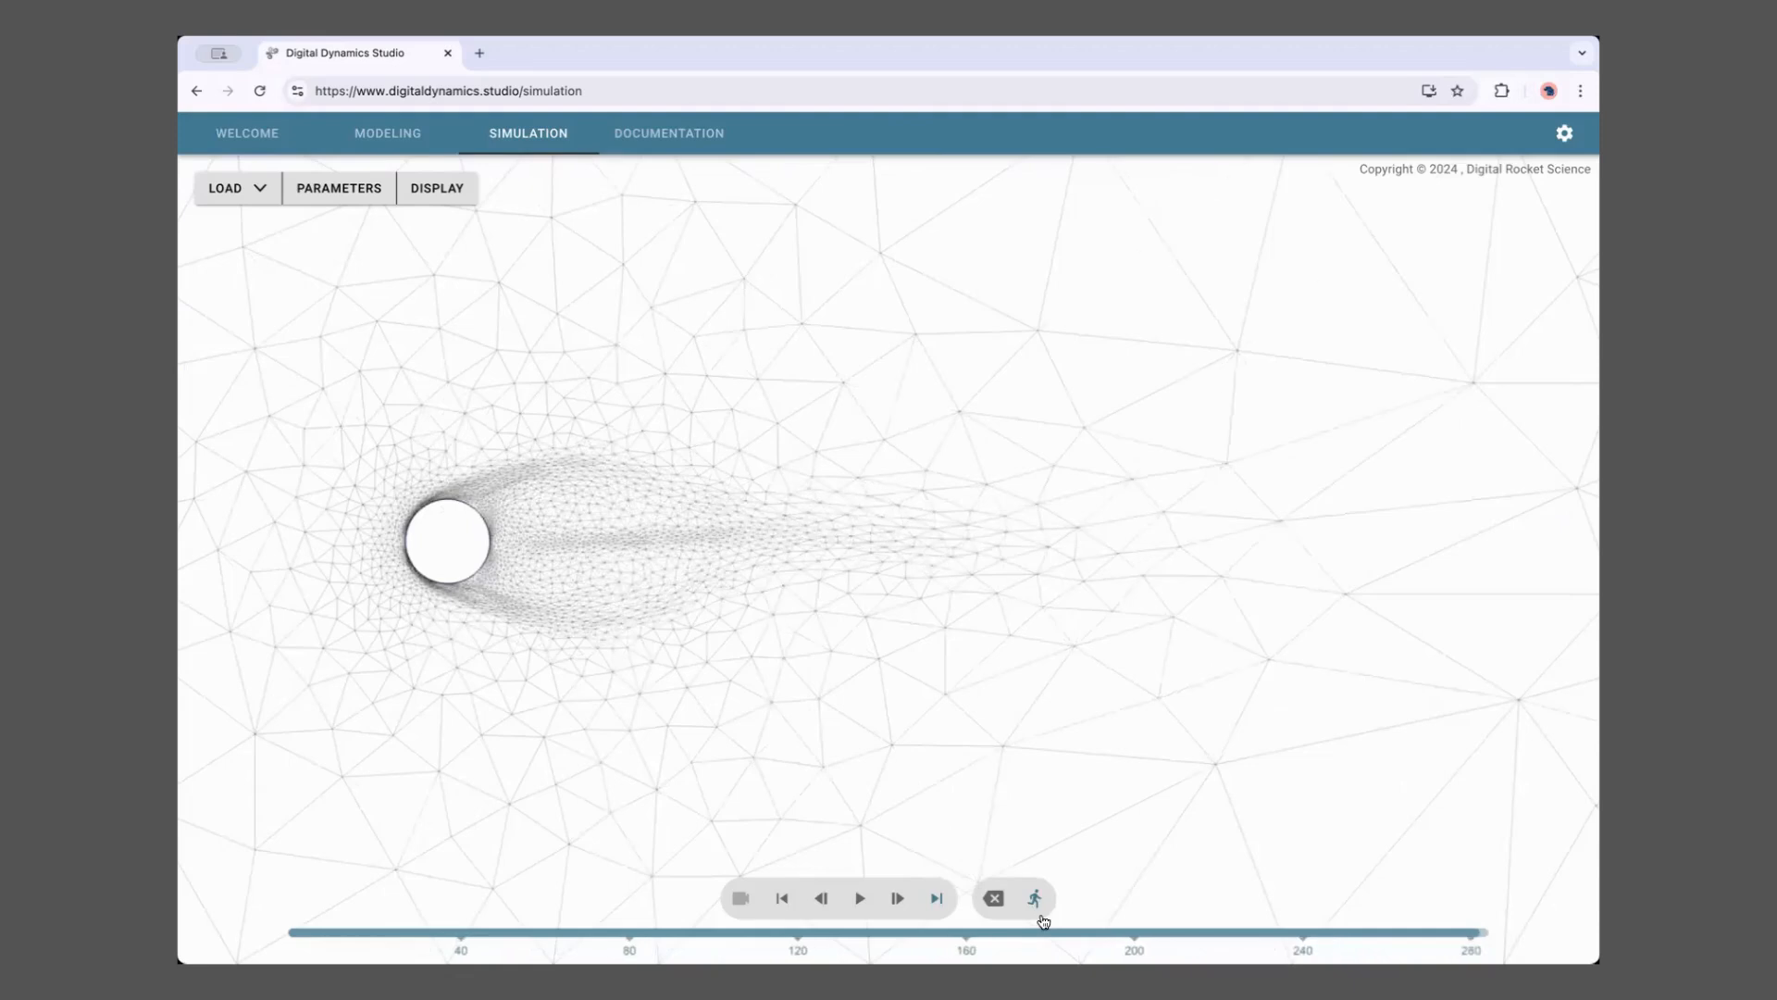
Reset the cylinder simulation to its initial mesh and check its parameters
{"action": "left_click", "coordinate": [992, 898]}
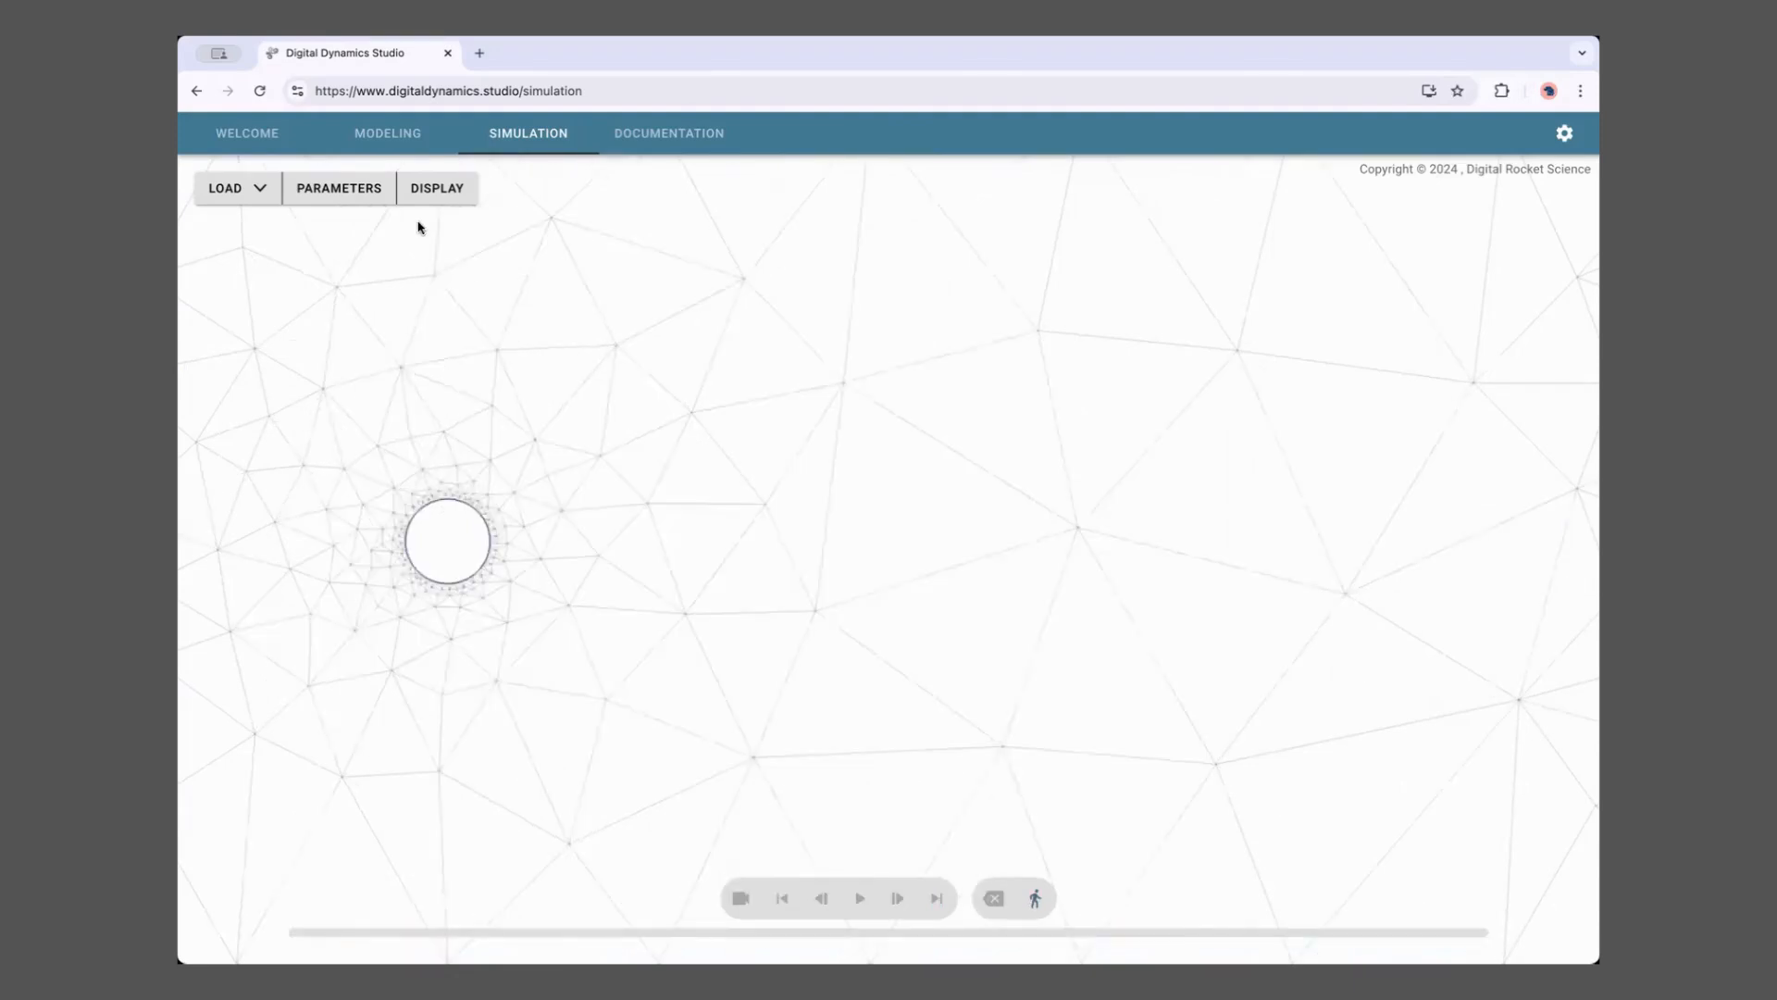
{"action": "left_click", "coordinate": [344, 188]}
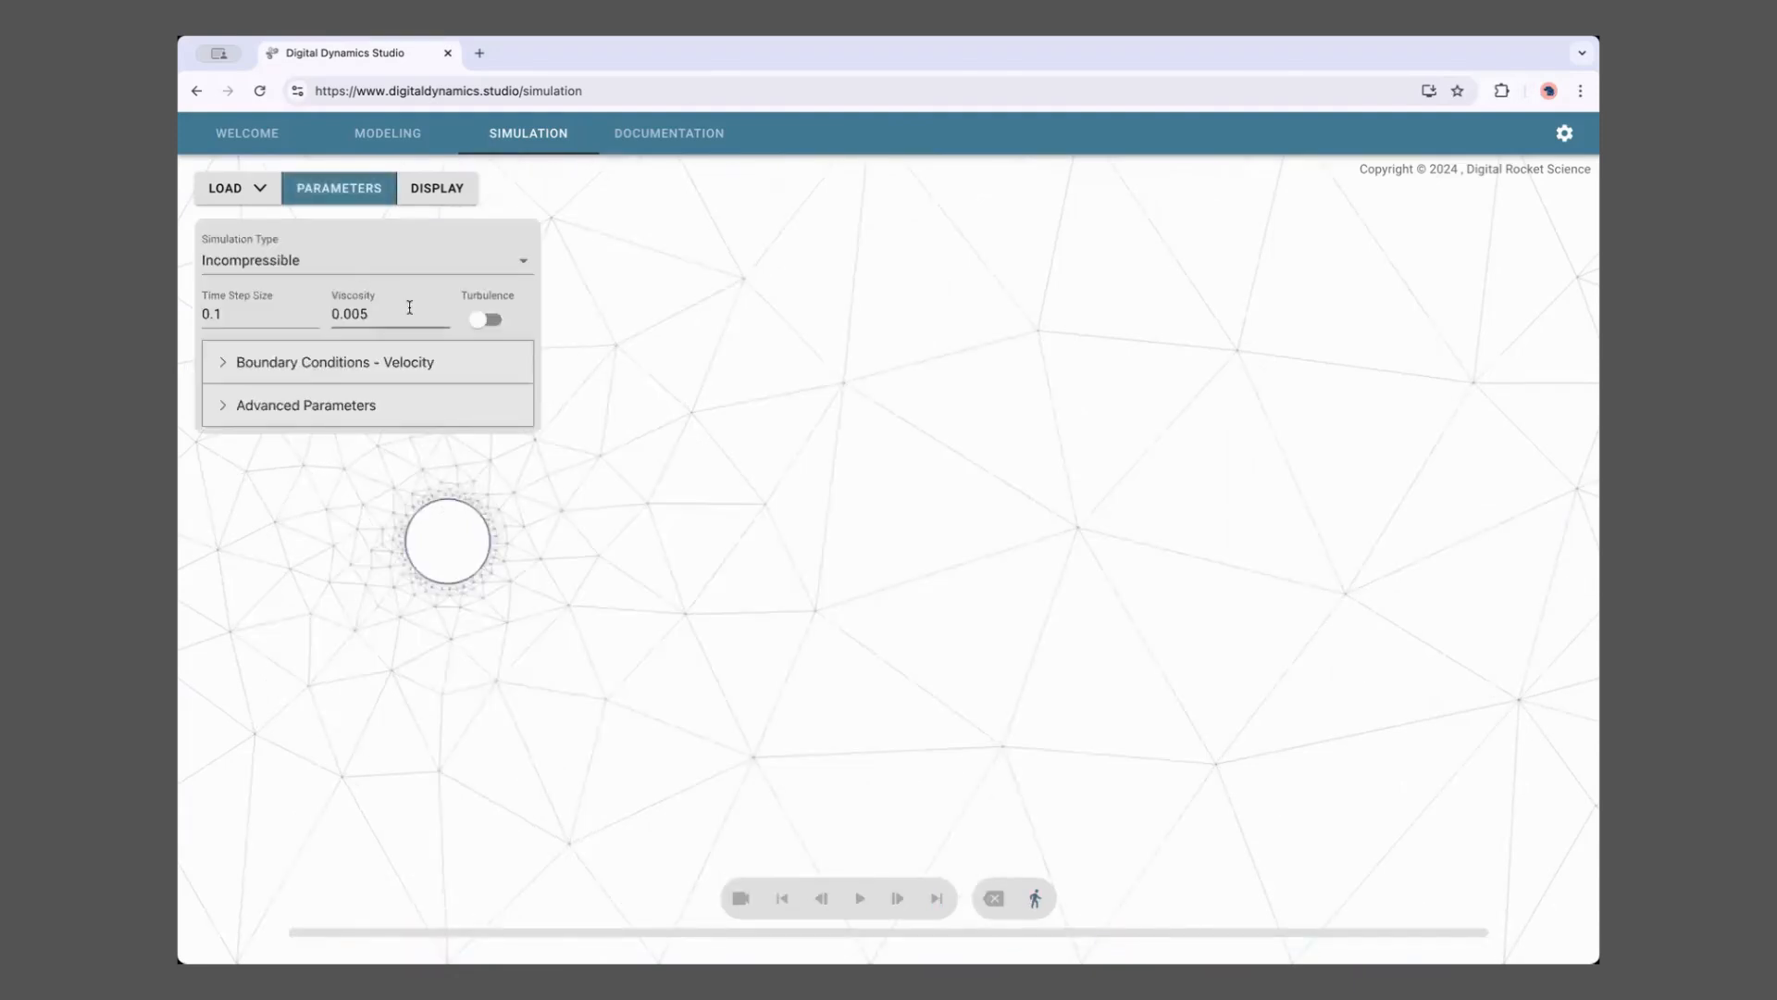
{"action": "left_click", "coordinate": [307, 191]}
Load the NACA 4412 Airfoil simulation and start its computation
{"action": "left_click", "coordinate": [251, 196]}
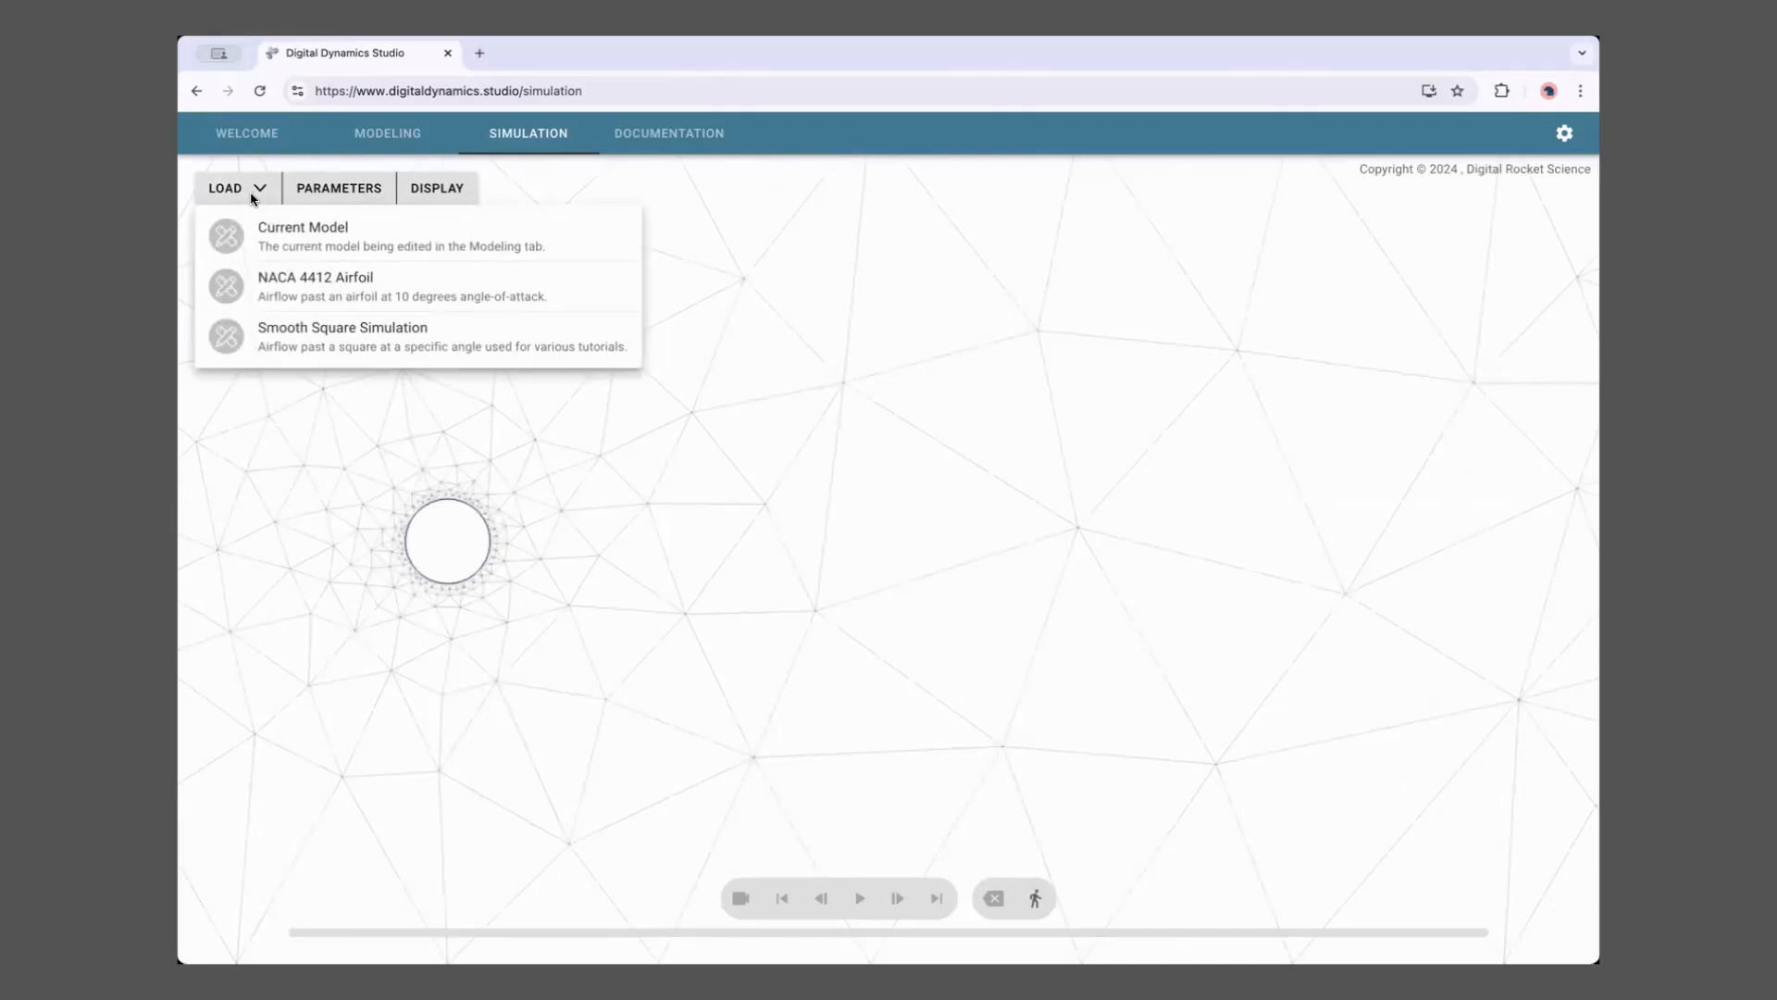
{"action": "left_click", "coordinate": [357, 291]}
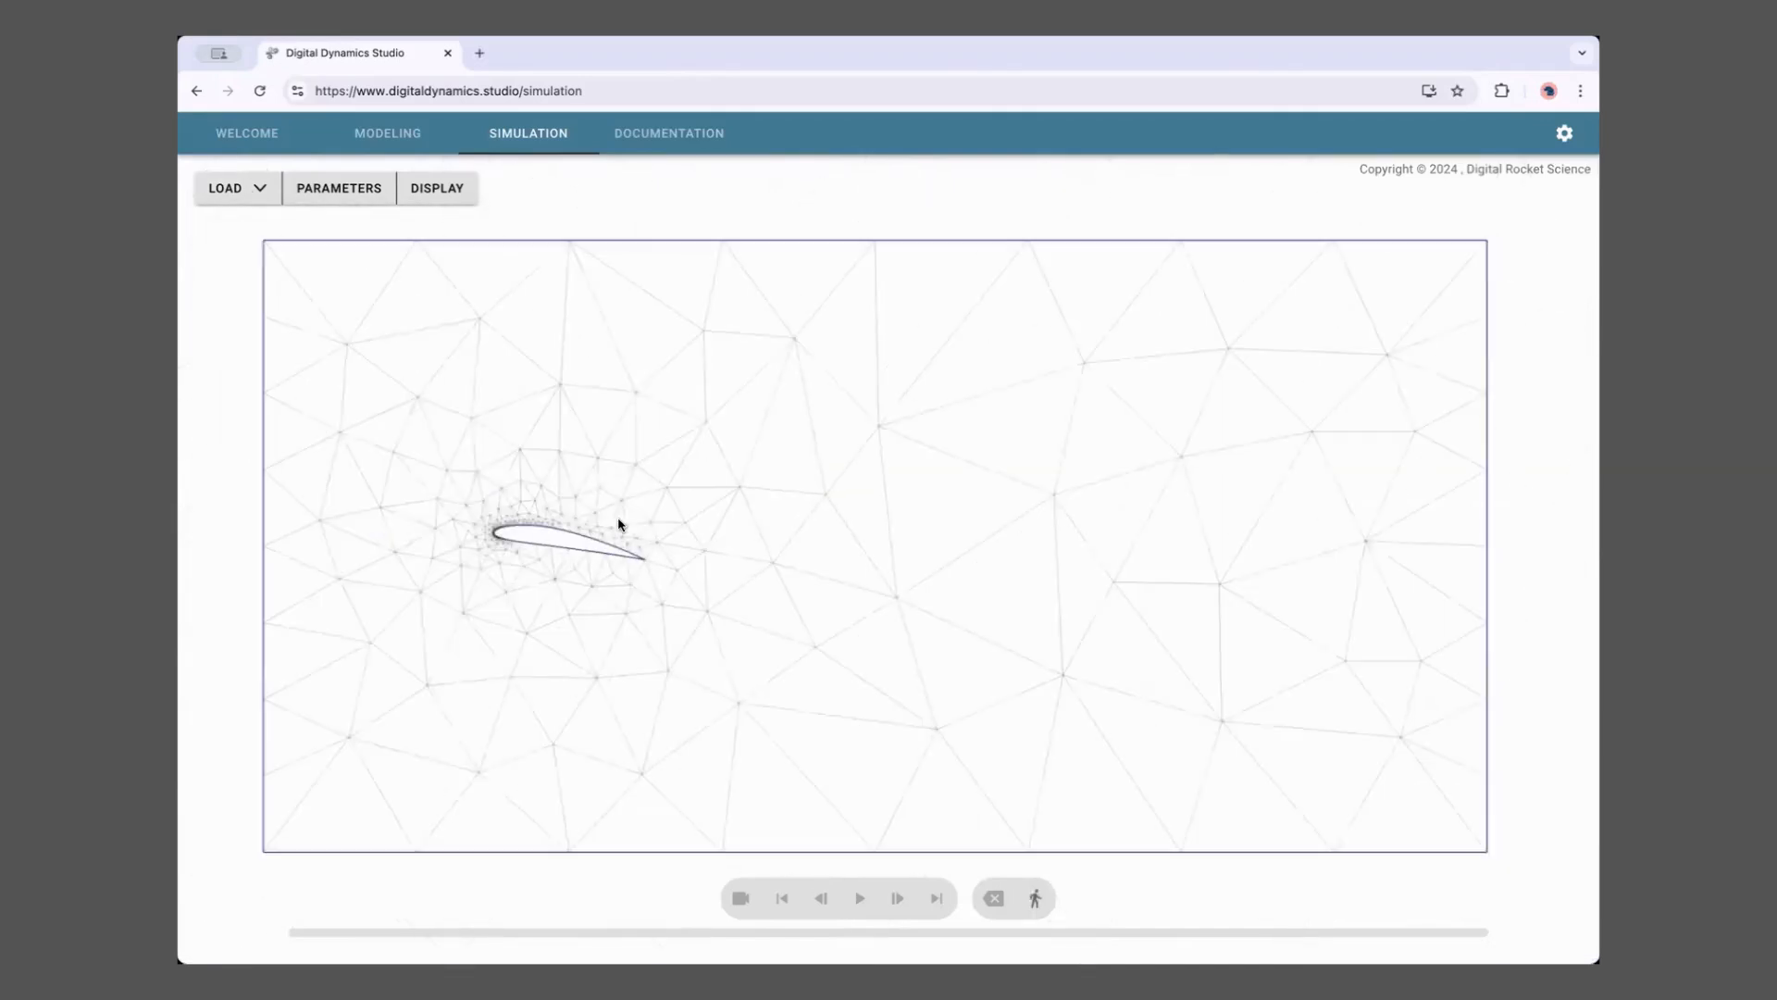
{"action": "left_click", "coordinate": [1036, 899]}
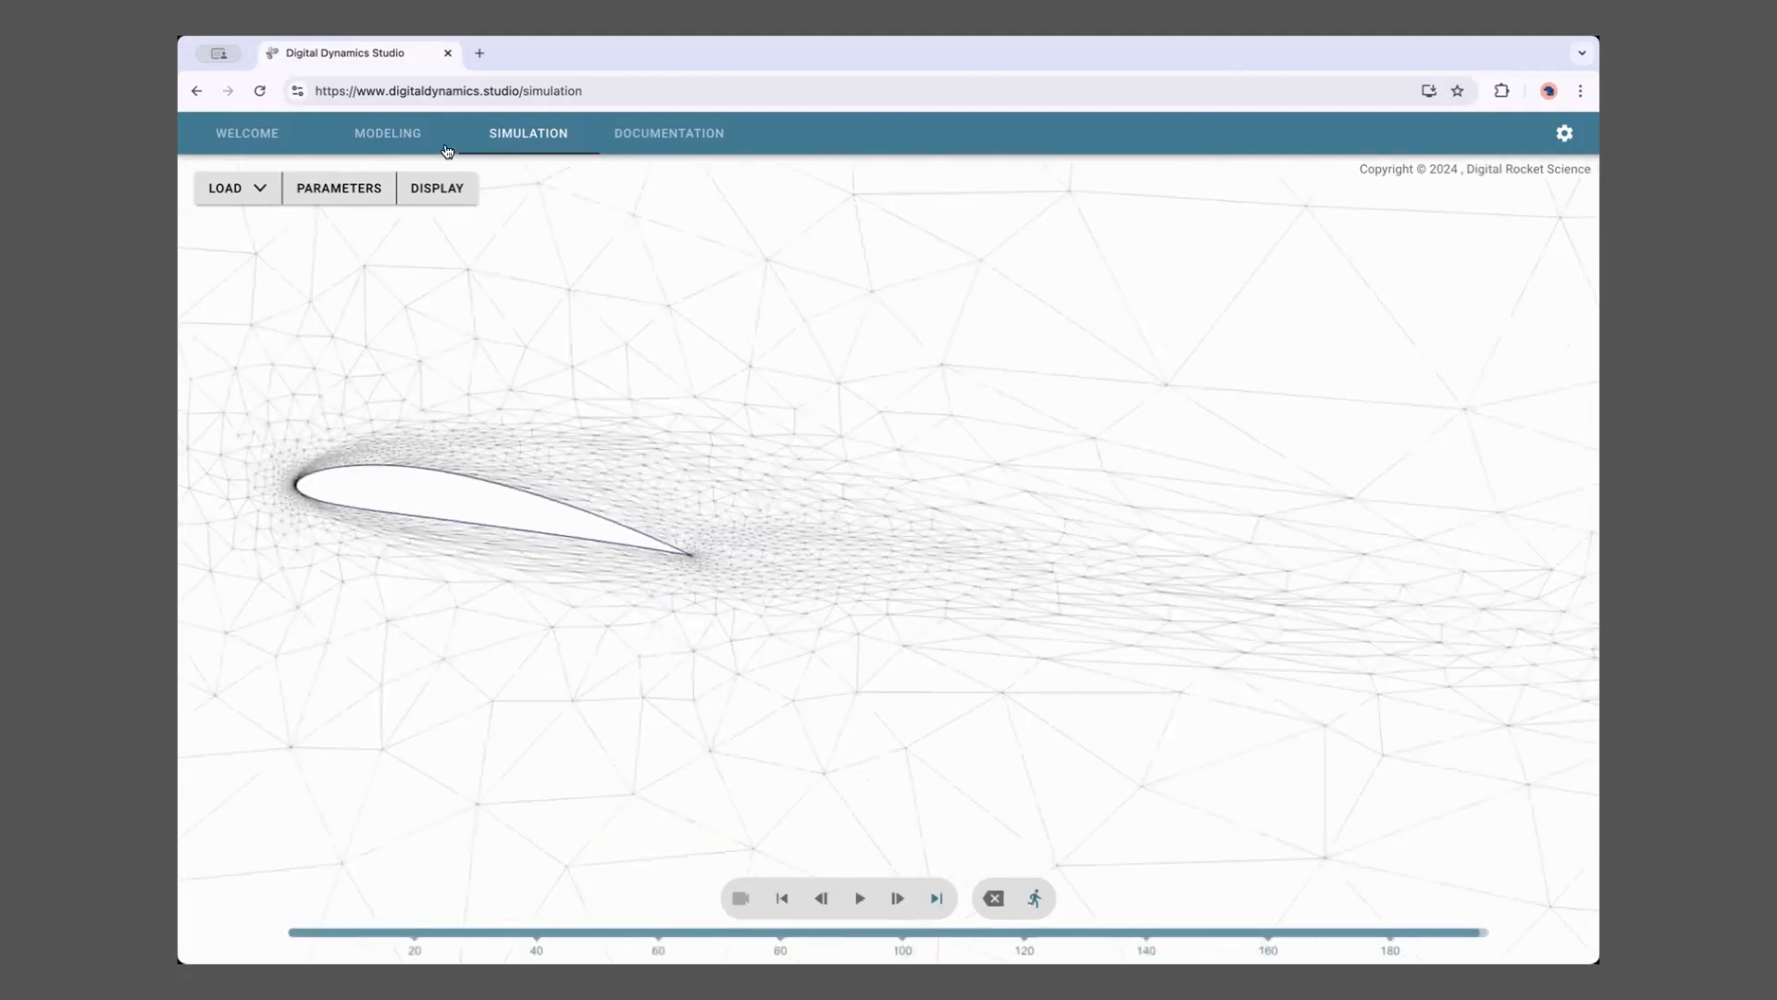
Show the velocity around the airfoil and hide the mesh
{"action": "left_click", "coordinate": [430, 190]}
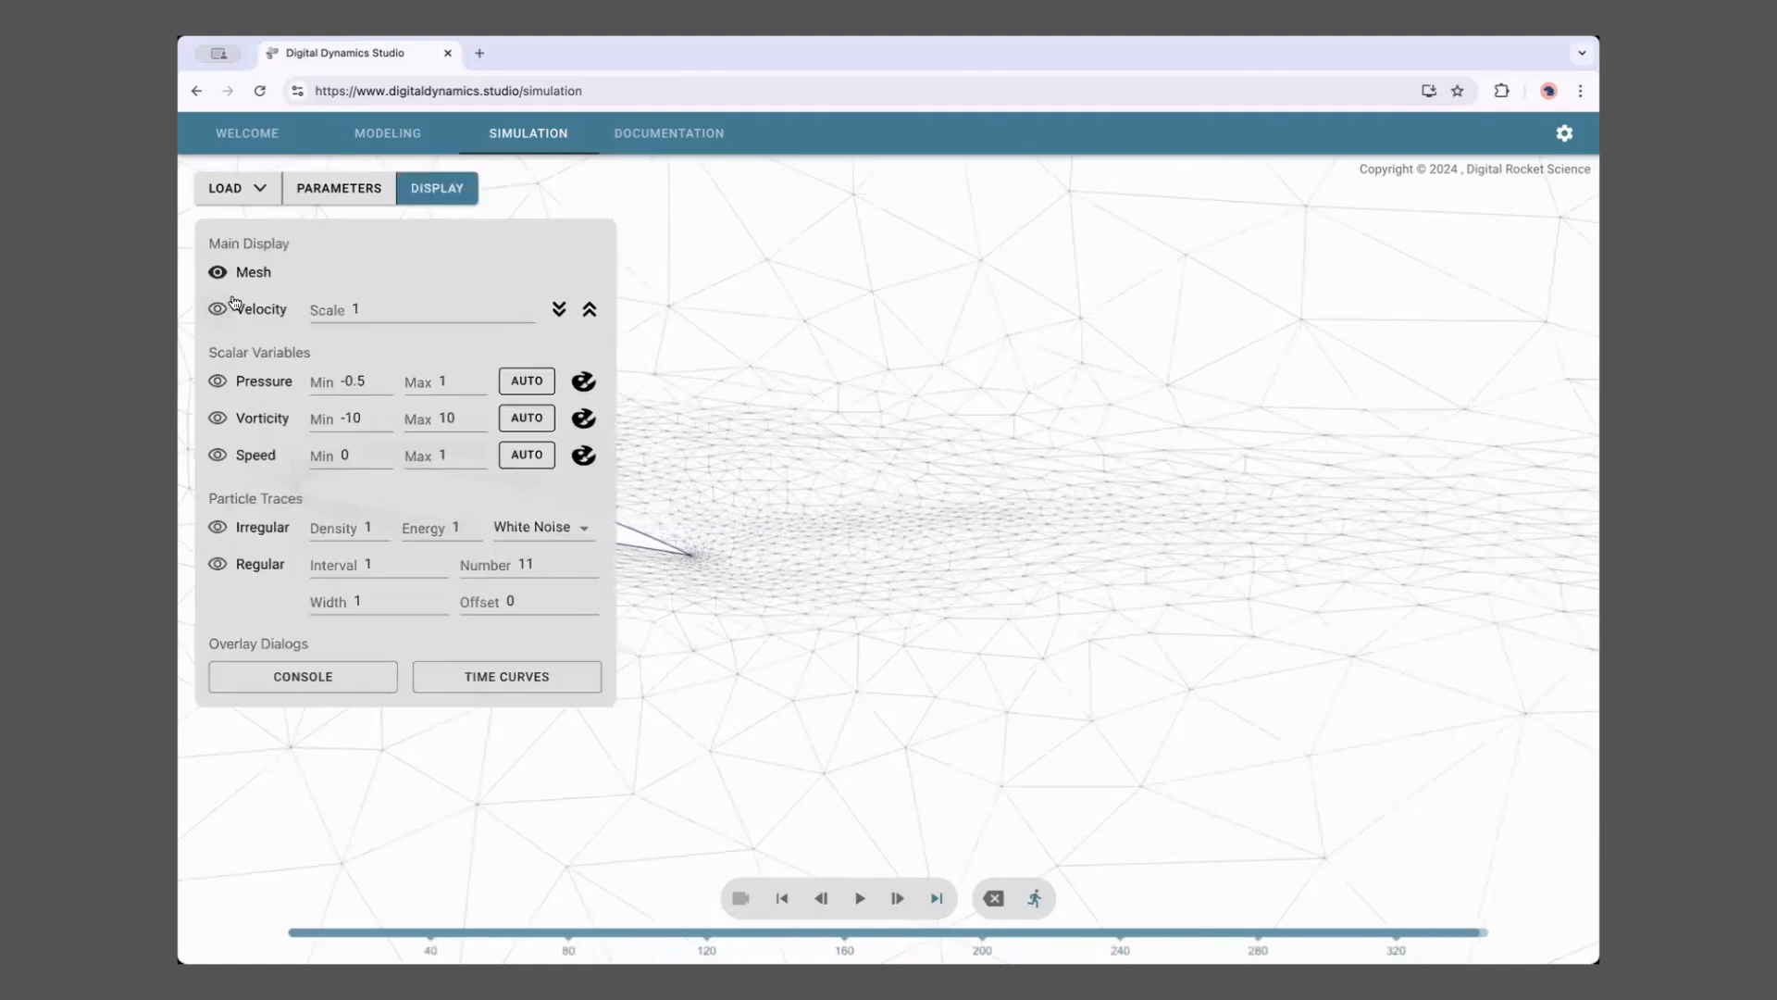
{"action": "left_click", "coordinate": [218, 309]}
{"action": "left_click", "coordinate": [440, 189]}
{"action": "left_click", "coordinate": [443, 190]}
{"action": "left_click", "coordinate": [261, 269]}
{"action": "left_click", "coordinate": [454, 189]}
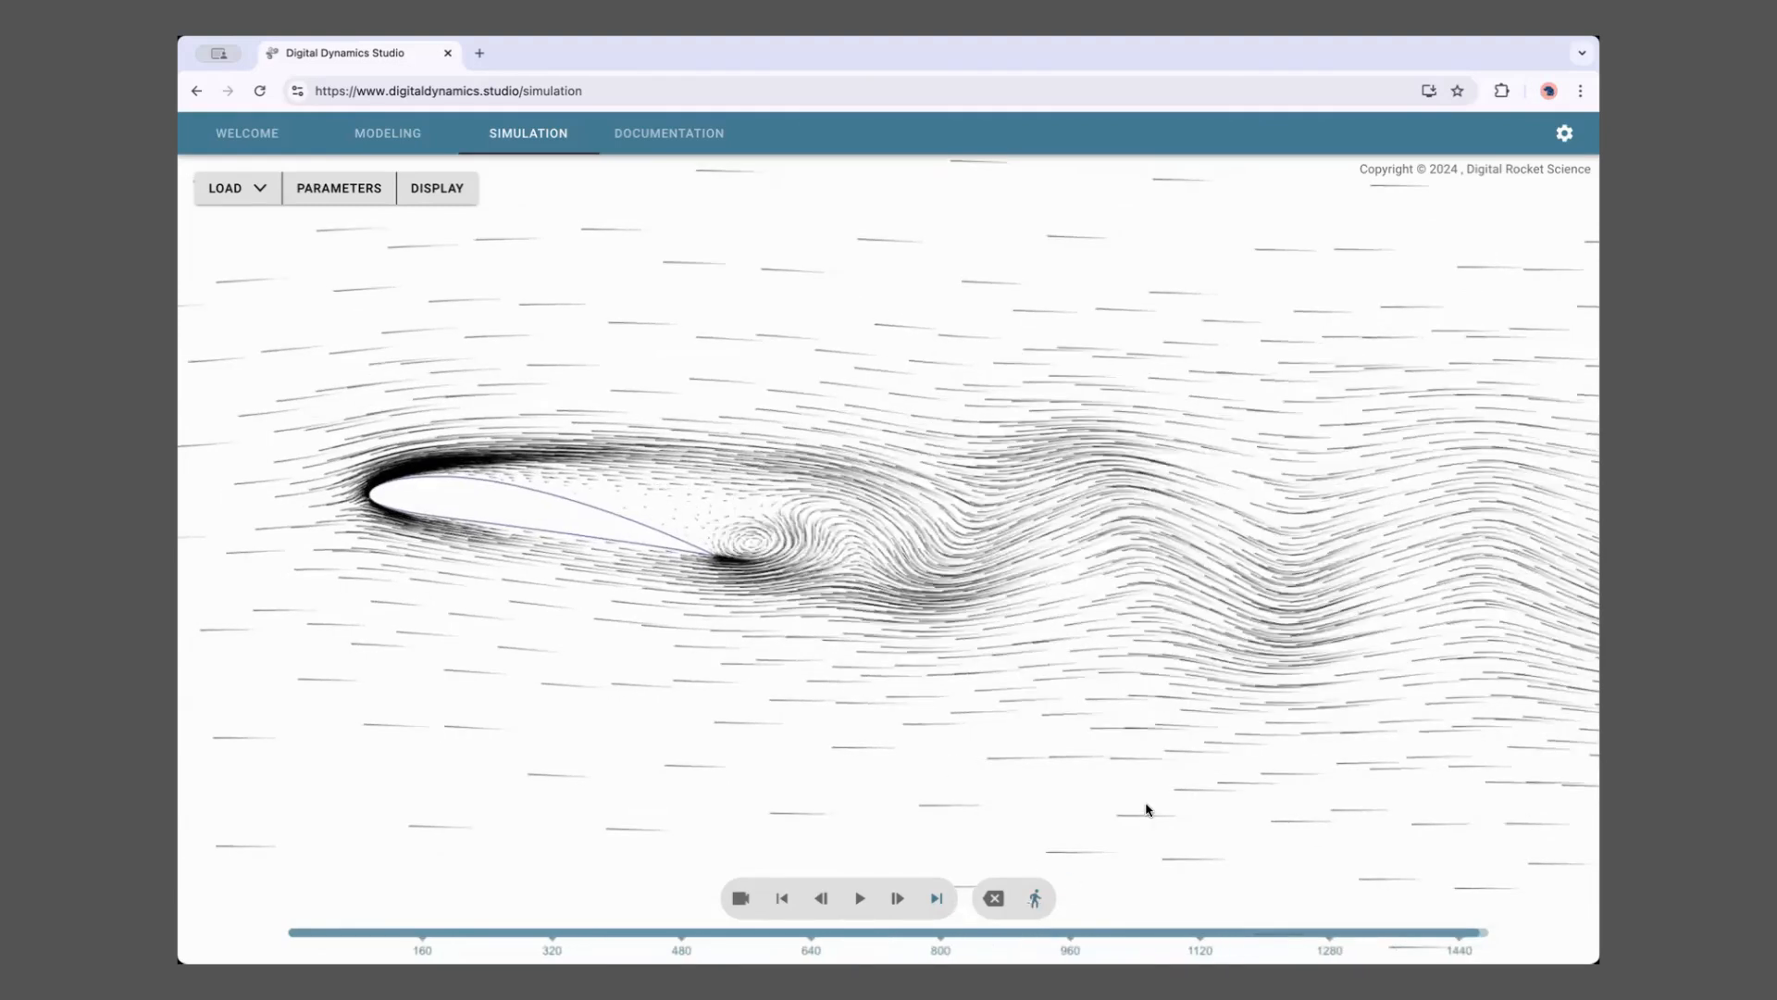
Play back the cached airfoil flow and pause it
{"action": "left_click", "coordinate": [865, 903]}
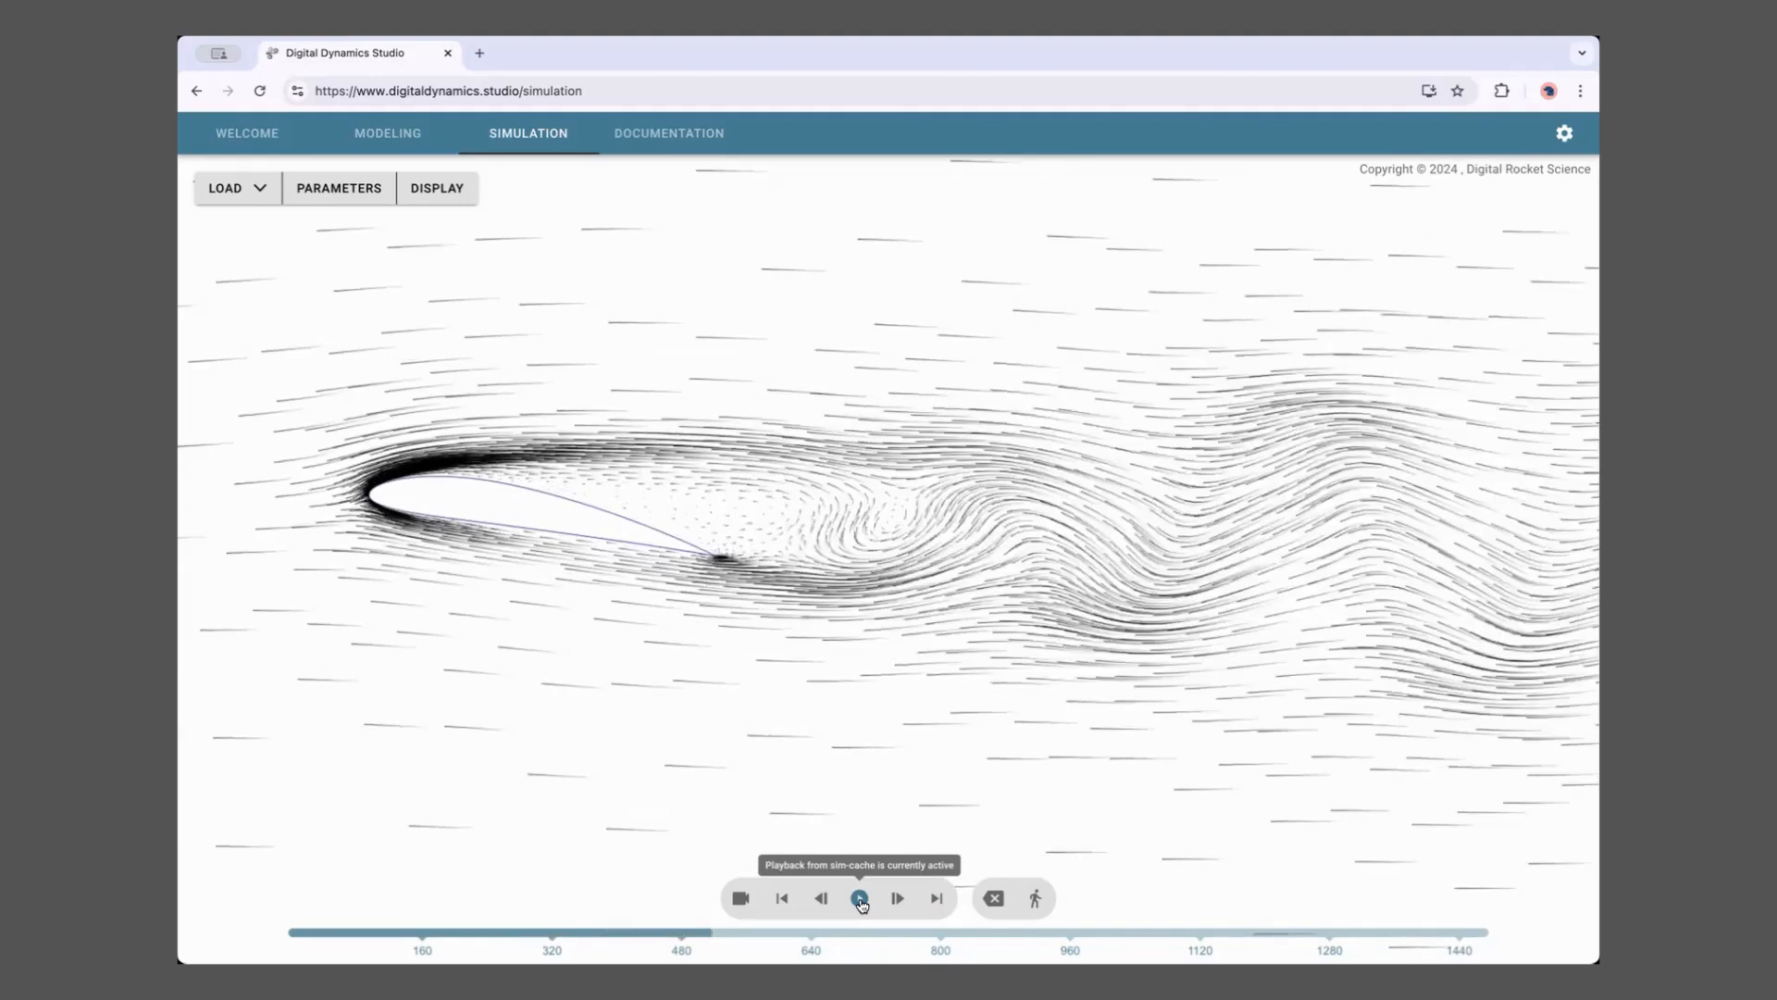
{"action": "left_click", "coordinate": [861, 903]}
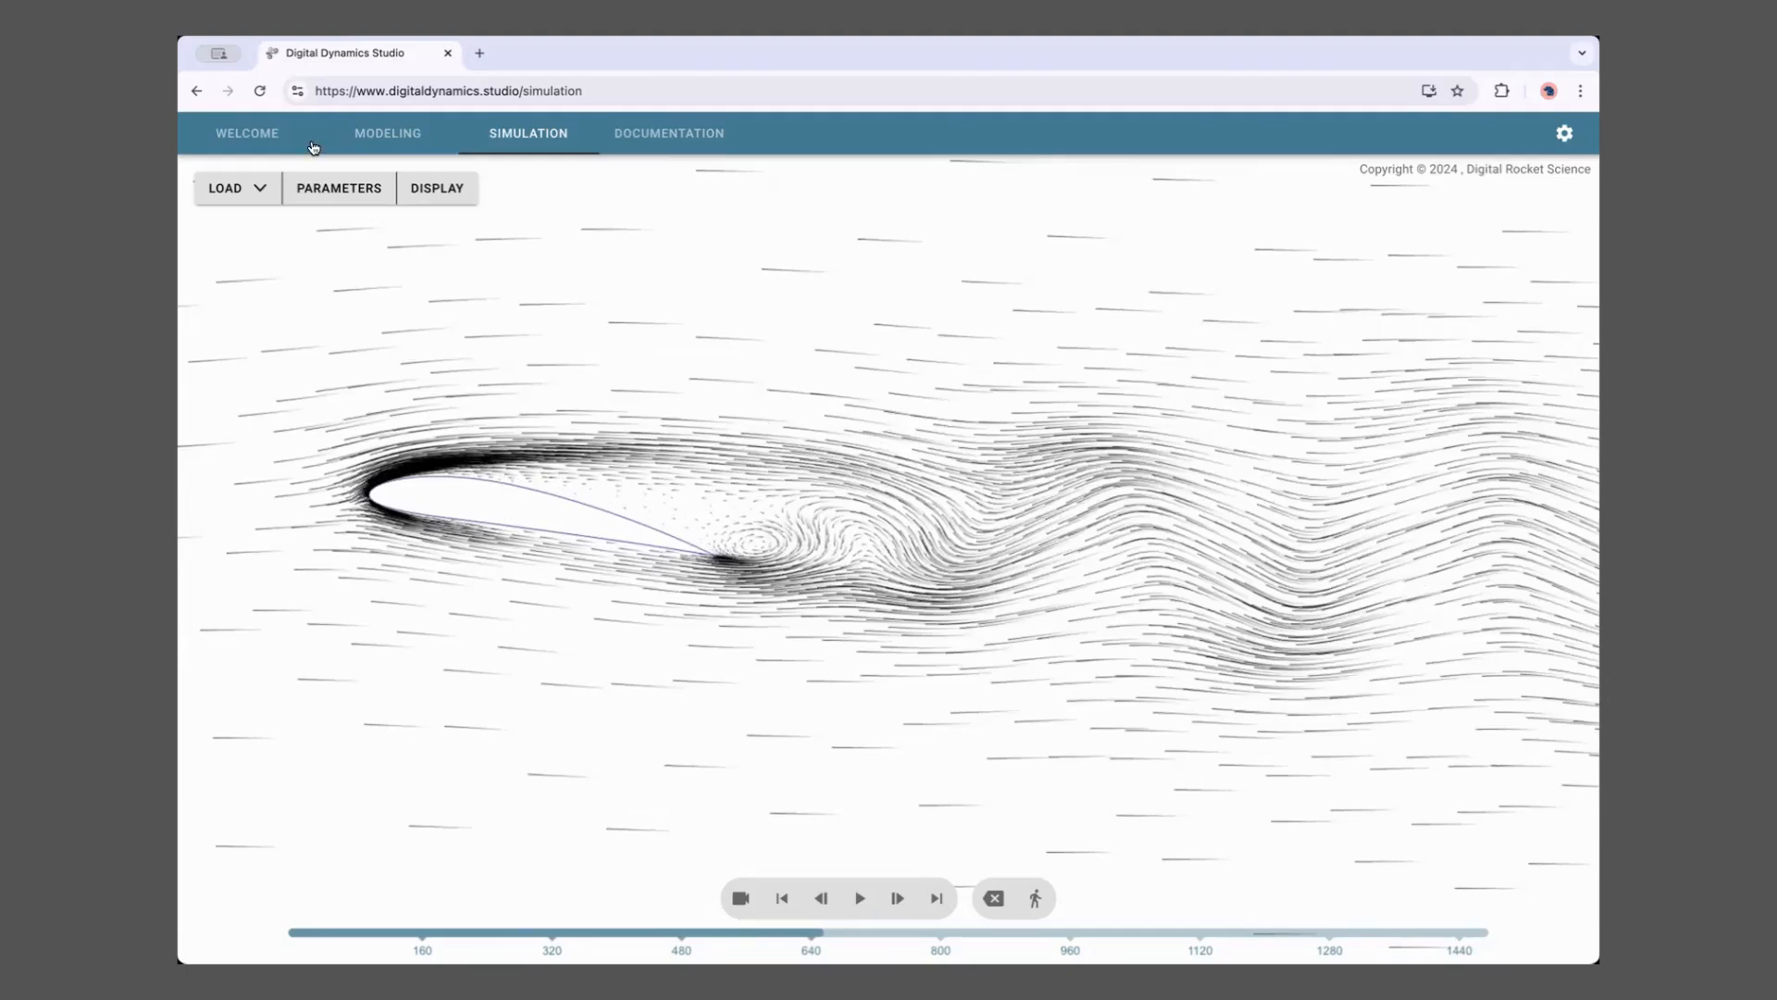
Load the Current Model with the cylinder again, start its computation, and look over the display options while it runs
{"action": "left_click", "coordinate": [227, 194]}
{"action": "left_click", "coordinate": [289, 236]}
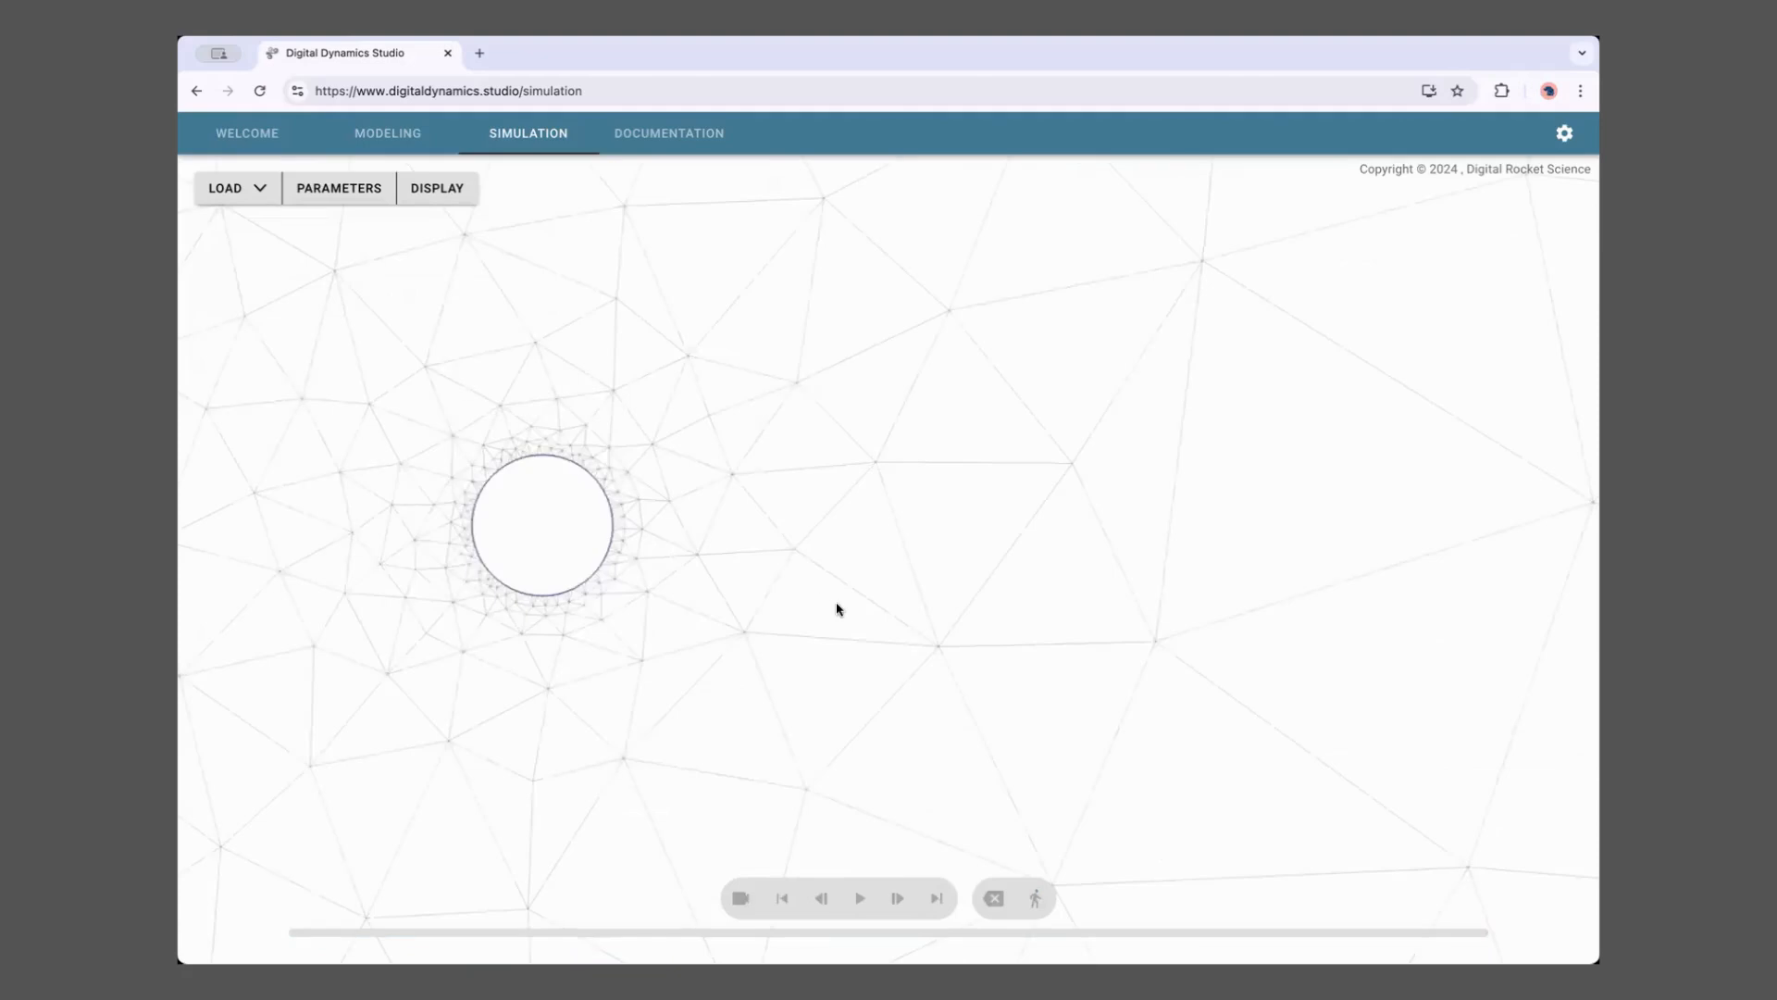
{"action": "left_click", "coordinate": [1031, 899]}
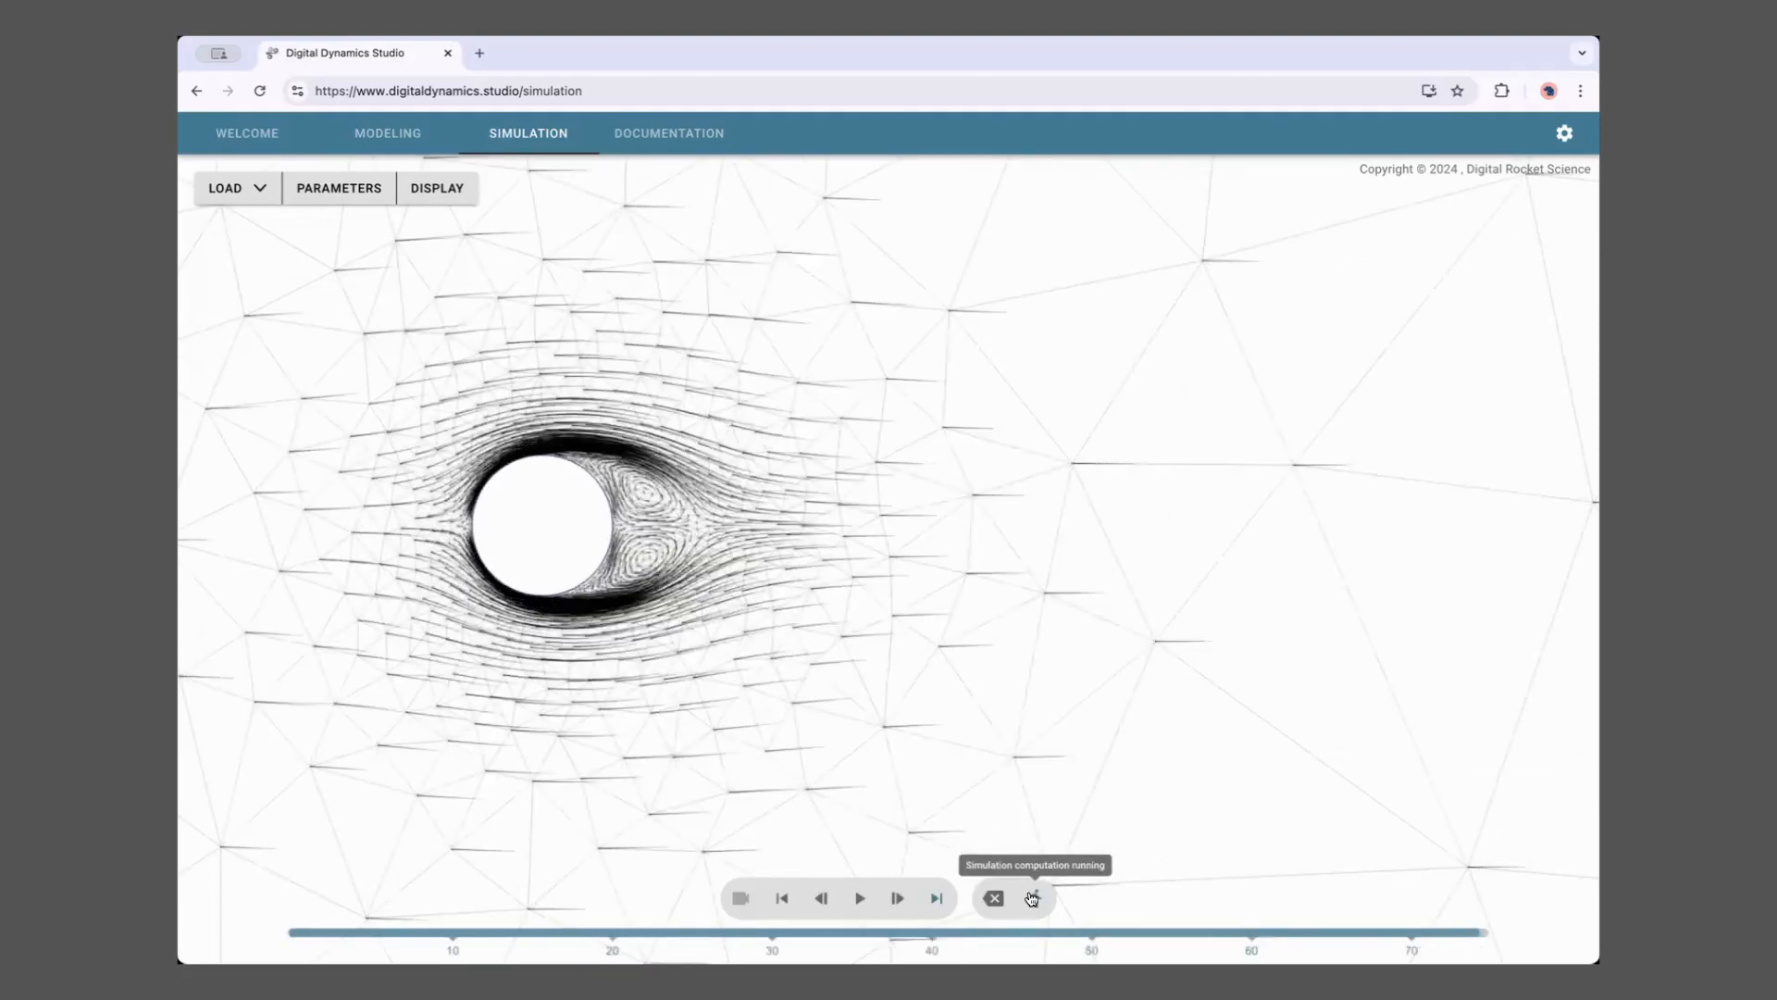
{"action": "left_click", "coordinate": [424, 196]}
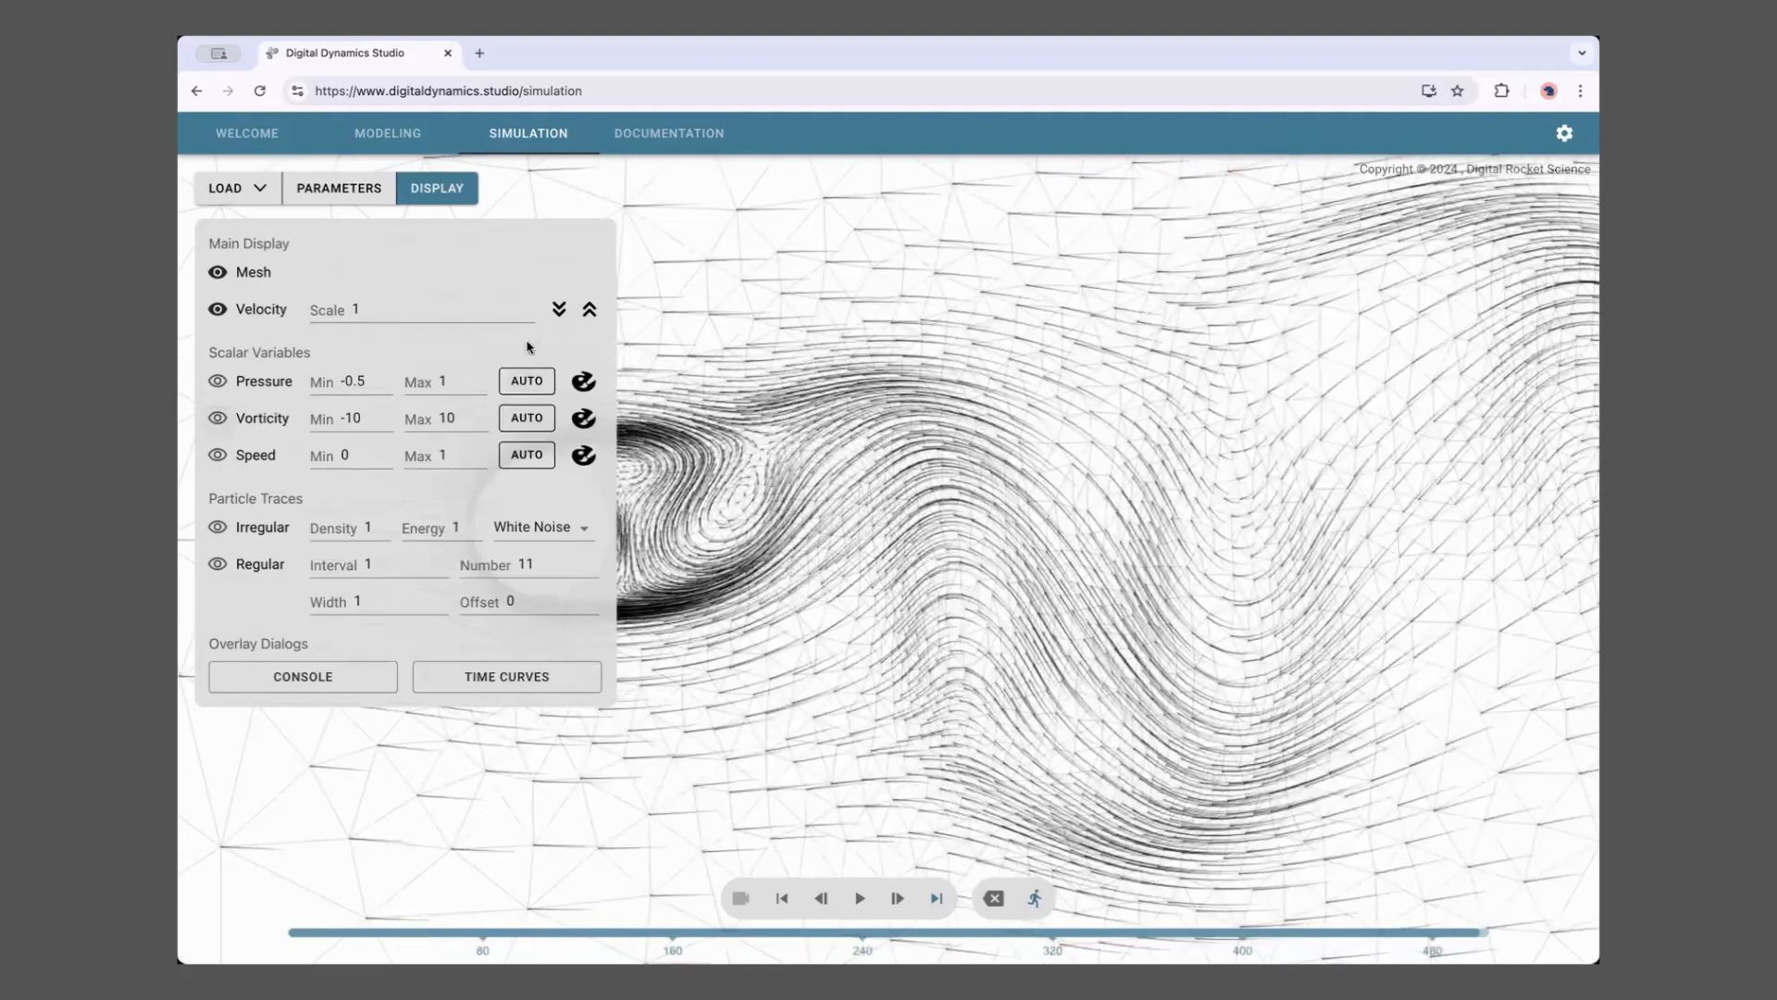
{"action": "left_click", "coordinate": [427, 188]}
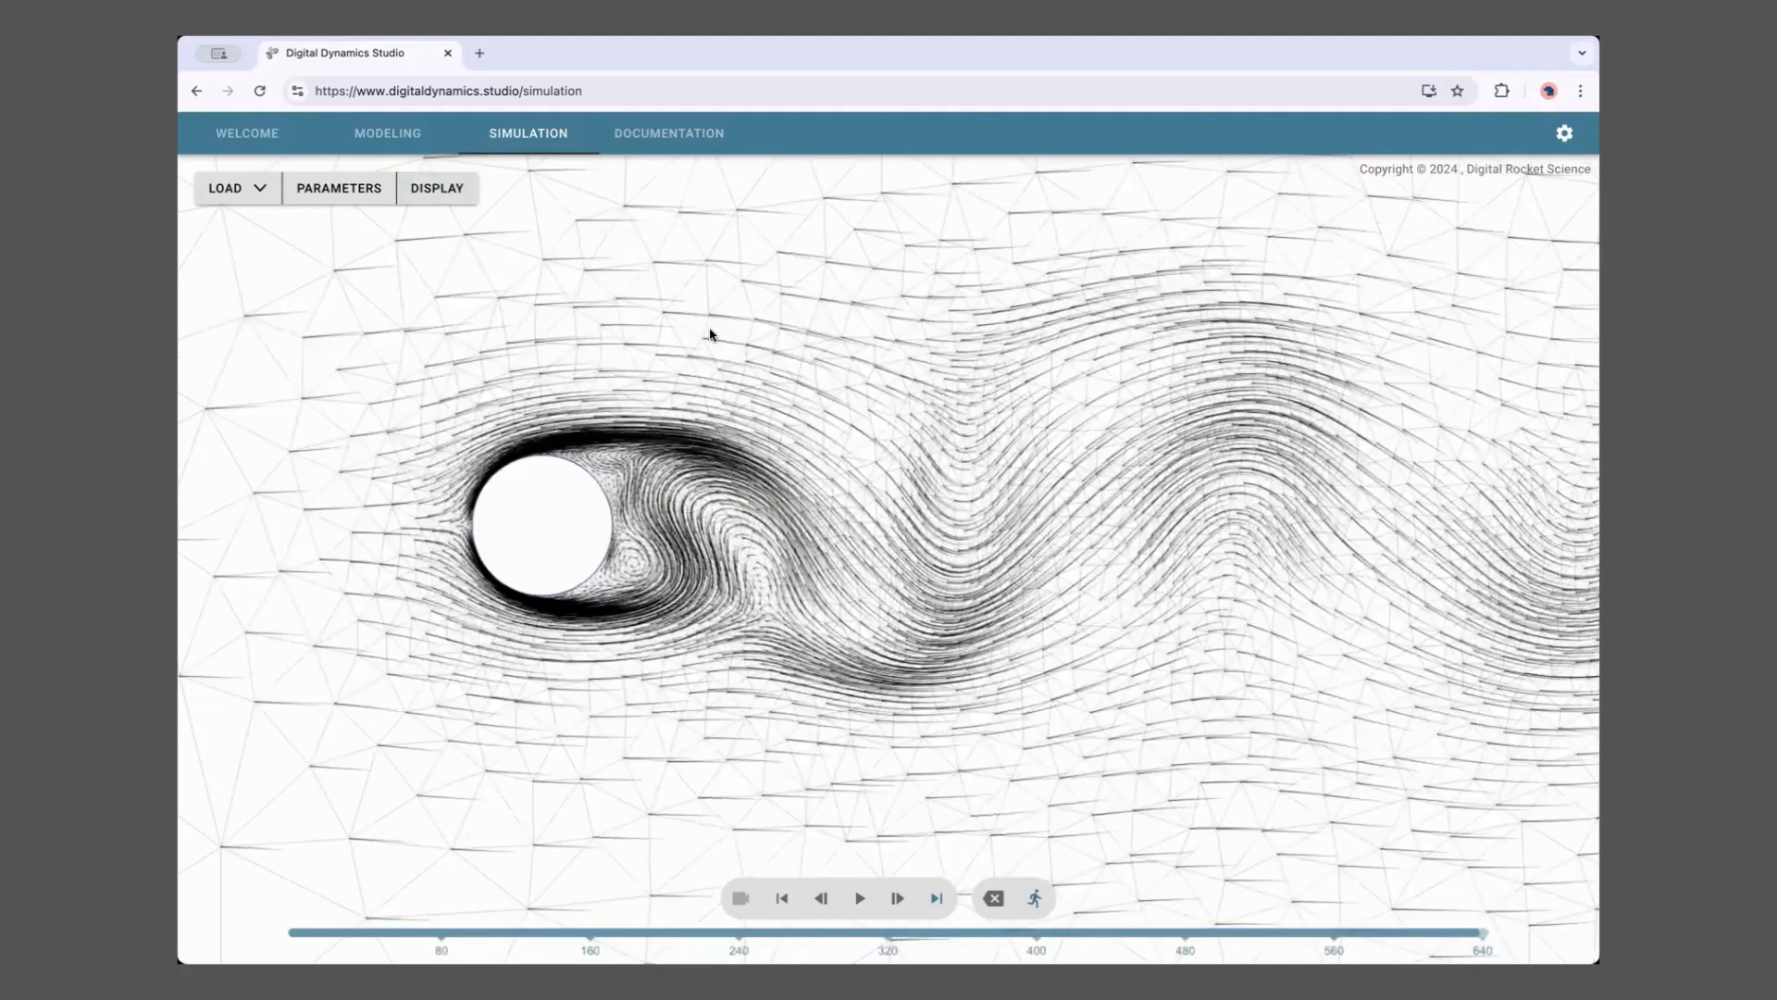